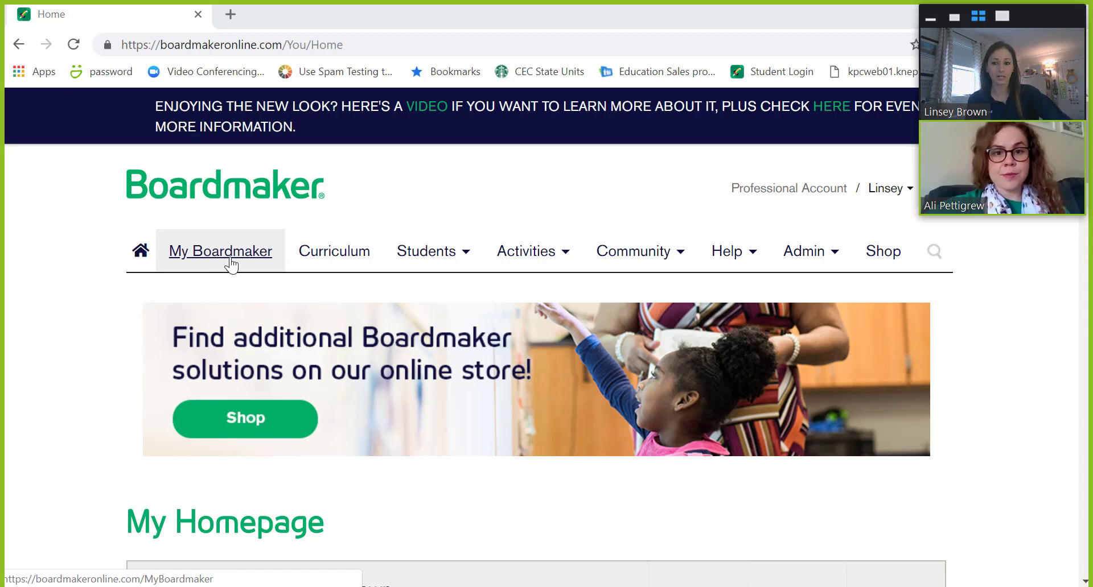
# - Start creating an activity in My Boardmaker and search the templates for "bingo"
pyautogui.click(230, 266)
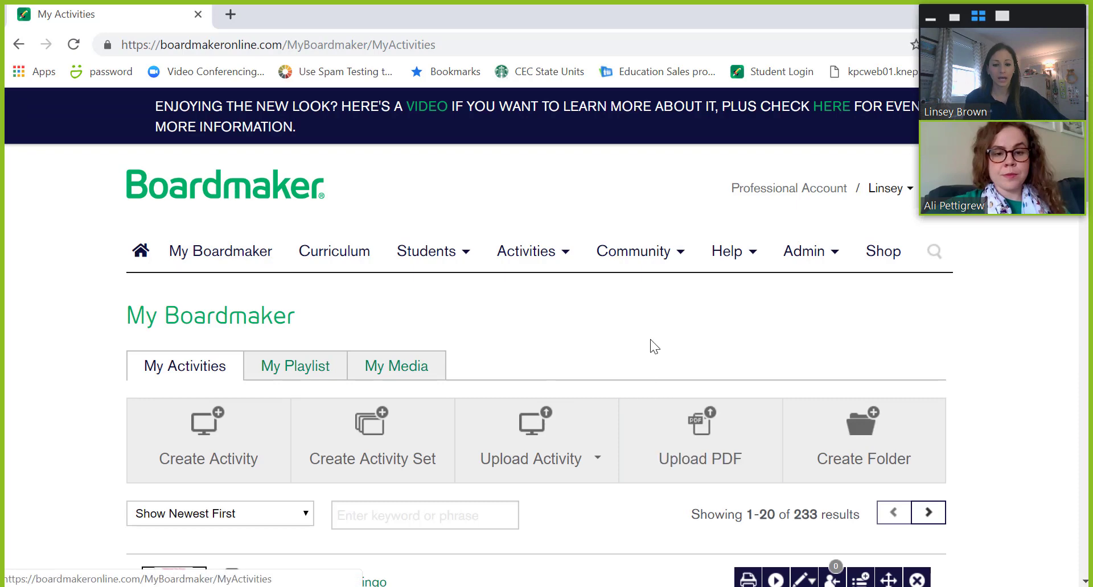
pyautogui.scroll(-3, 650, 339)
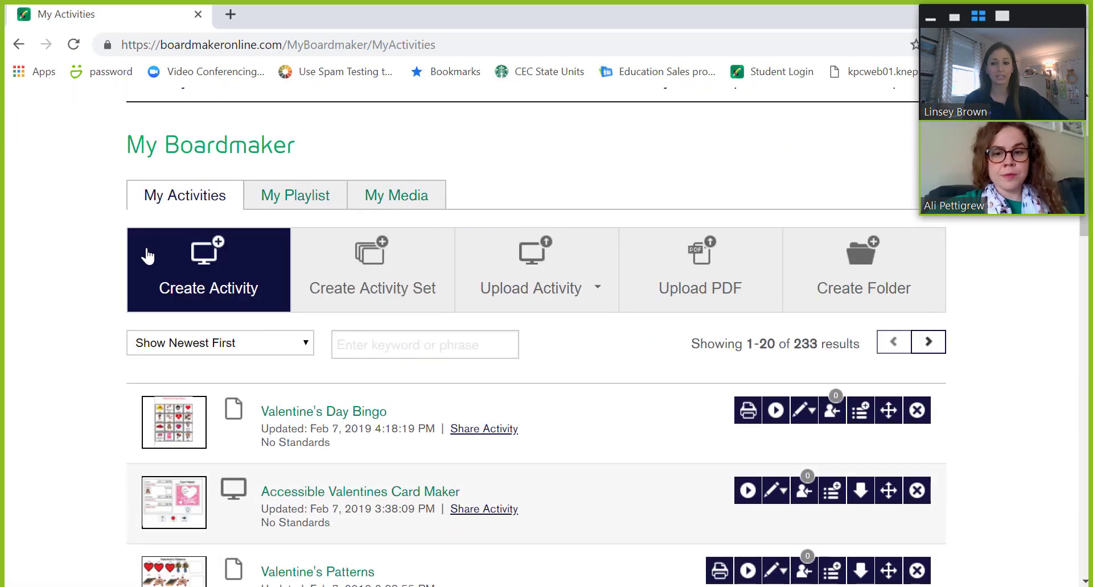
pyautogui.click(199, 292)
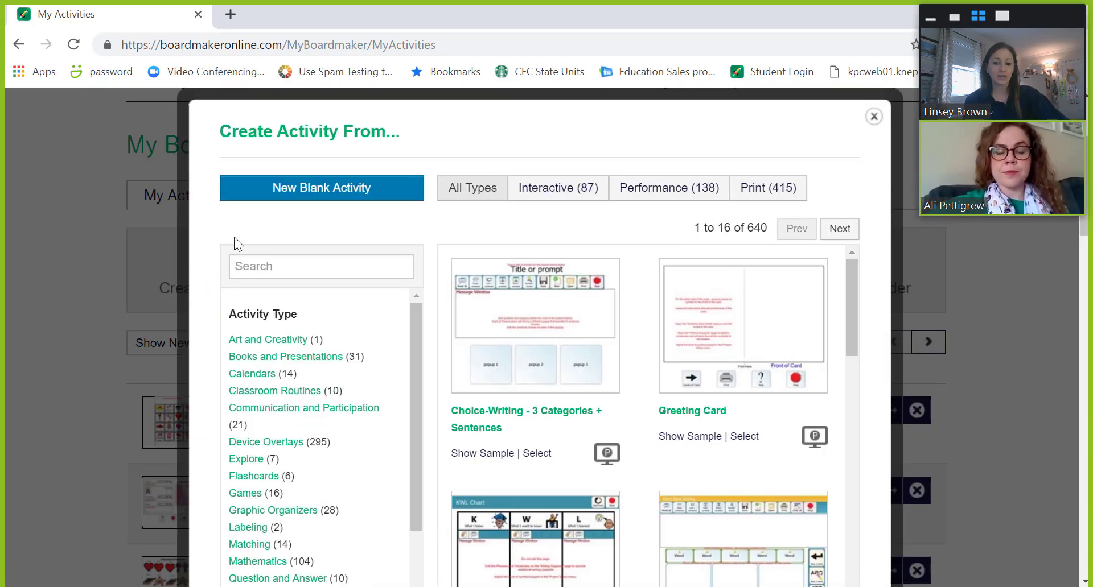
pyautogui.click(264, 271)
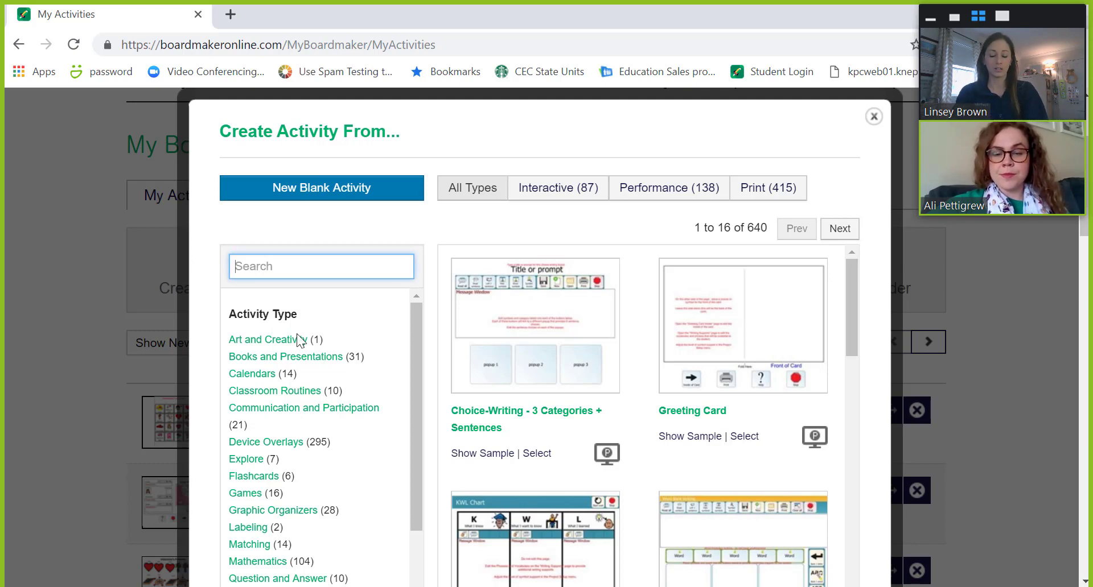
pyautogui.write('bingo')
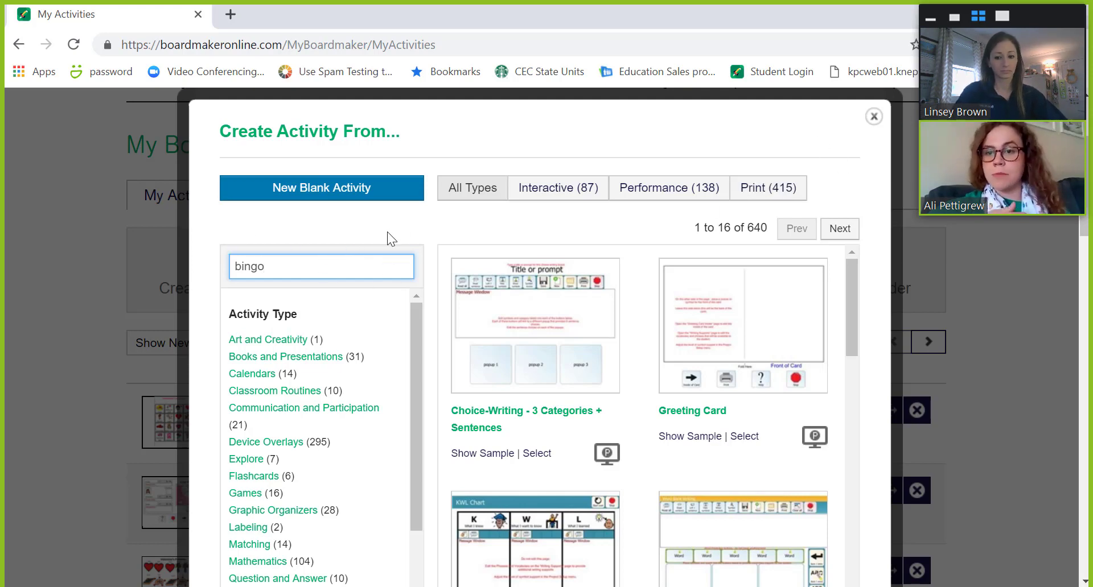
pyautogui.press('Return')
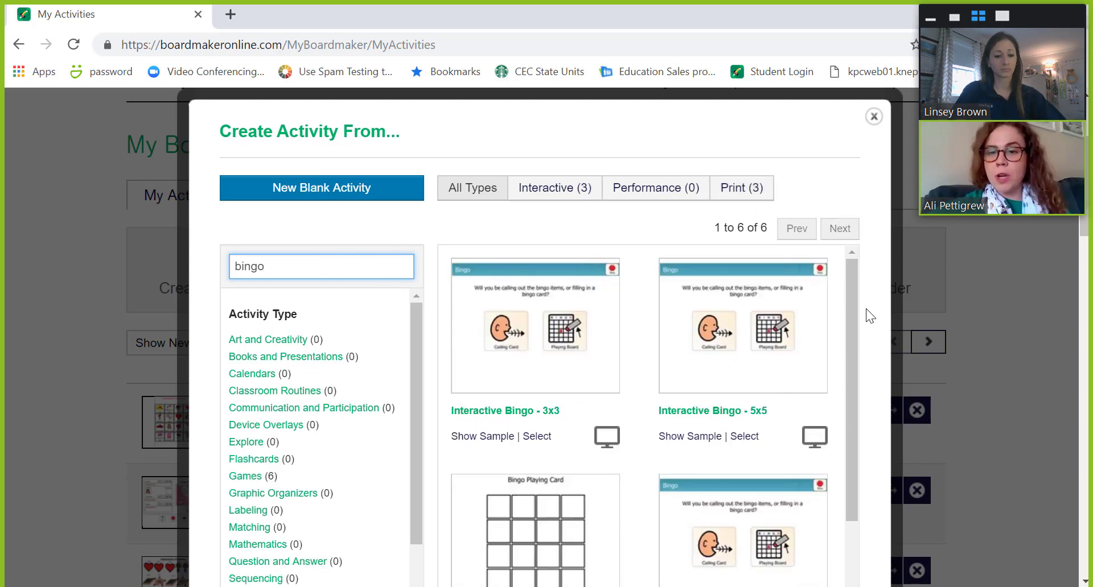
# - Create the activity from the printable Bingo - 3x3 template and maximize its editor window
pyautogui.moveTo(852, 310); pyautogui.dragTo(865, 468)
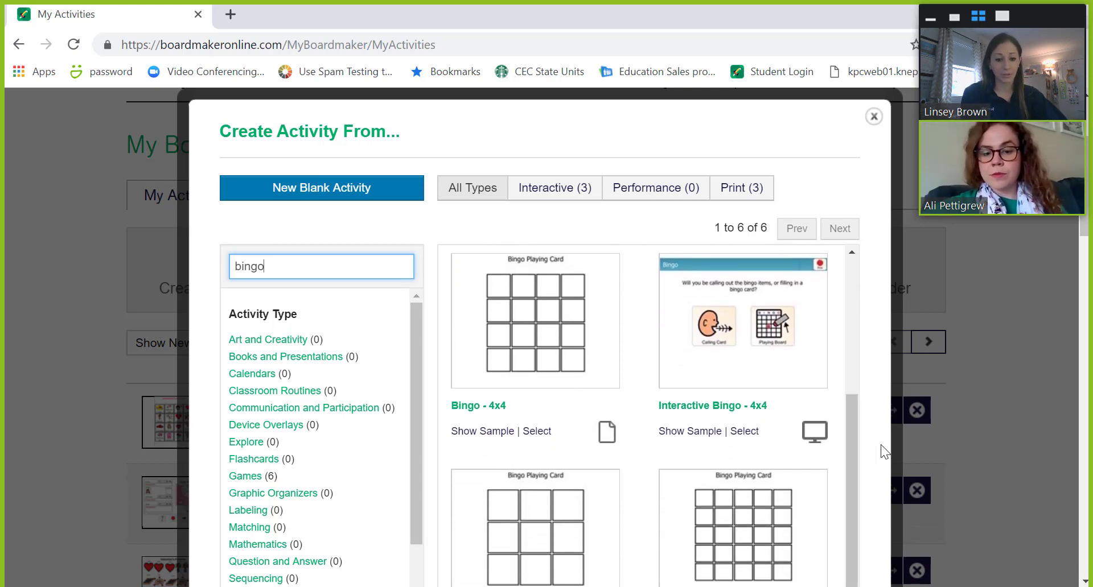
pyautogui.scroll(-2, 880, 445)
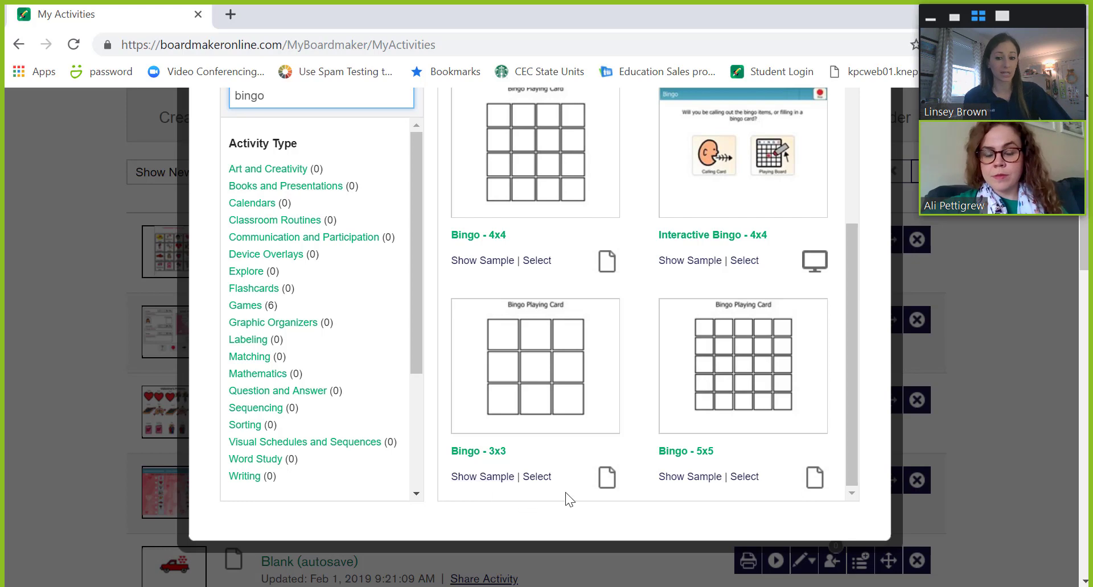
pyautogui.click(537, 477)
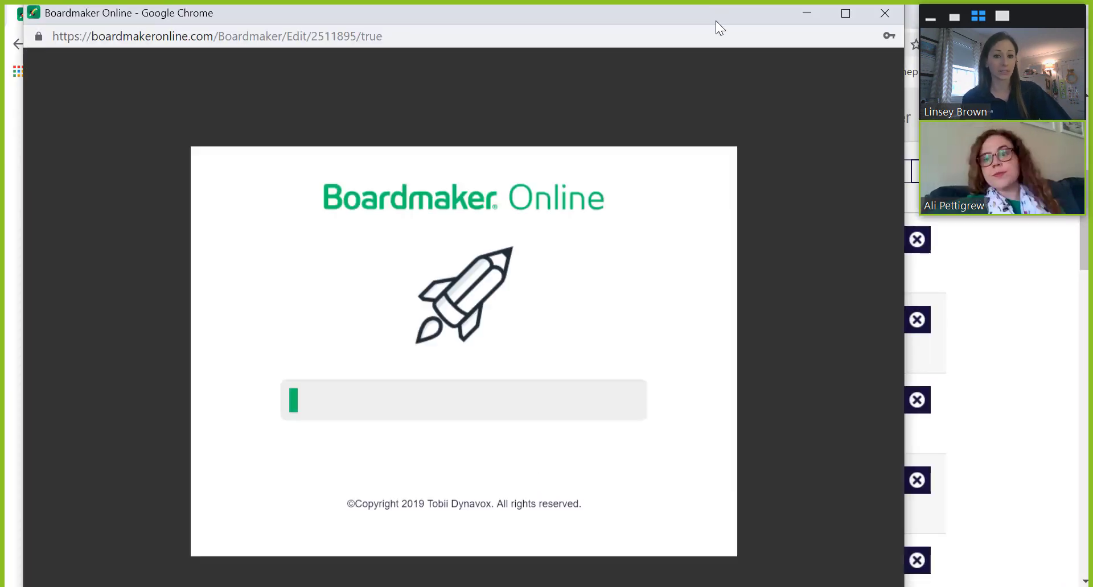
pyautogui.doubleClick(715, 20)
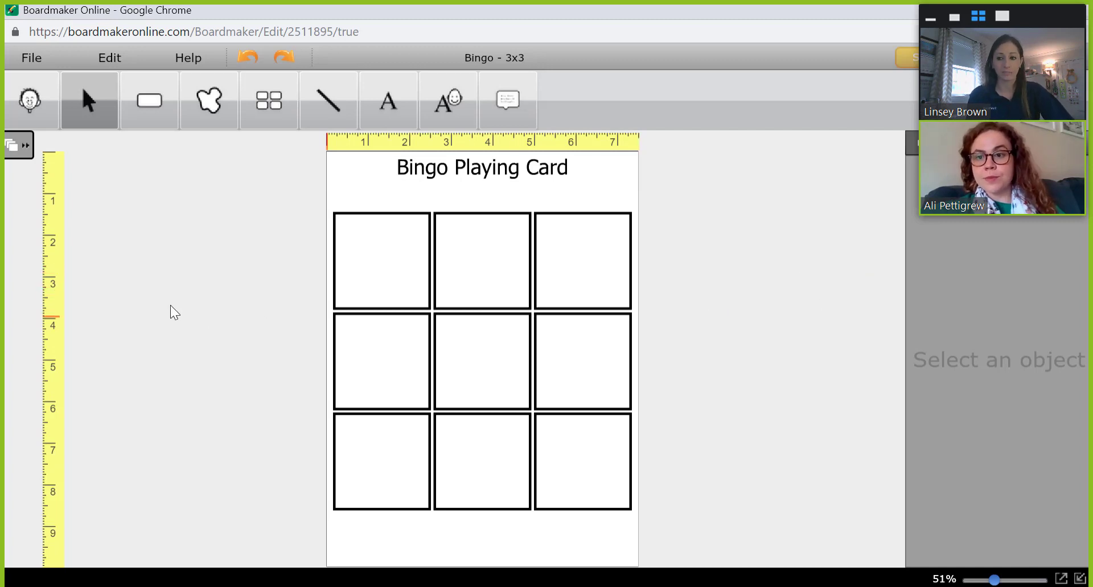
# - Show the page thumbnails and examine the template's Bingo Playing Card, Bingo Calling Card and Markers pages
pyautogui.click(33, 149)
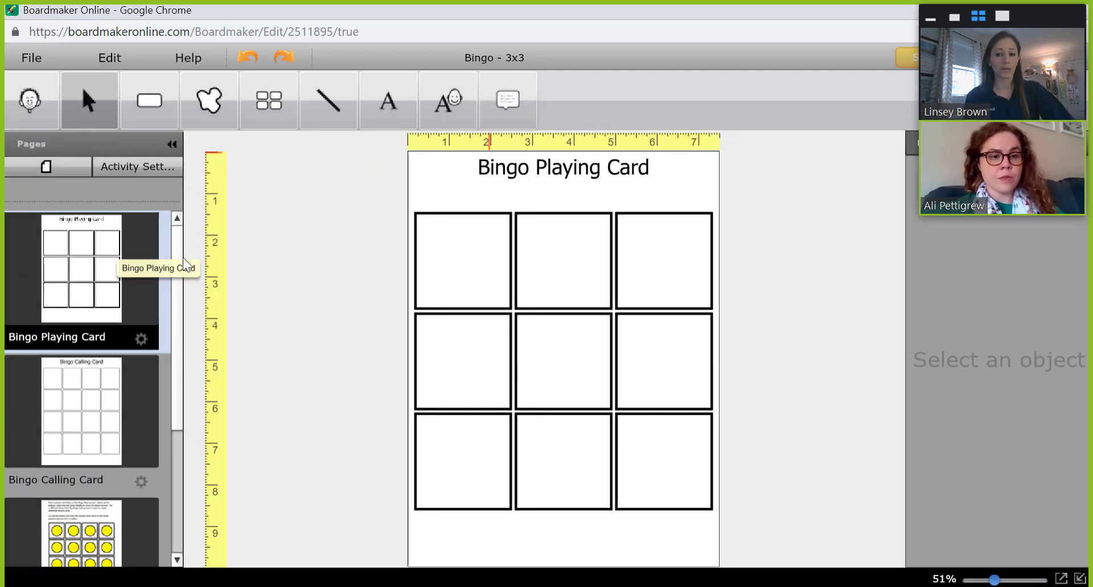
pyautogui.moveTo(177, 266); pyautogui.dragTo(183, 244)
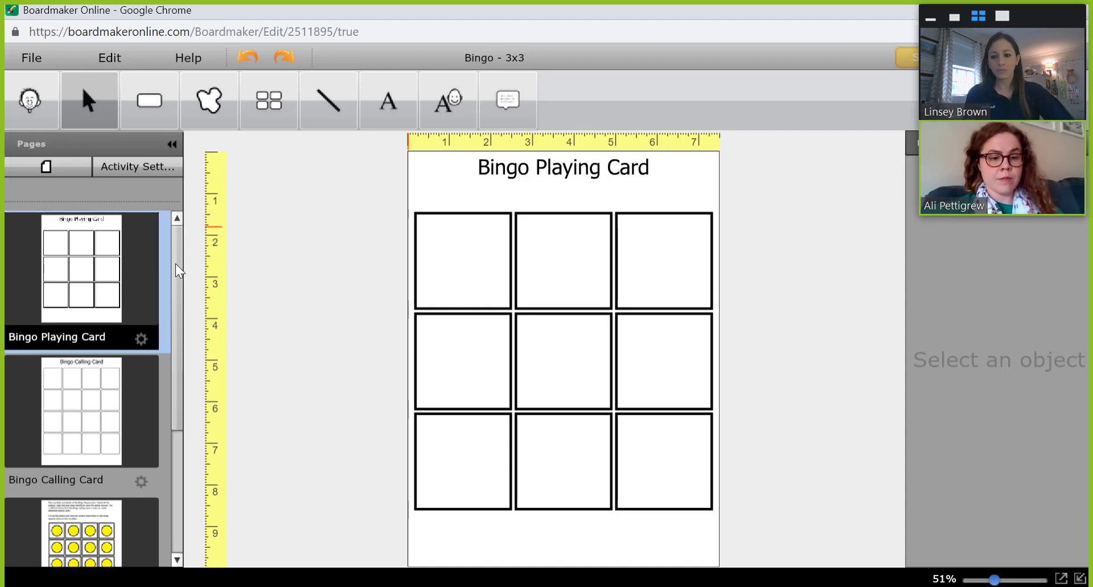
pyautogui.moveTo(175, 265)
pyautogui.mouseDown()
pyautogui.moveTo(176, 281)
pyautogui.moveTo(177, 263)
pyautogui.mouseUp()
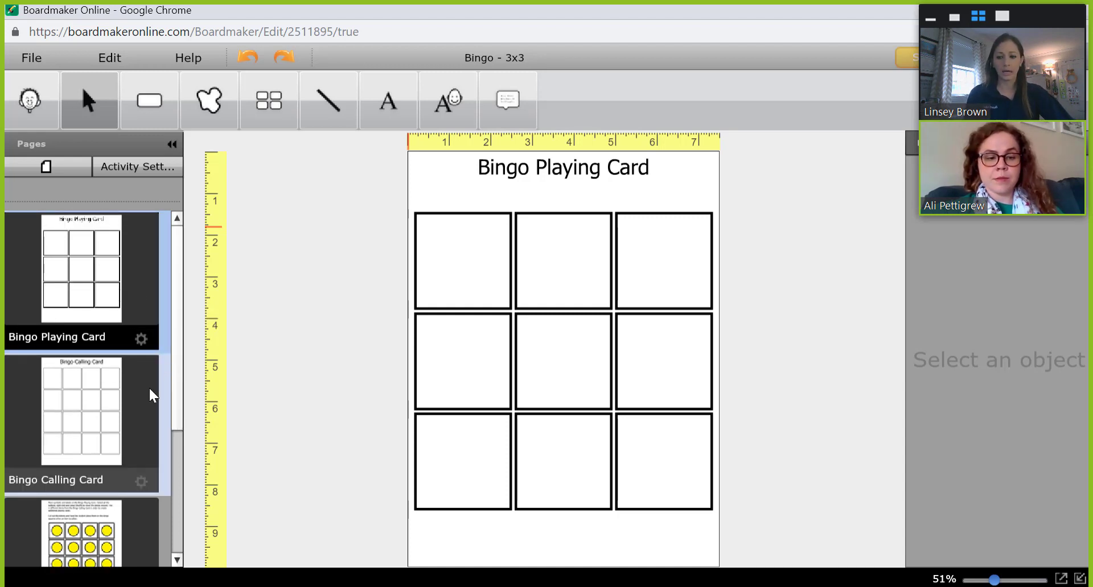
pyautogui.moveTo(180, 395); pyautogui.dragTo(176, 429)
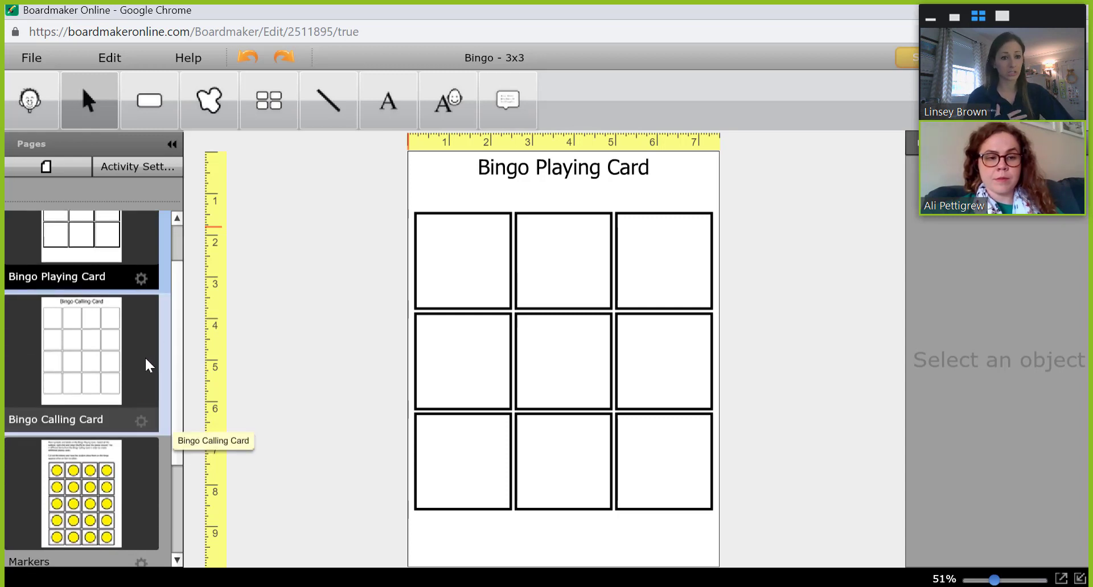
pyautogui.click(170, 360)
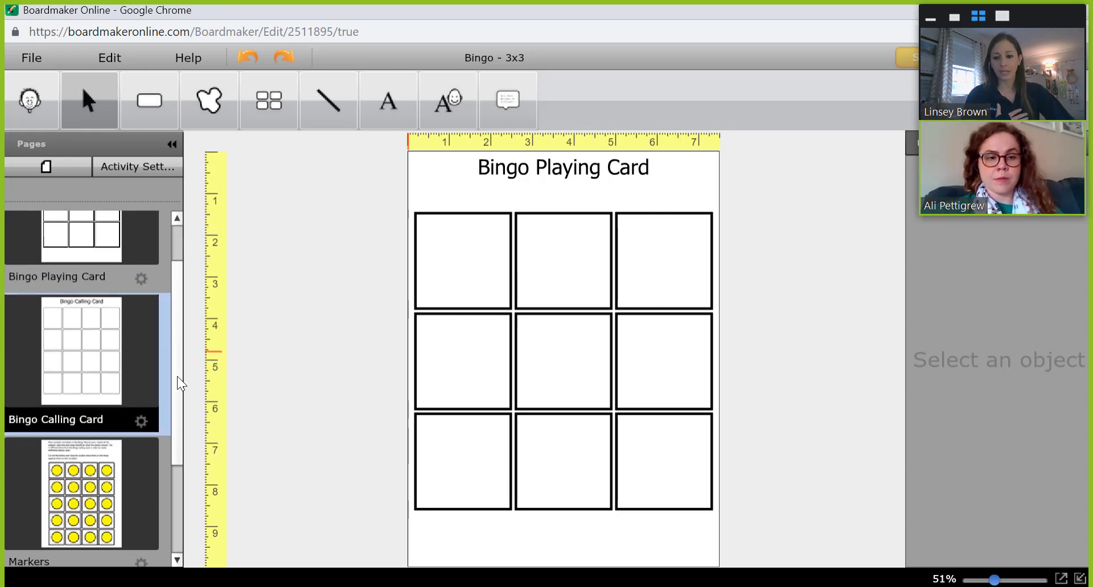
pyautogui.moveTo(177, 412); pyautogui.dragTo(177, 423)
pyautogui.scroll(-3, 171, 427)
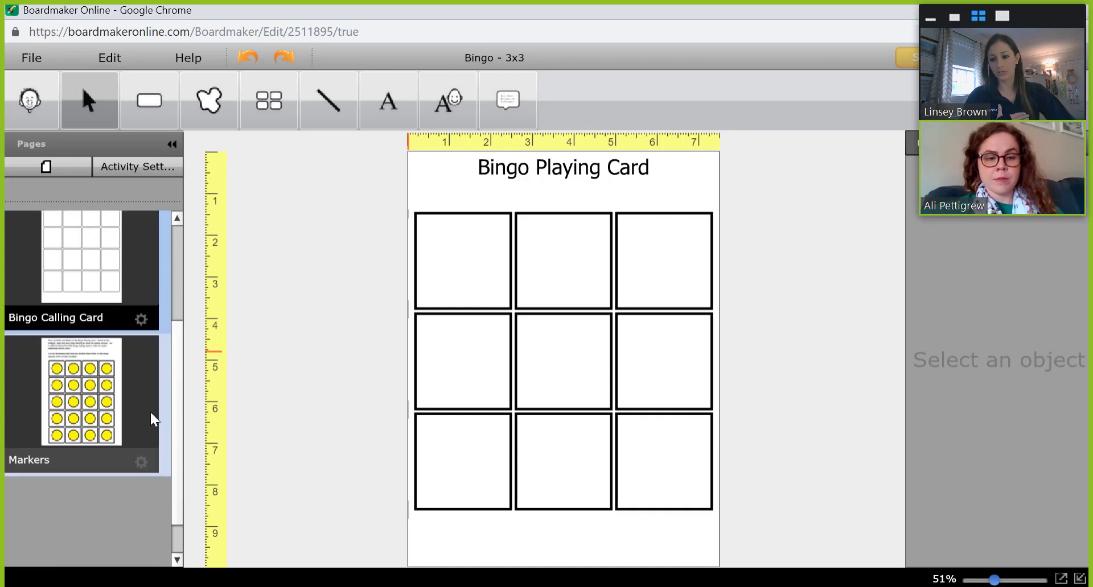
pyautogui.click(150, 424)
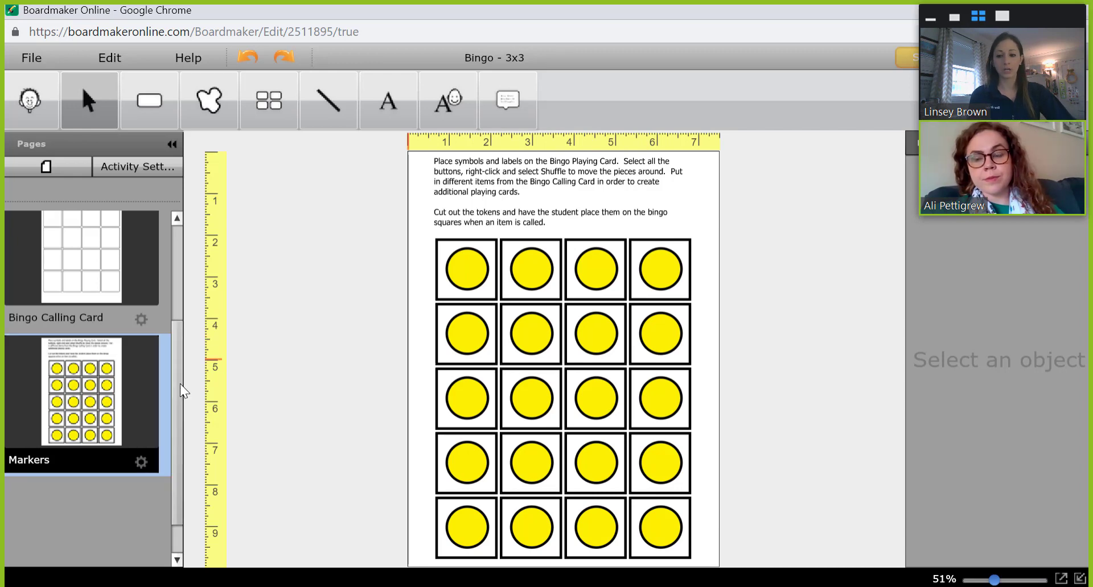
pyautogui.moveTo(176, 388); pyautogui.dragTo(184, 252)
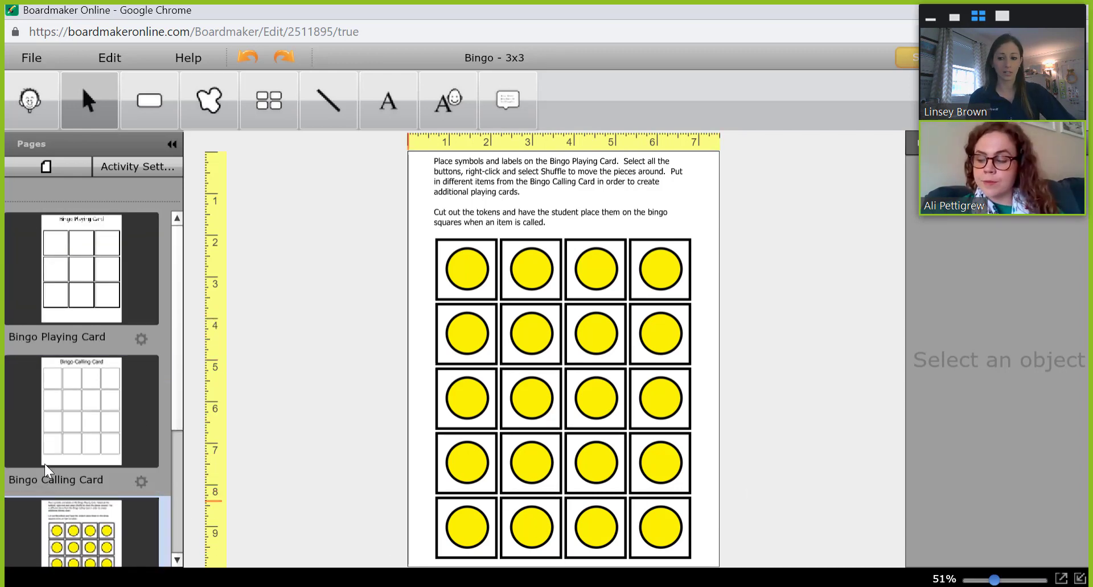
# - On the Bingo Calling Card page, label the first square "chocolate" and browse the symbols matching that word
pyautogui.click(154, 430)
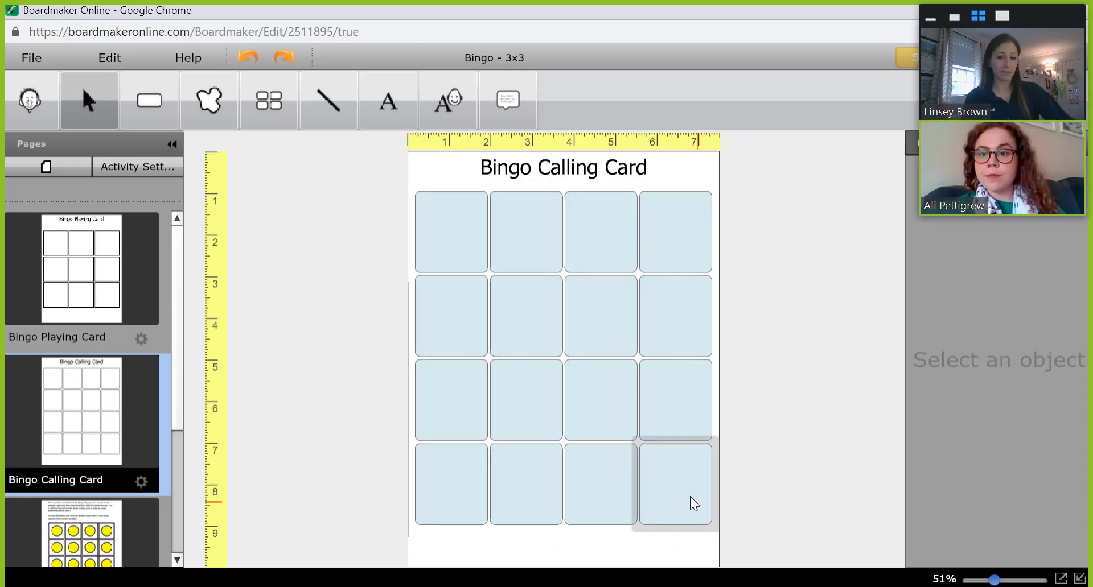
pyautogui.click(457, 238)
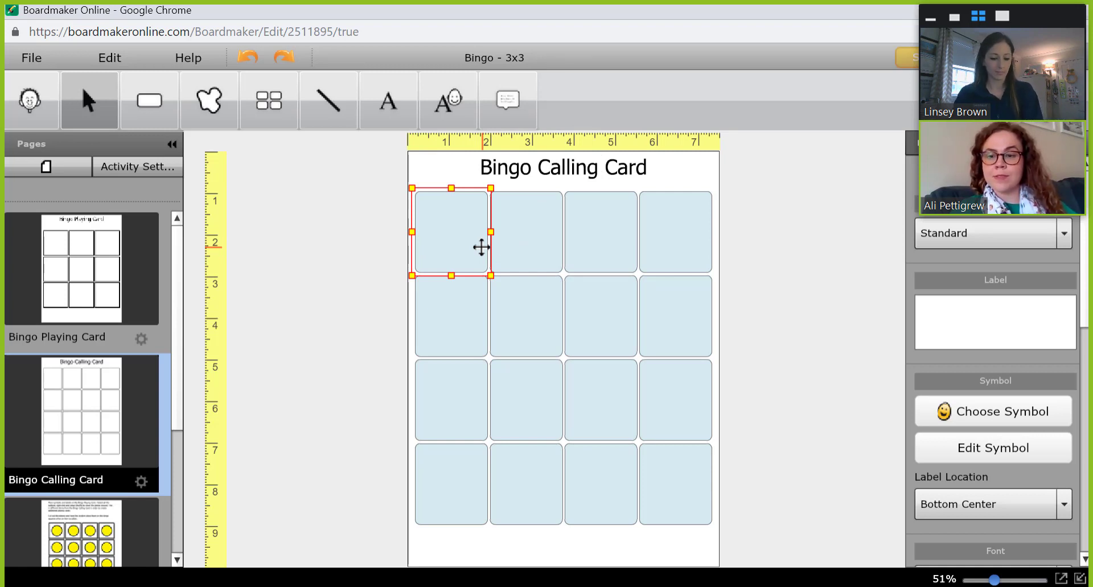
pyautogui.write('chocolate')
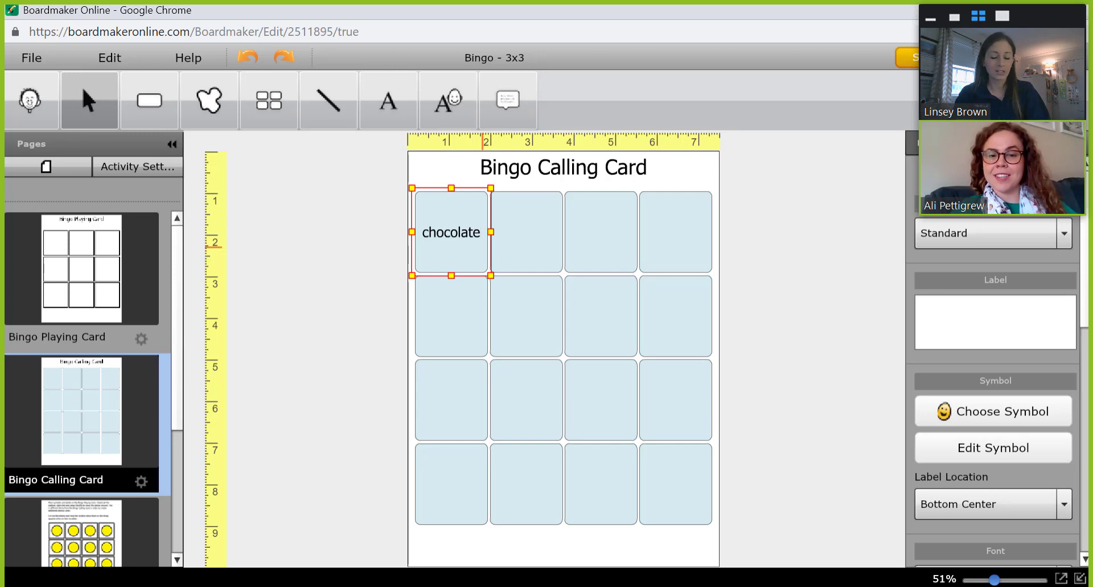
pyautogui.press('Return')
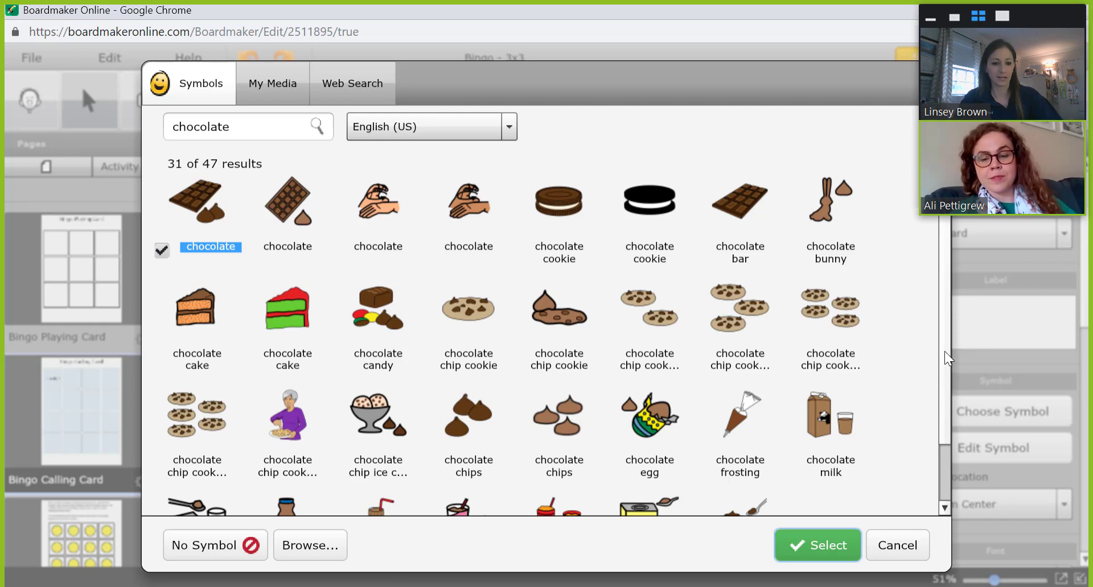
pyautogui.moveTo(946, 353); pyautogui.dragTo(945, 460)
pyautogui.moveTo(944, 440); pyautogui.dragTo(937, 497)
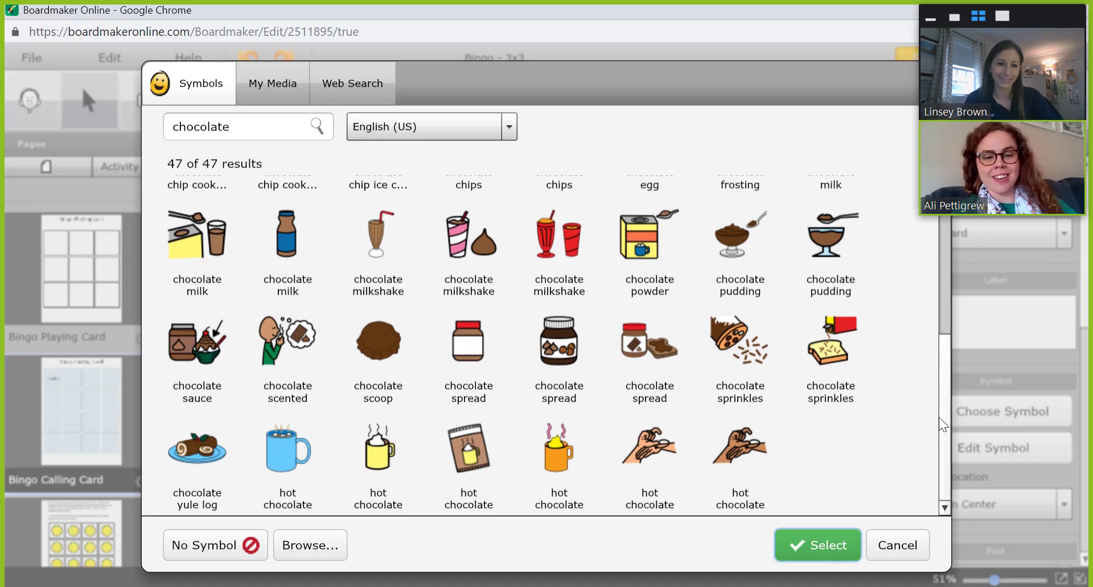
pyautogui.moveTo(941, 355); pyautogui.dragTo(935, 185)
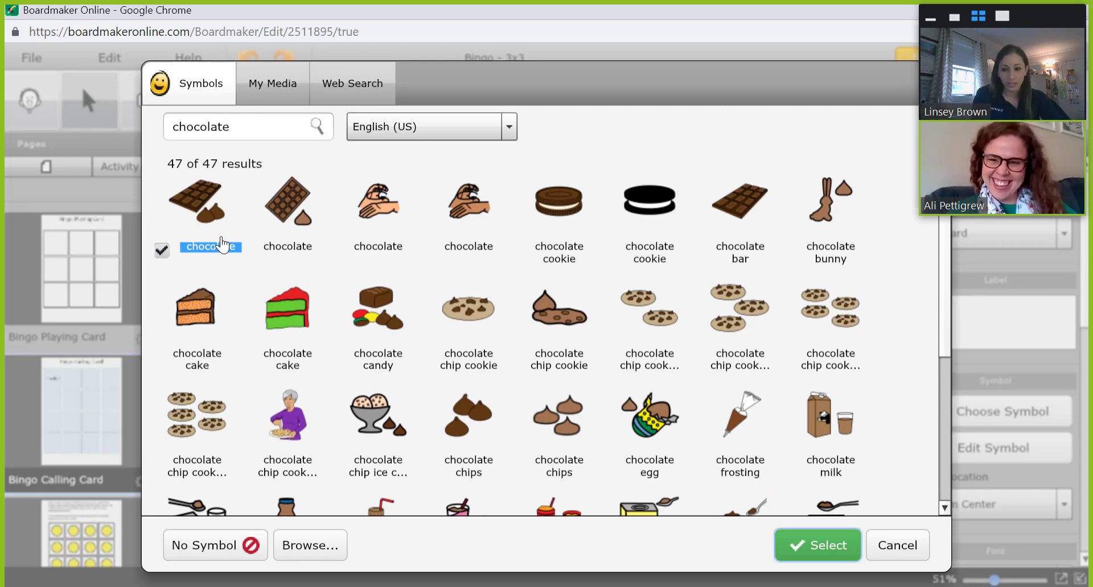
# - Search the symbols for "valentine" and assign the Valentine's Day heart-shaped chocolate box to the chocolate square
pyautogui.doubleClick(255, 125)
pyautogui.write('valetnine')
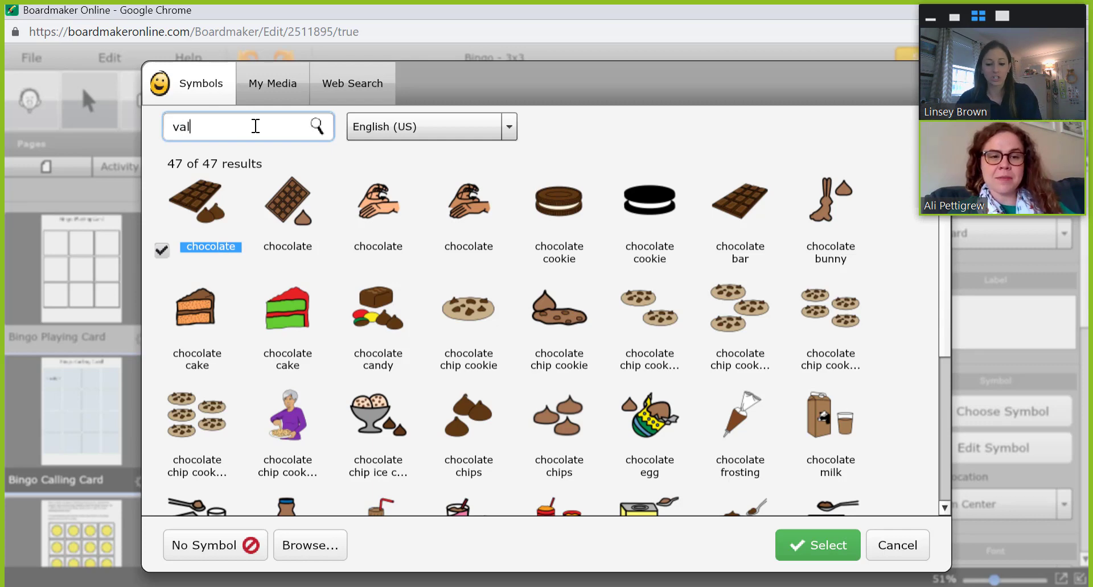
pyautogui.press('BackSpace')
pyautogui.press('BackSpace')
pyautogui.press('BackSpace')
pyautogui.press('BackSpace')
pyautogui.press('BackSpace')
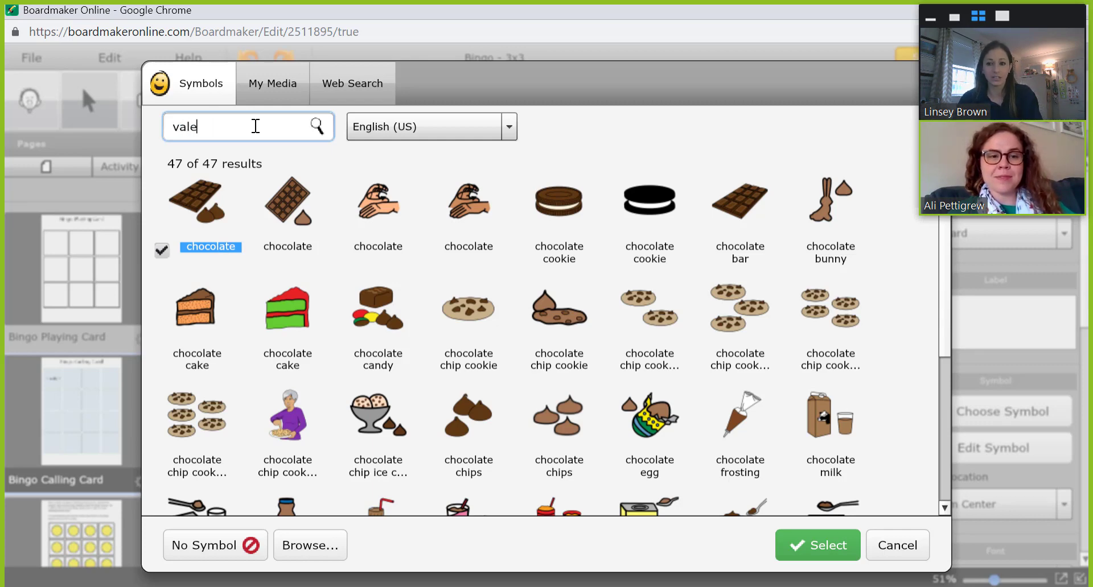
pyautogui.write('ntine')
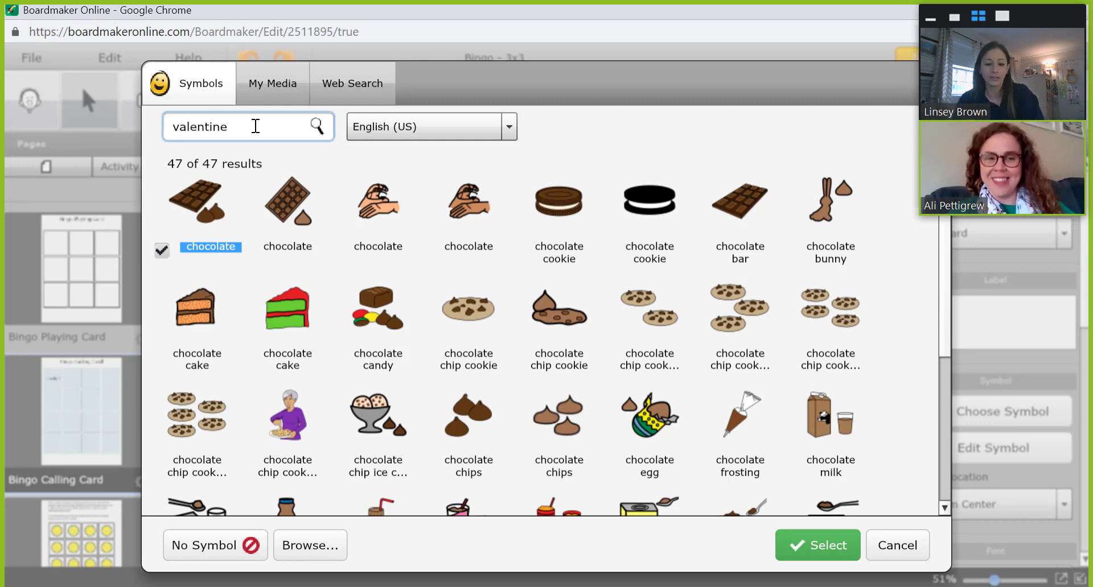
pyautogui.press('Return')
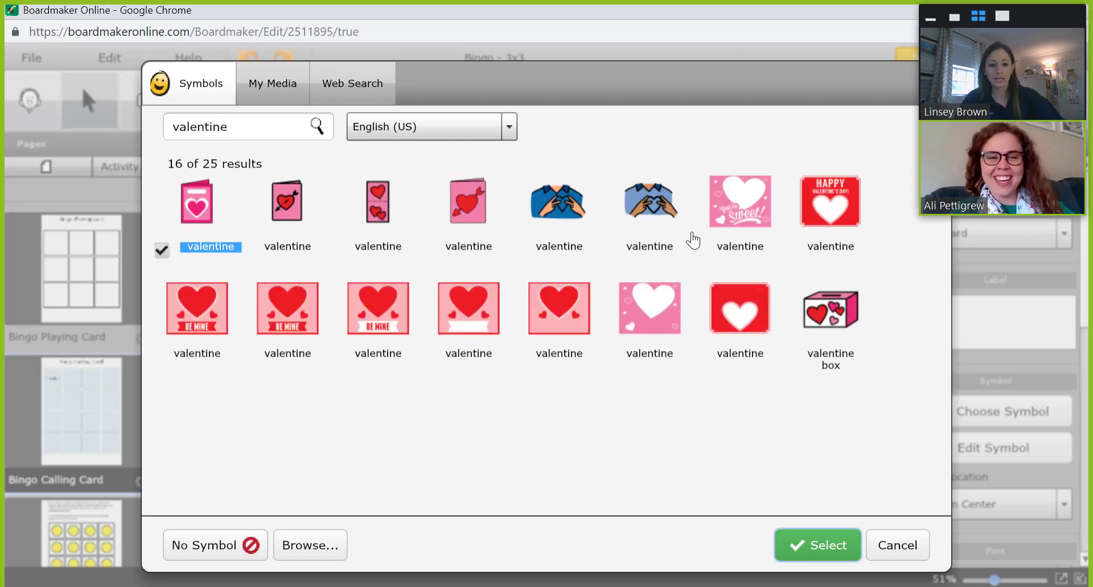
pyautogui.scroll(-2, 552, 311)
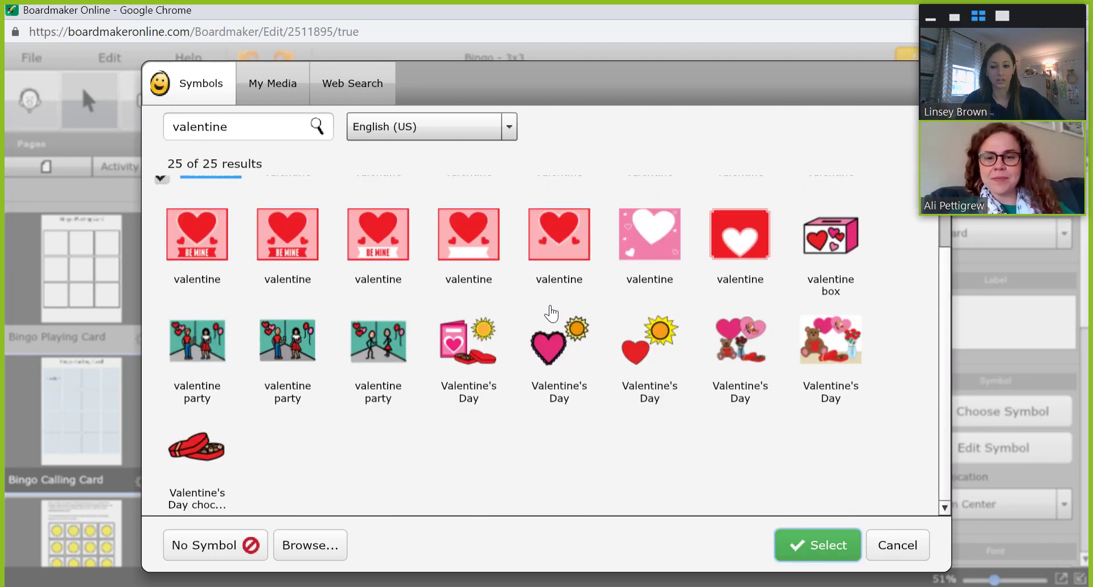
pyautogui.click(226, 442)
pyautogui.click(795, 552)
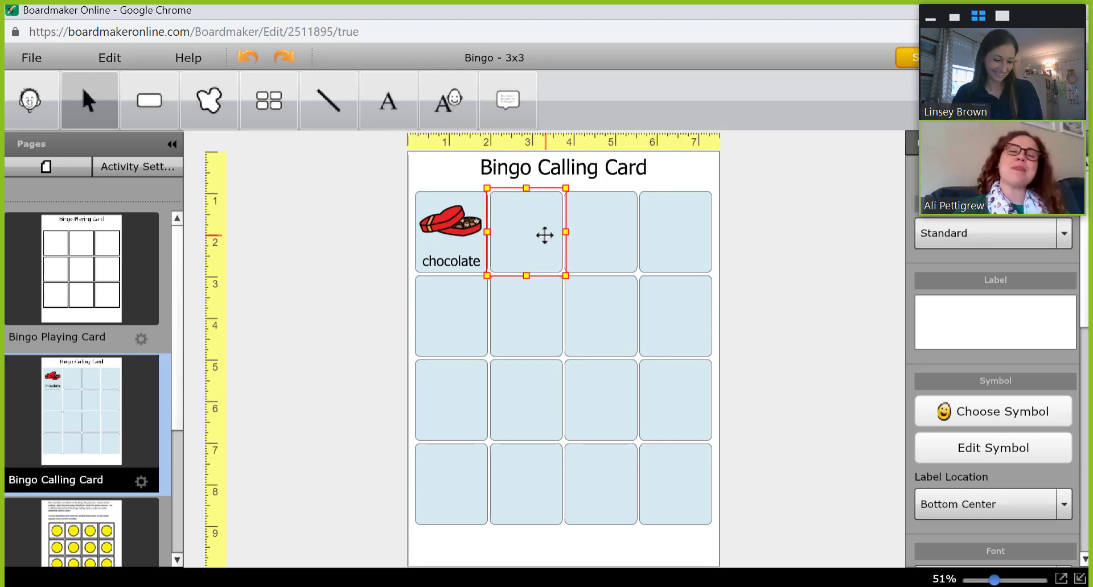
# - Label the second calling card square "flowers" and give it the wrapped bouquet symbol with the pink bow
pyautogui.write('flowers')
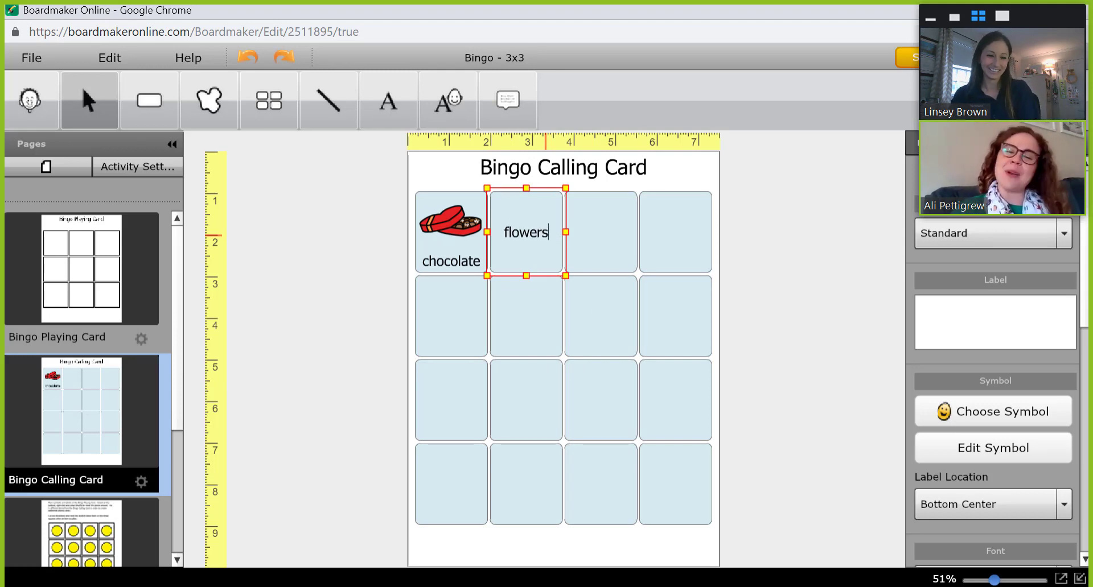
pyautogui.press('Return')
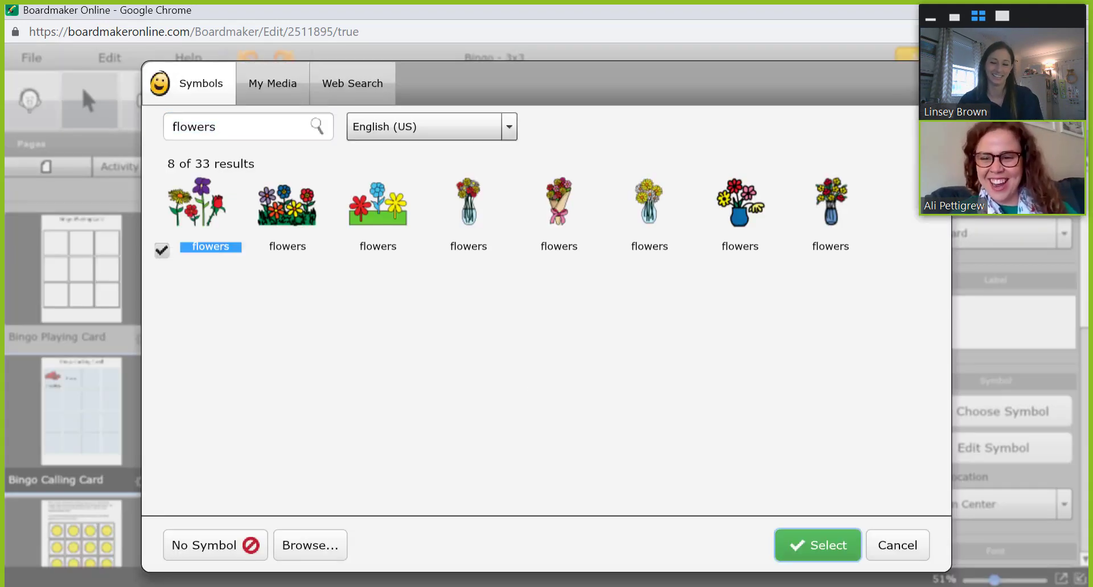
pyautogui.click(565, 198)
pyautogui.click(795, 546)
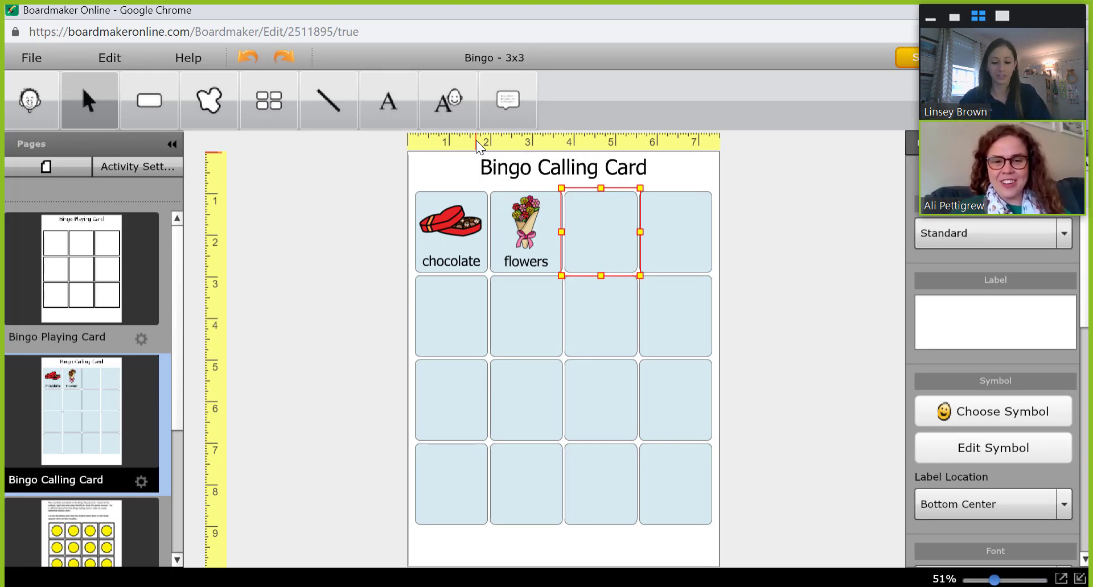
# - Label the third square "valentine" with the pink heart card symbol and the fourth "valentine box" with the heart-decorated box symbol
pyautogui.write('valentine')
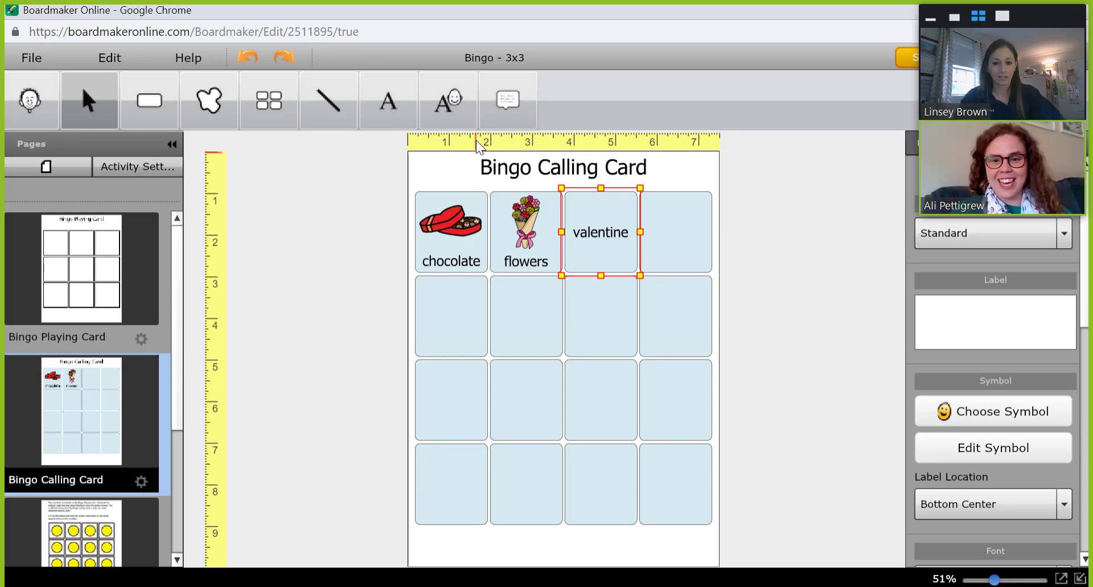
pyautogui.press('Return')
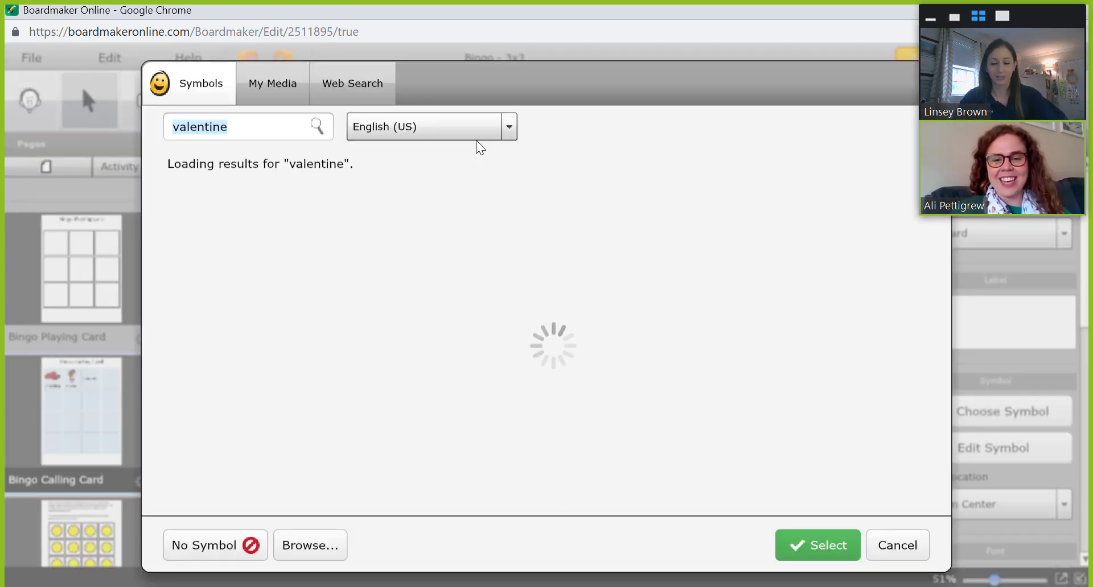
pyautogui.press('Return')
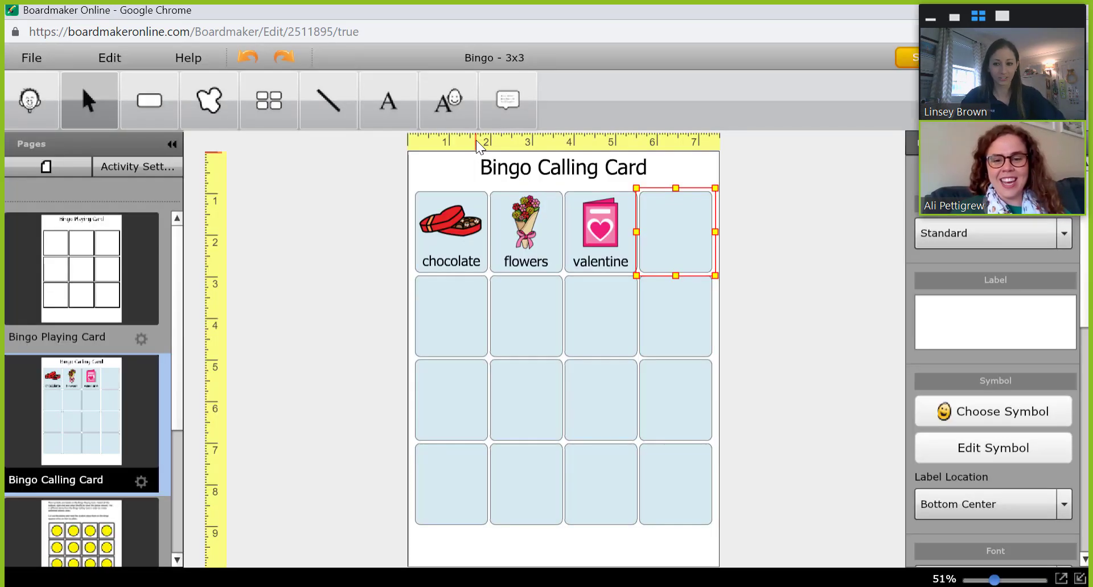
pyautogui.write('vale')
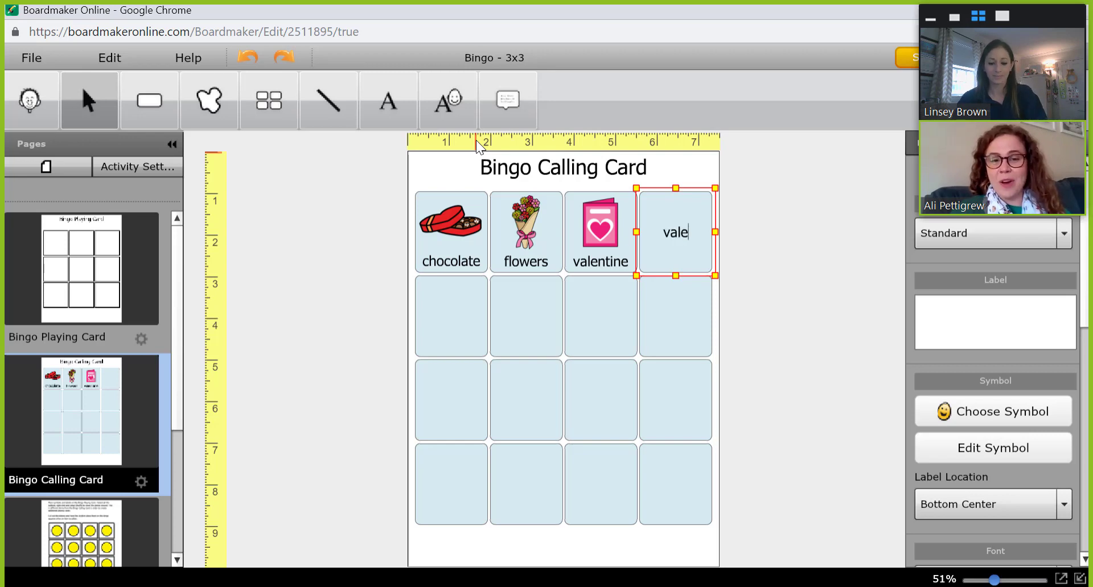
pyautogui.write('ntine box')
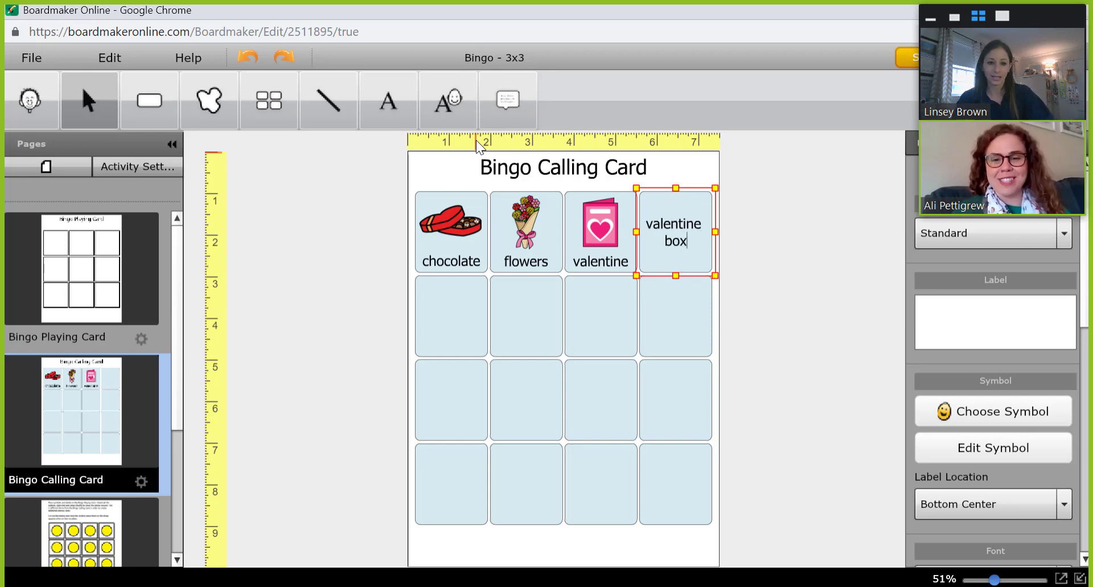
pyautogui.press('Return')
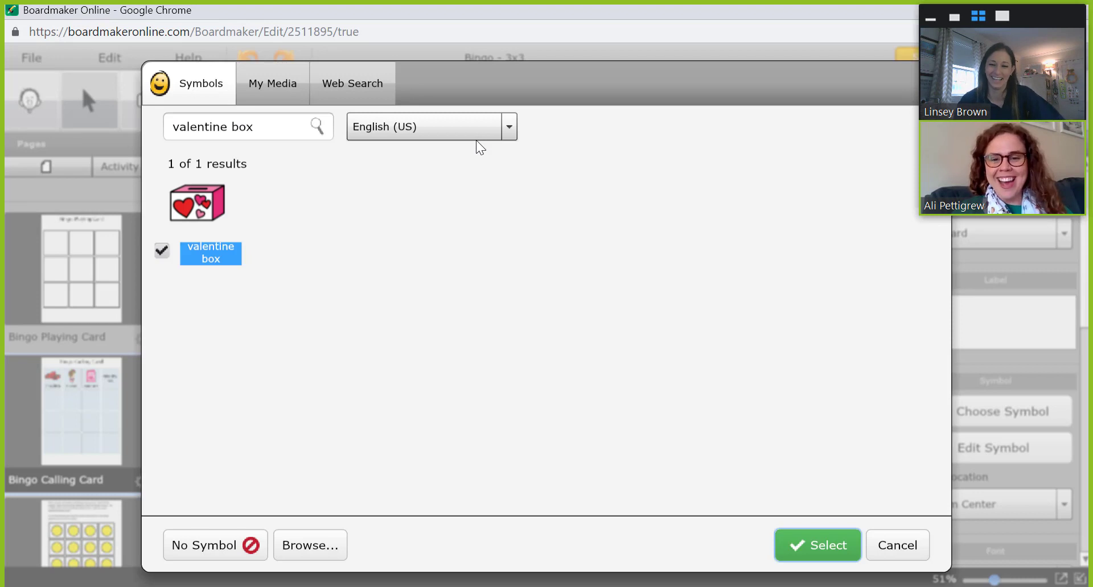
pyautogui.press('Return')
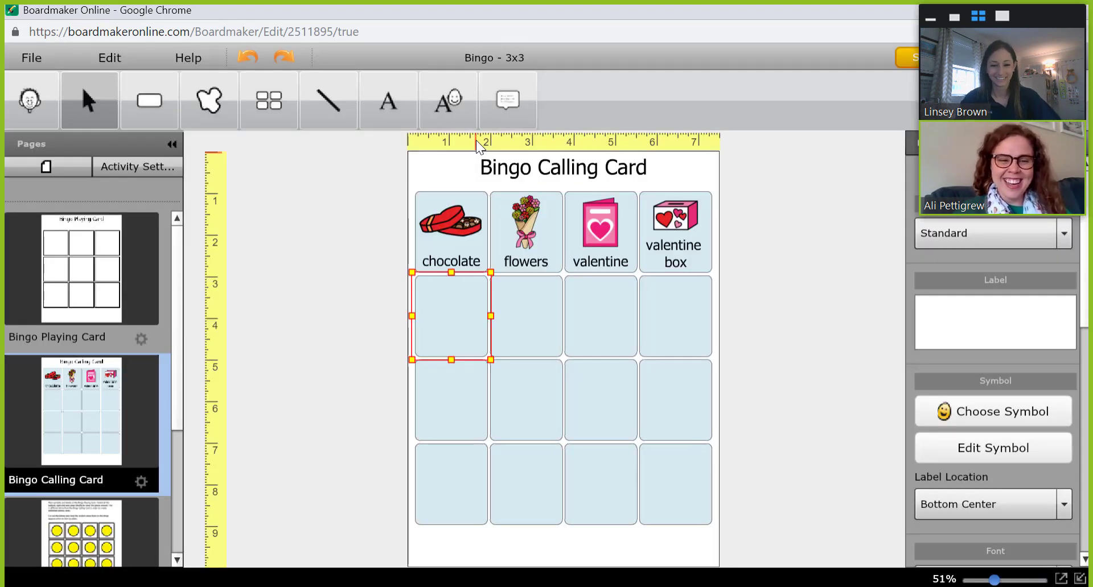
# - Label the first square of the second row "candy hearts" and give it the symbol whose hearts carry written messages
pyautogui.write('candy hearts')
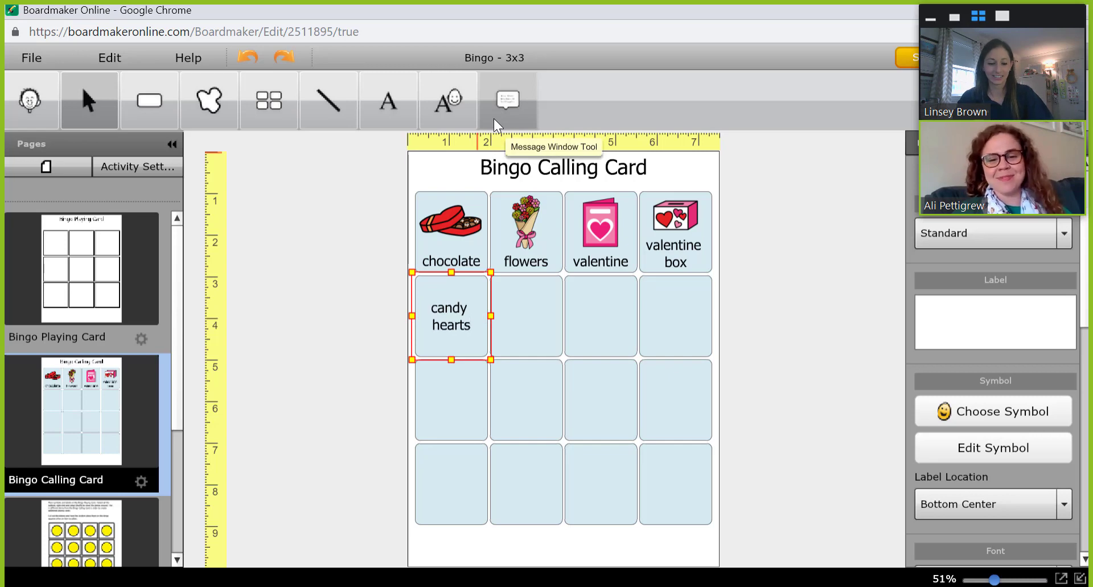
pyautogui.press('Return')
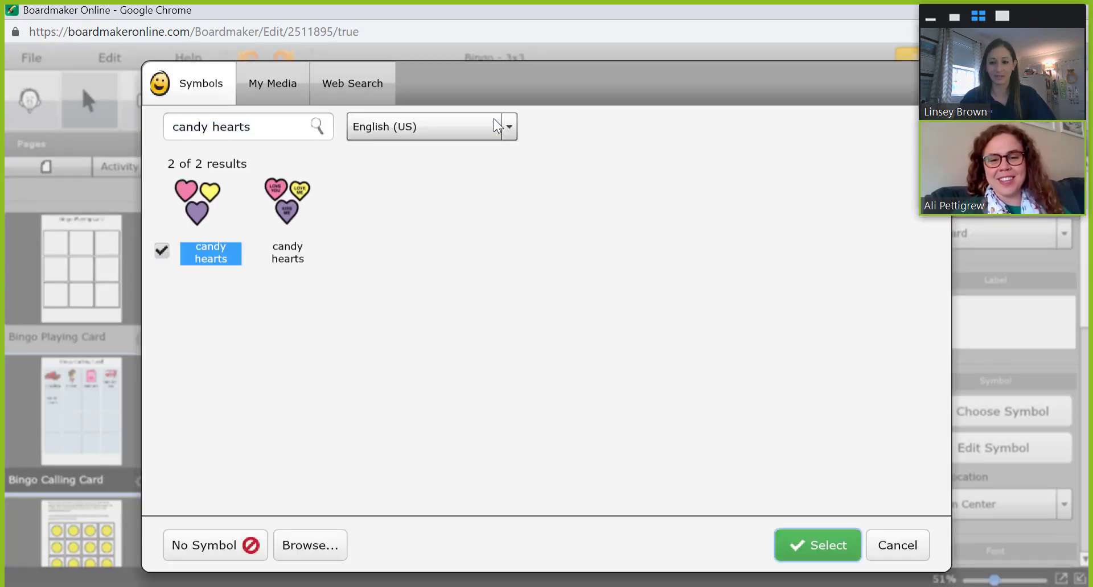
pyautogui.click(277, 250)
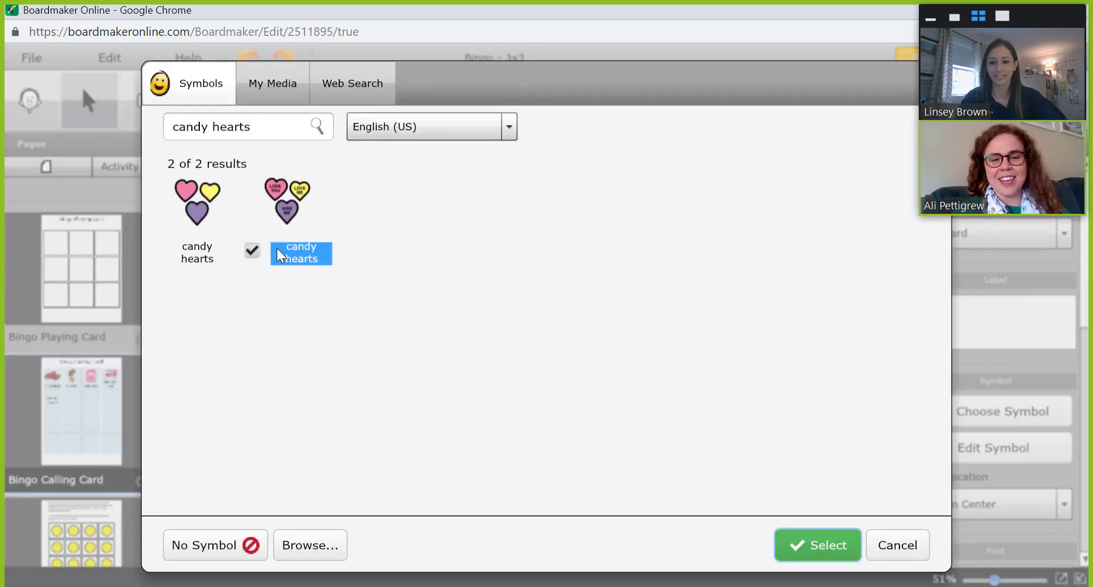
pyautogui.press('Return')
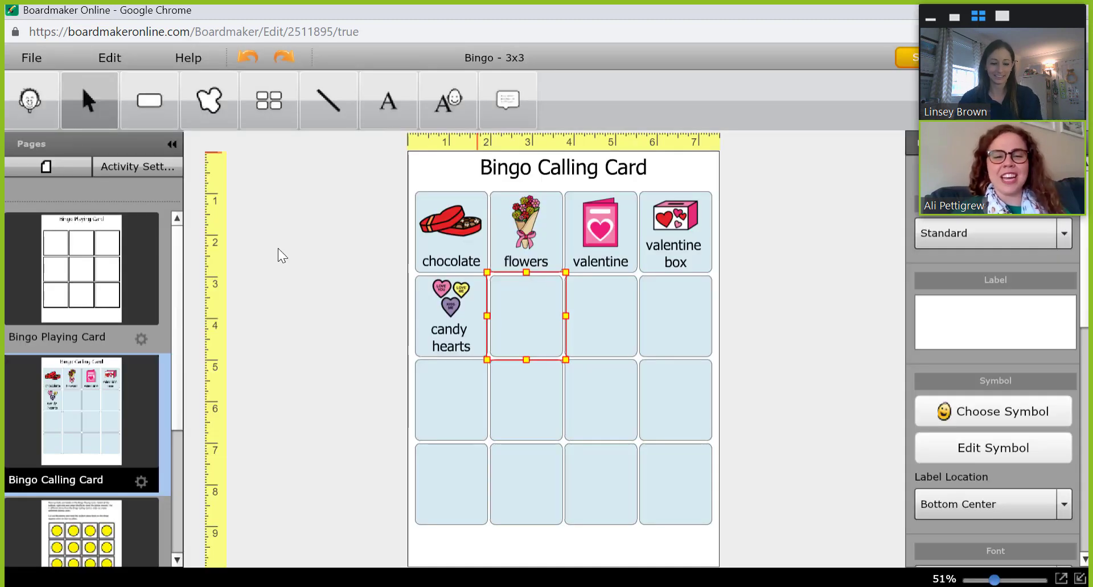
# - Label the next two squares "crush" with the smiling face and heart symbol, and "cupid" with the flying winged archer symbol
pyautogui.write('crush')
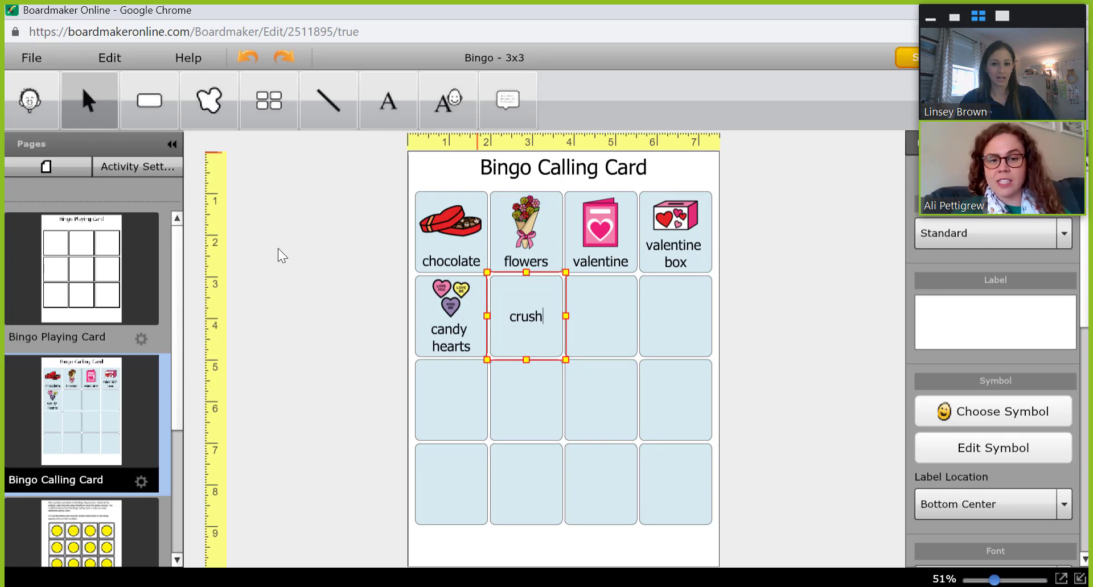
pyautogui.press('Return')
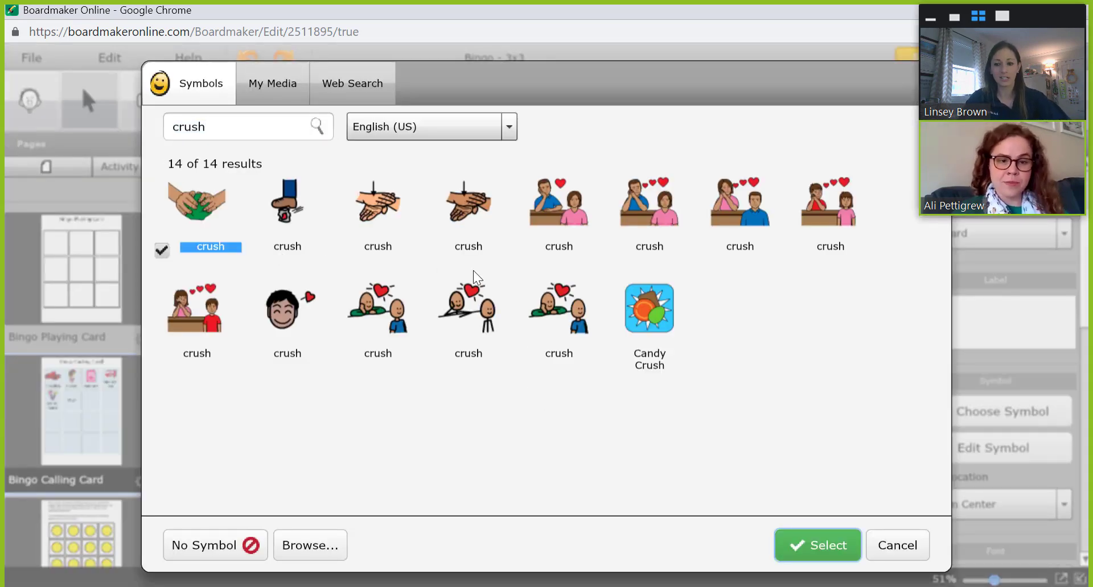
pyautogui.click(281, 308)
pyautogui.doubleClick(285, 312)
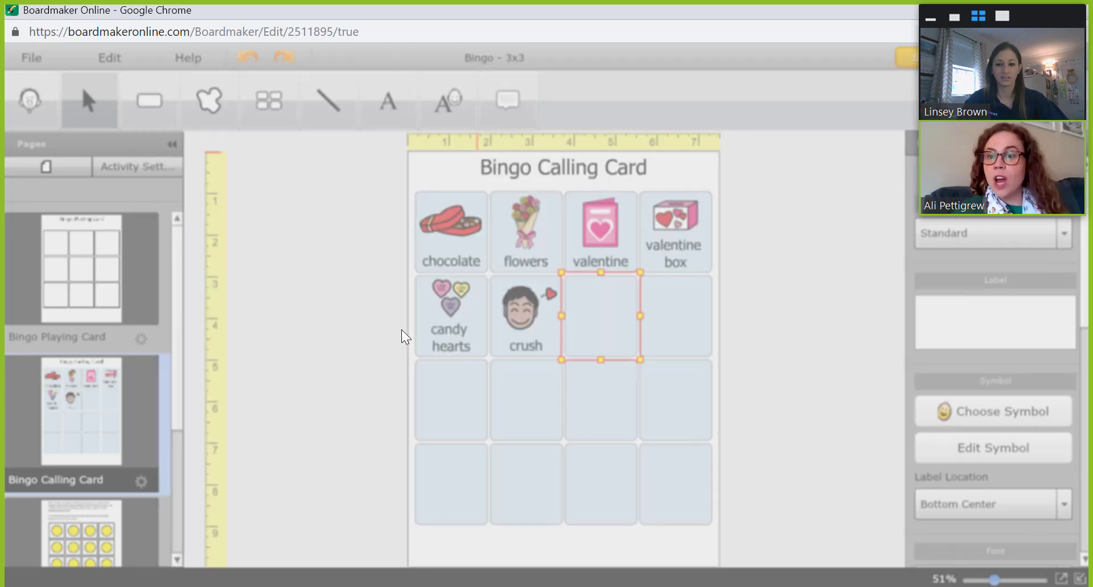
pyautogui.doubleClick(583, 312)
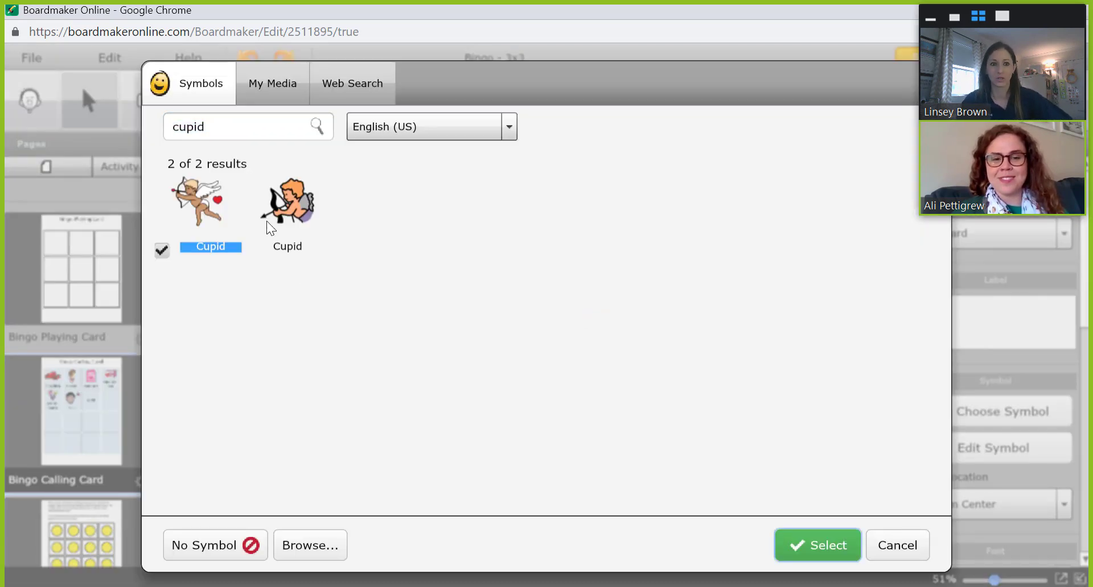
pyautogui.press('Return')
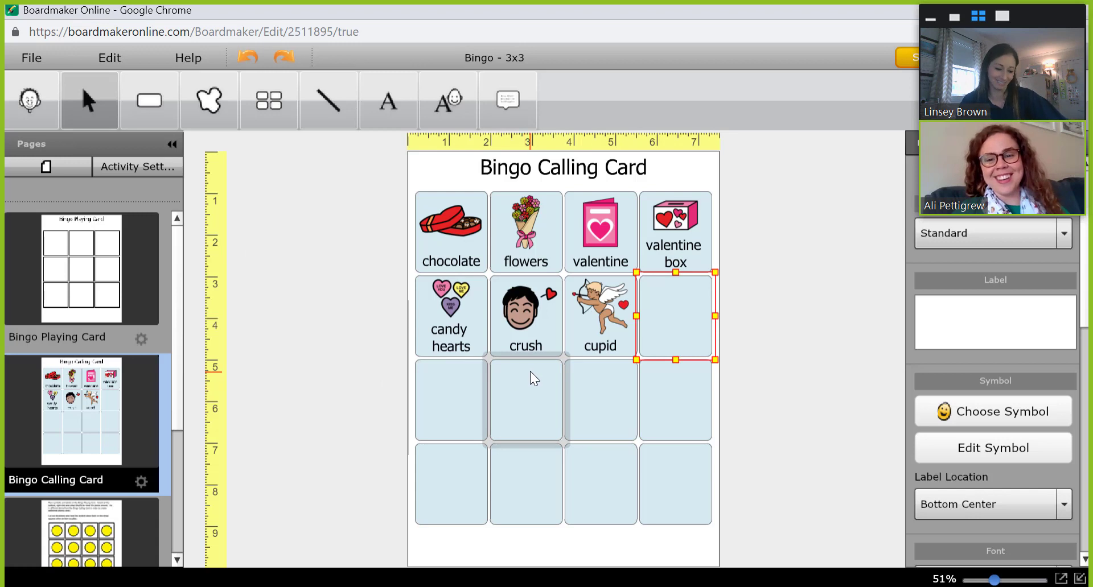
# - Label the last square of the second row "teddy bear" and assign it the light brown seated bear symbol
pyautogui.write('teddy ber')
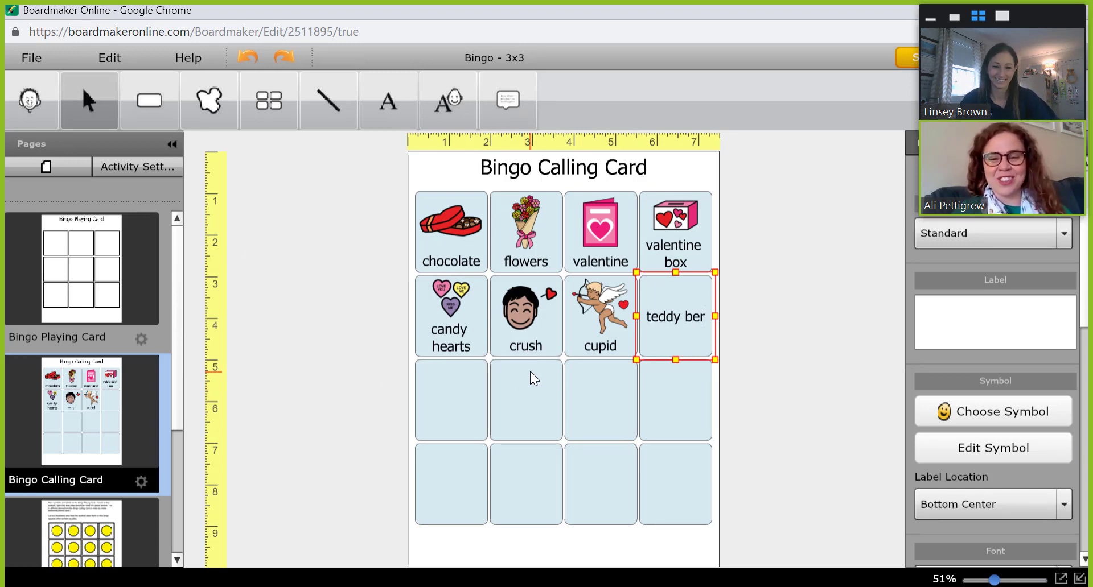
pyautogui.press('BackSpace')
pyautogui.write('ar')
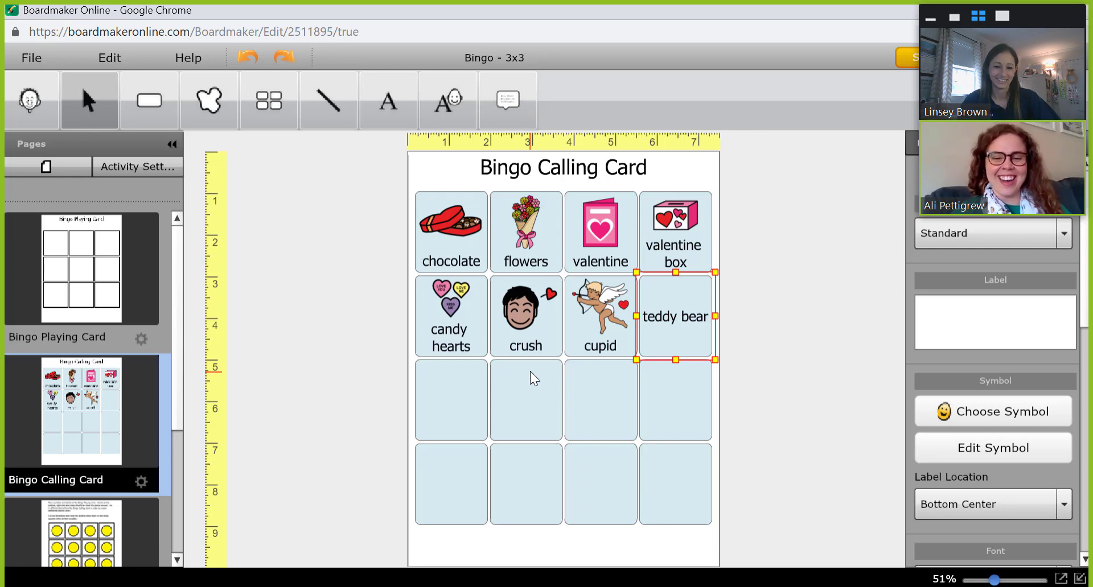
pyautogui.press('Return')
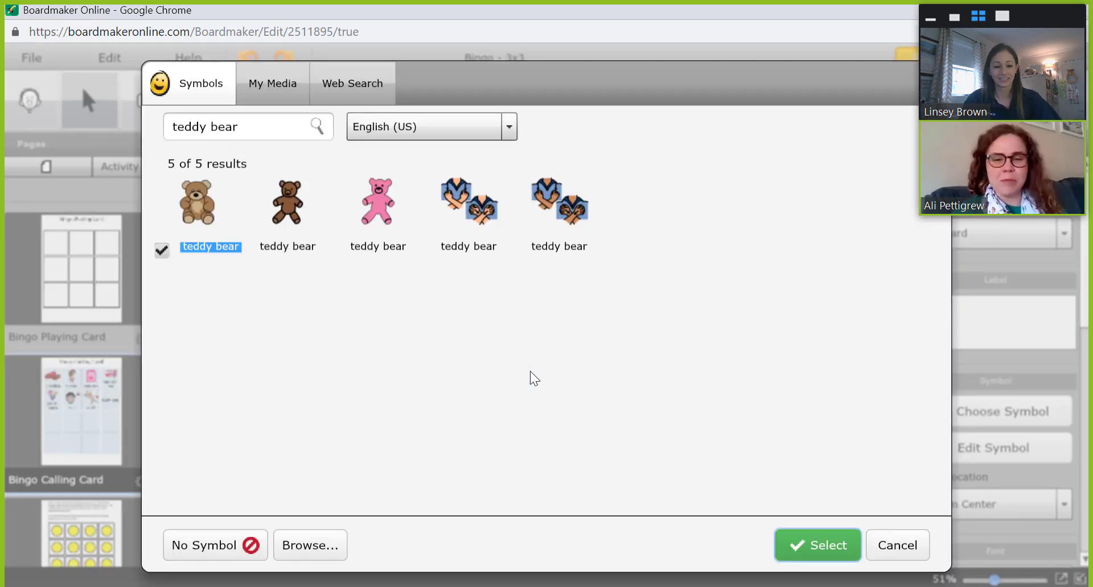
pyautogui.press('Return')
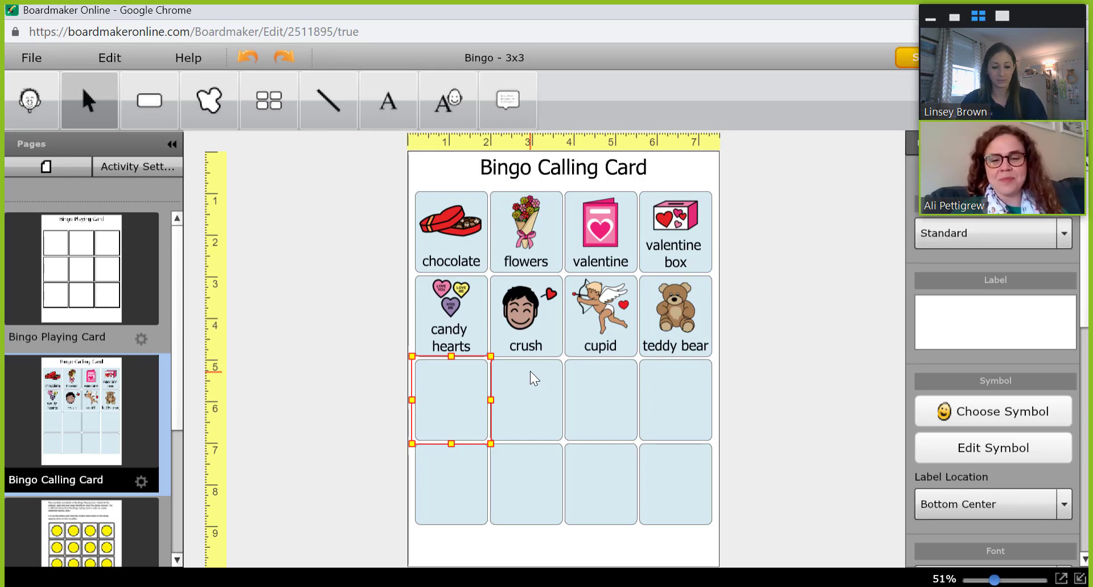
# - Label the first square of the third row "kiss" and give it the symbol of two kissing stick figures
pyautogui.write('kiss')
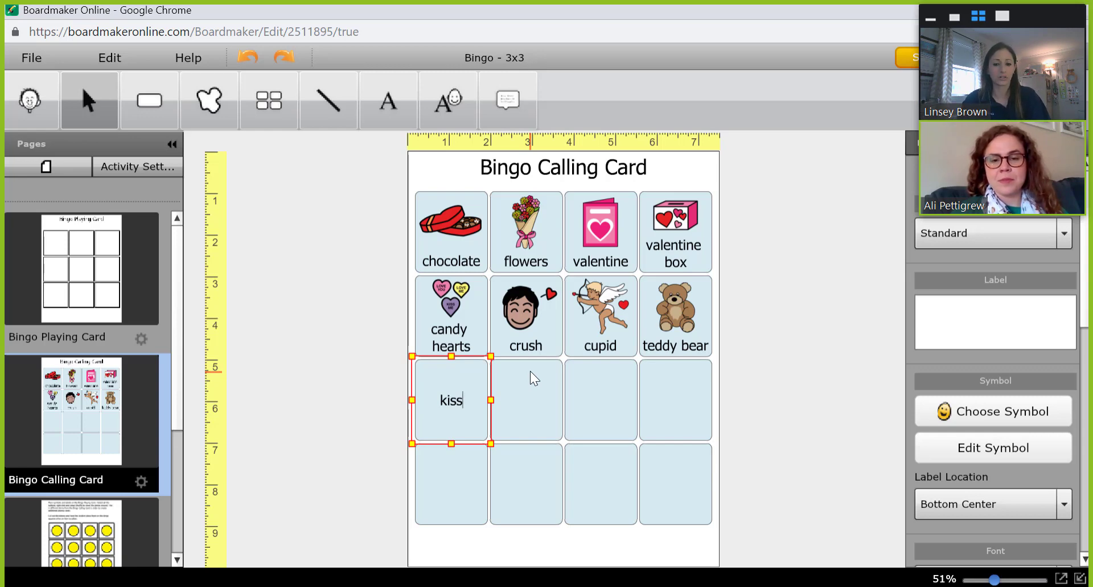
pyautogui.press('Return')
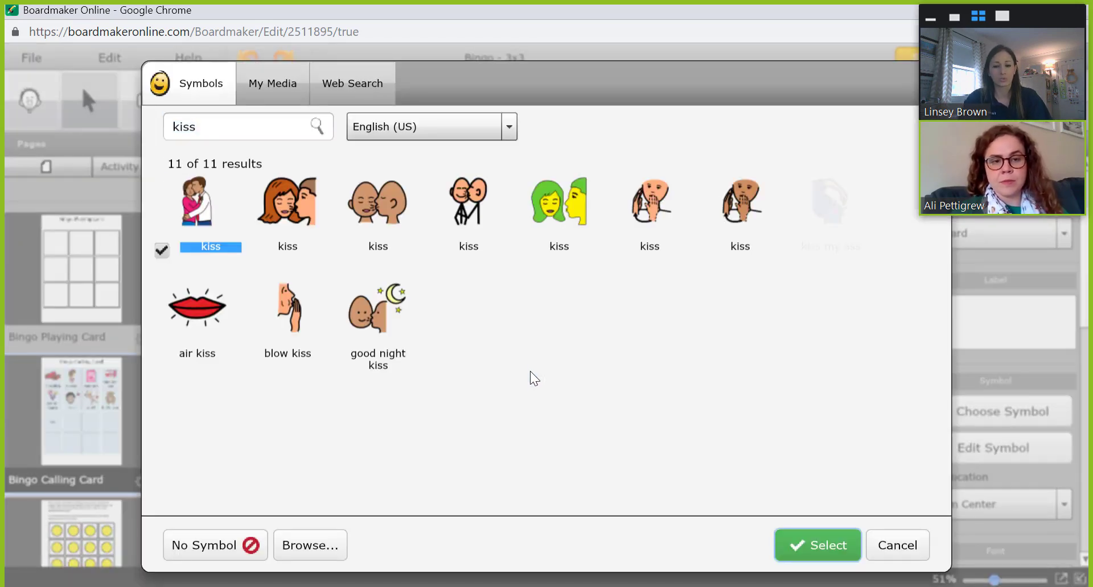
pyautogui.click(481, 221)
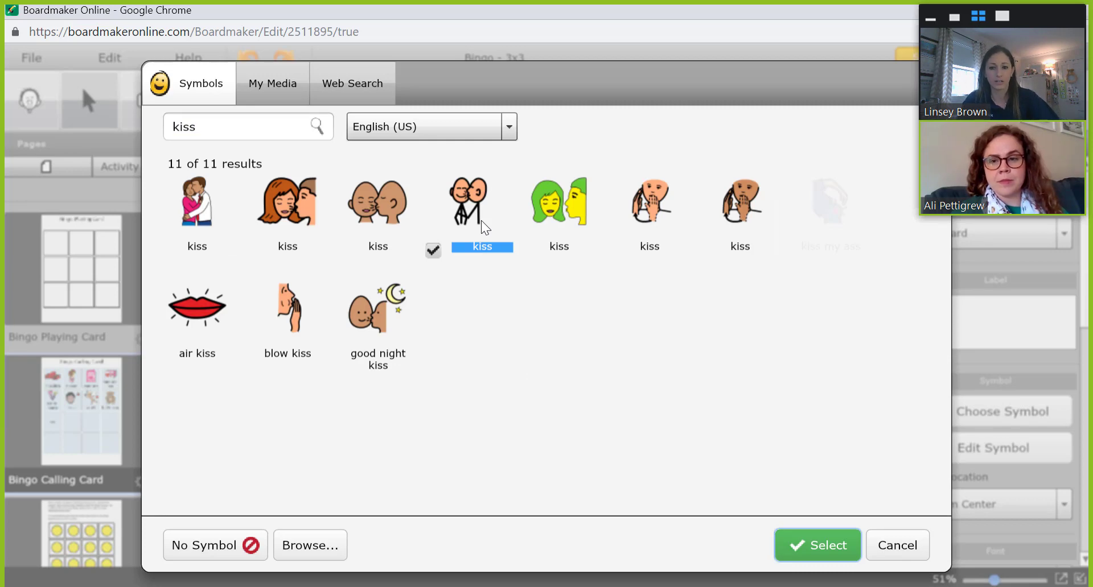
pyautogui.press('Return')
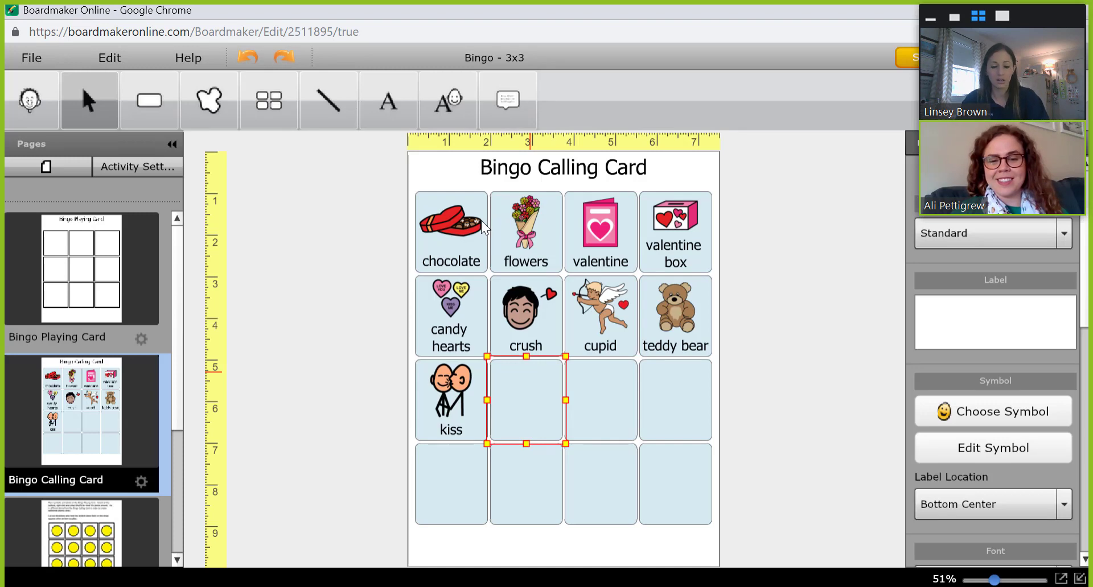
# - Label the second square of the third row "falling in love" and assign the symbol with a heart in a thought bubble
pyautogui.write('fall')
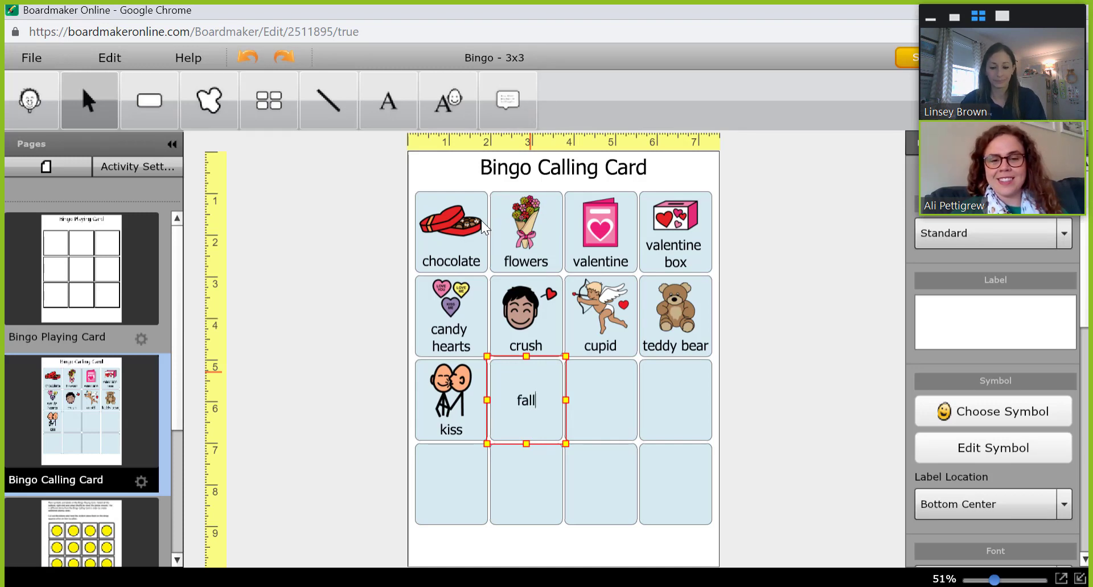
pyautogui.write('ing in love')
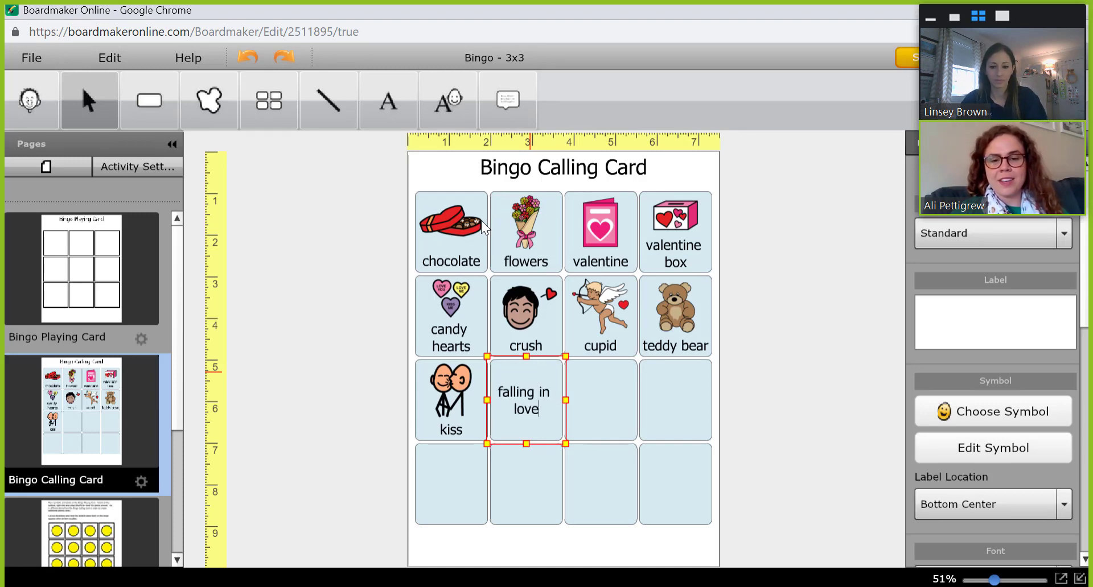
pyautogui.press('Return')
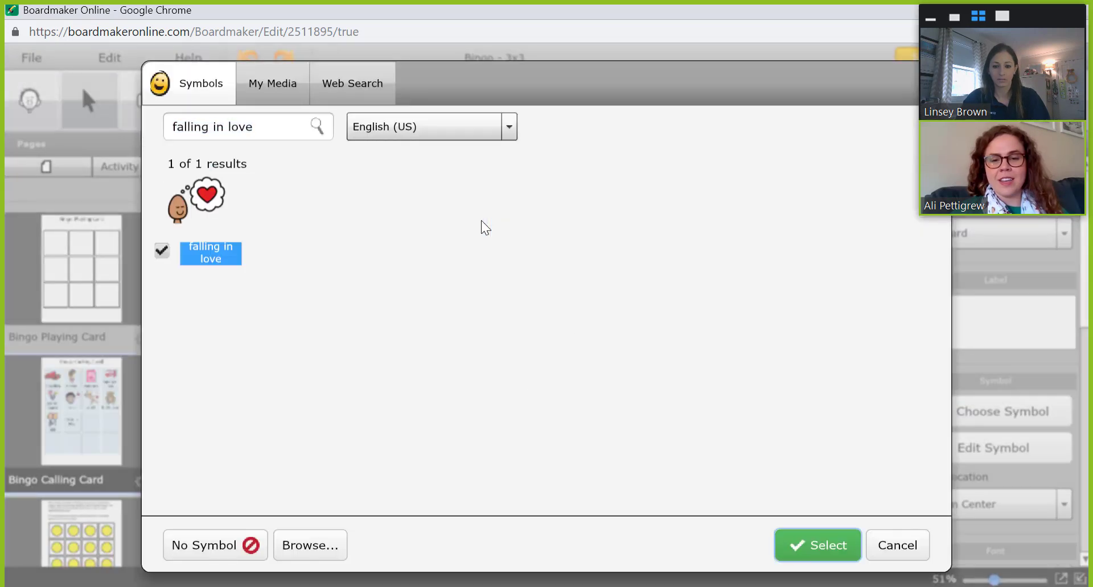
pyautogui.press('Return')
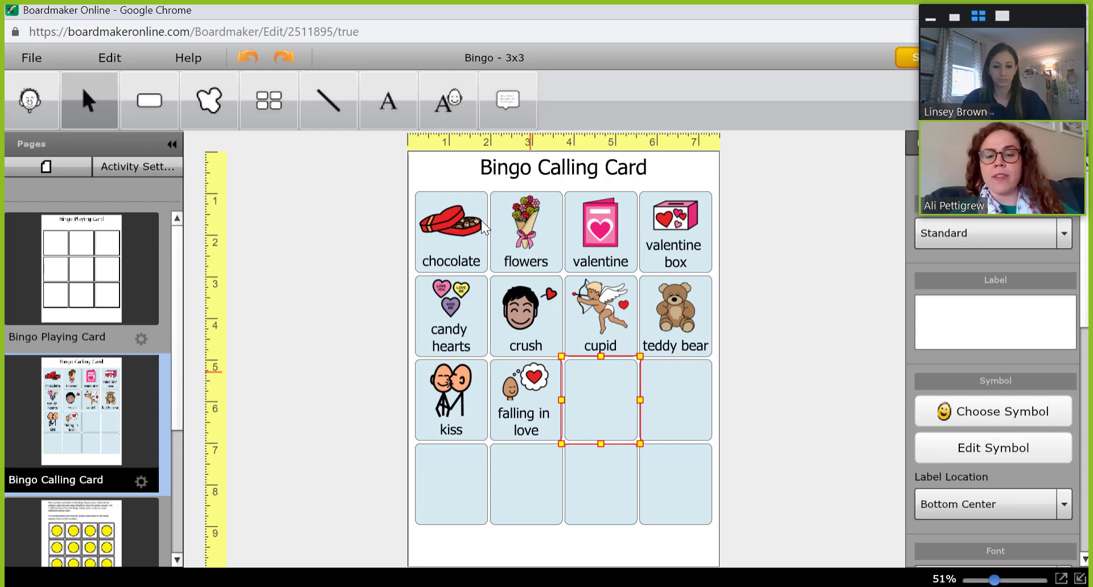
# - Label the third square of the third row "February" and give it the pink heart calendar symbol that includes weekday letters
pyautogui.write('Februaru')
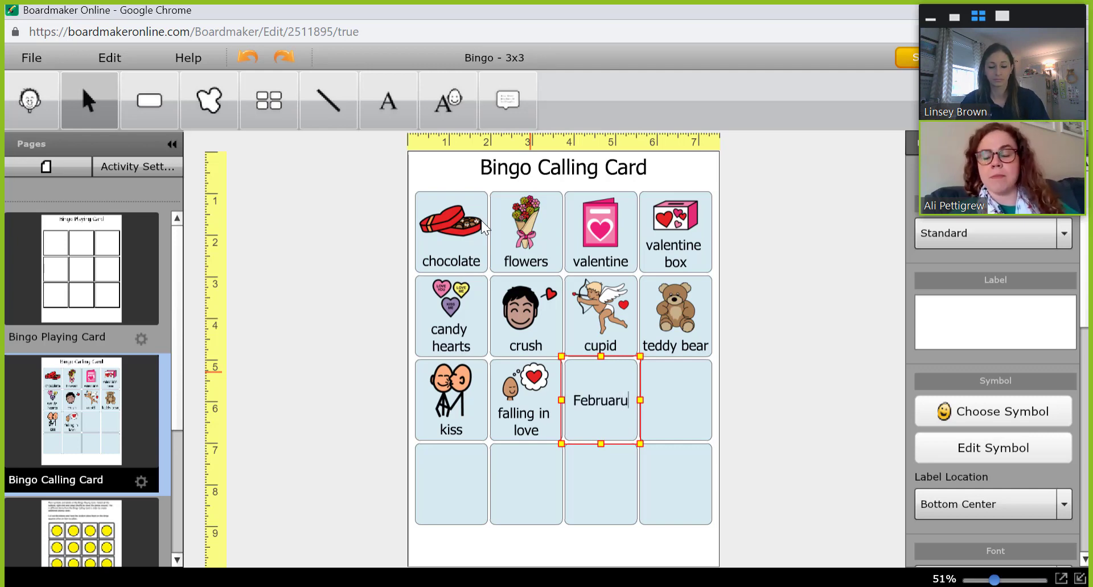
pyautogui.press('BackSpace')
pyautogui.write('y')
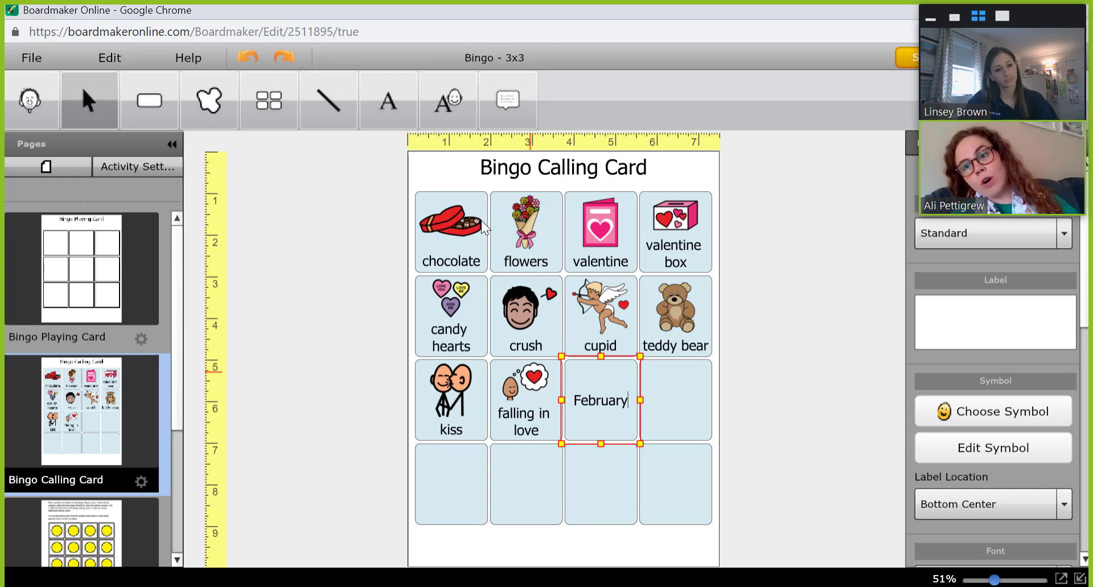
pyautogui.press('Return')
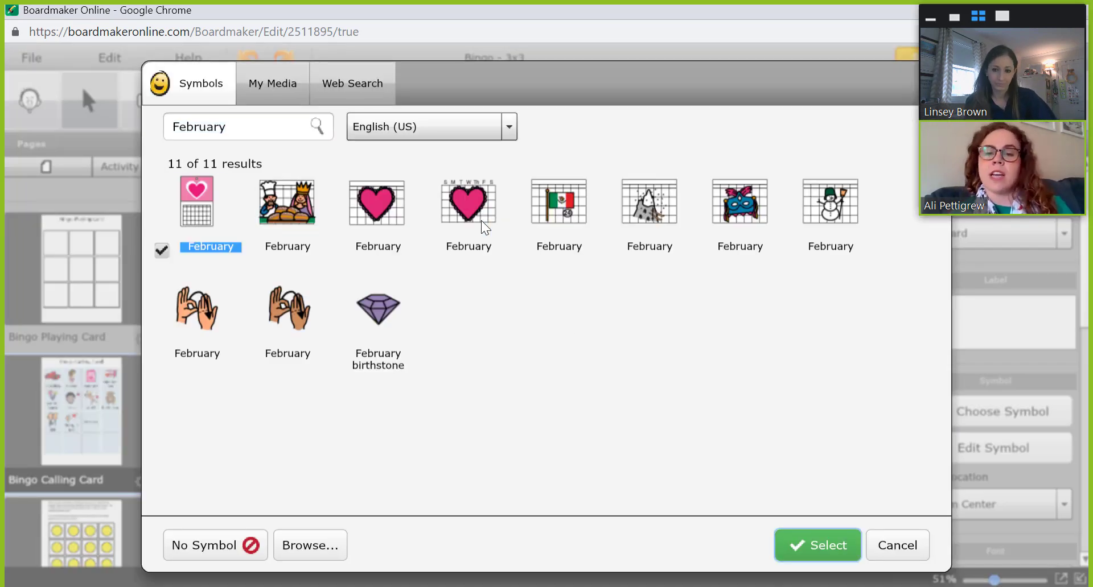
pyautogui.click(480, 220)
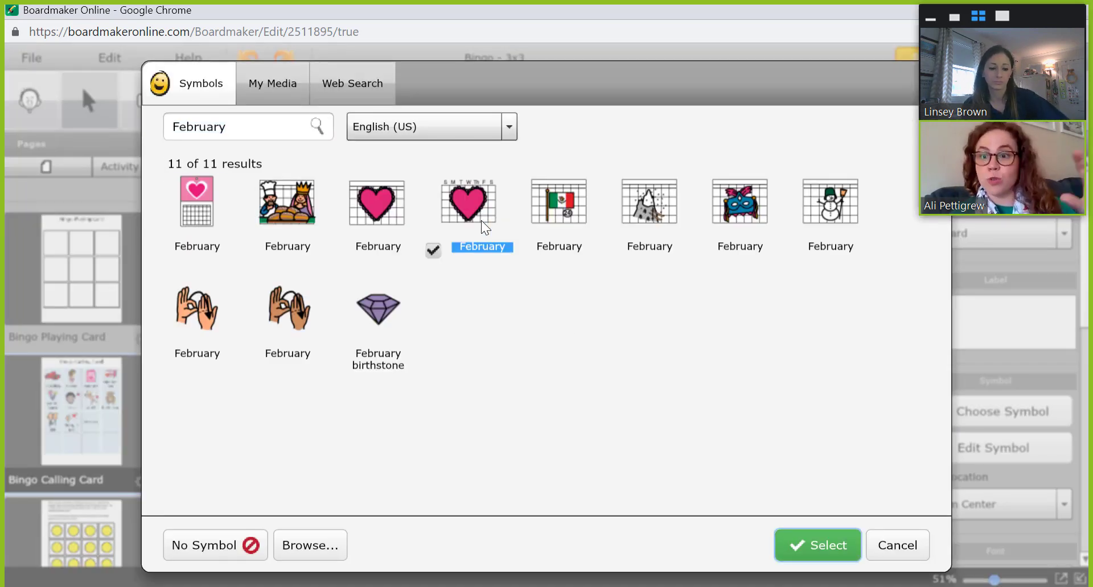
pyautogui.doubleClick(481, 220)
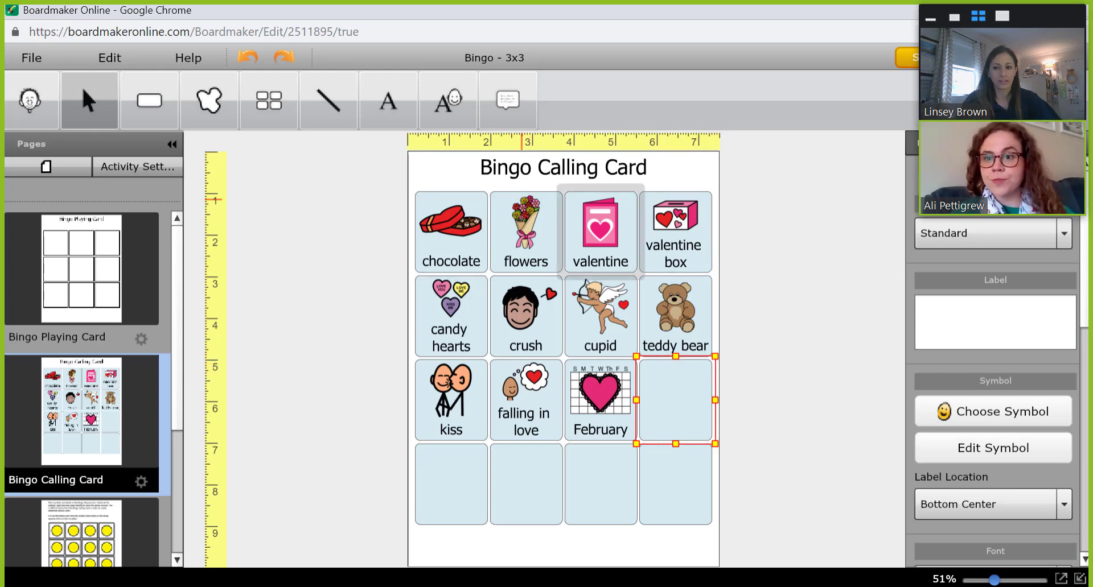
# - Search the symbols for "love" and place the yellow-shirted person holding a heart in the third row's last square
pyautogui.click(32, 111)
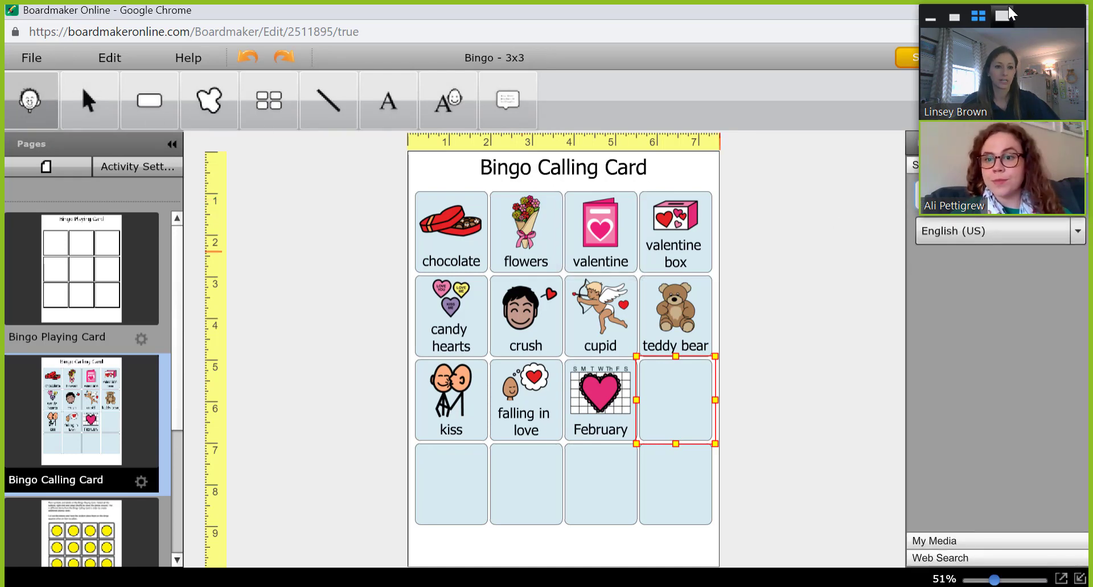
pyautogui.moveTo(1027, 18); pyautogui.dragTo(1029, 411)
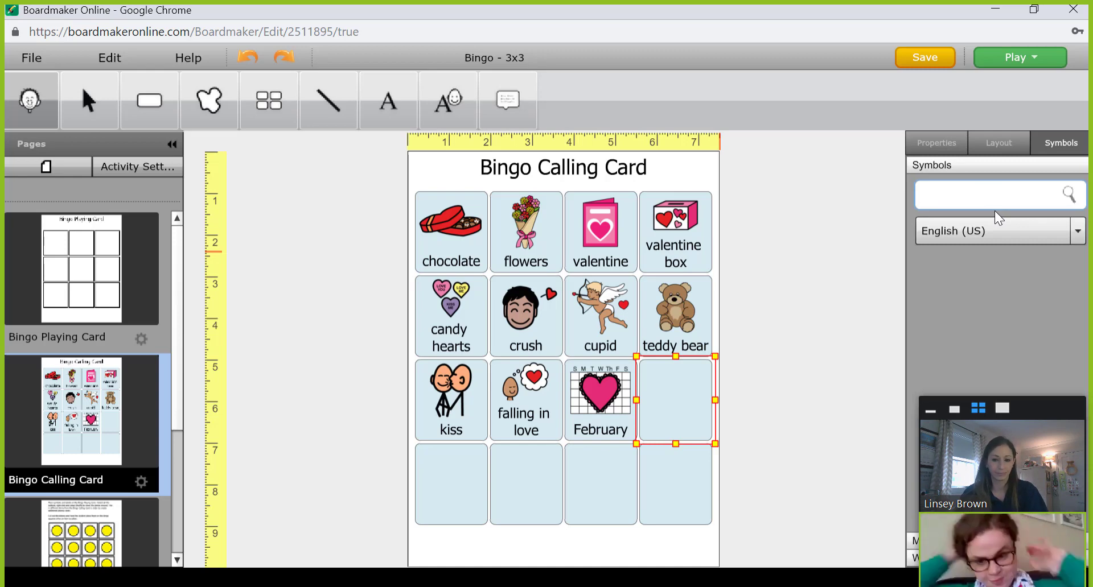
pyautogui.write('love')
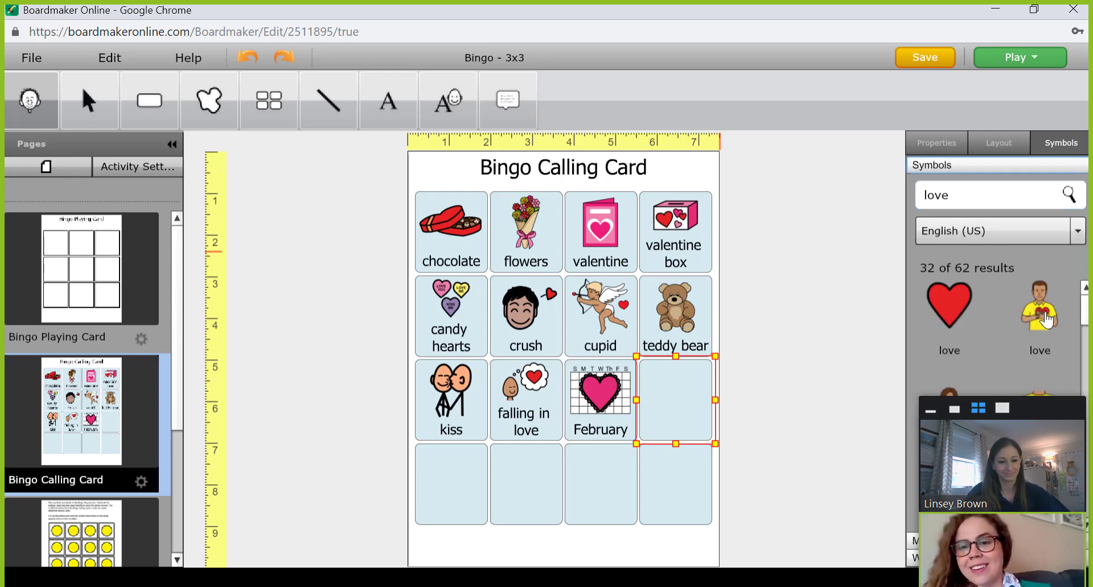
pyautogui.moveTo(1039, 310); pyautogui.dragTo(656, 384)
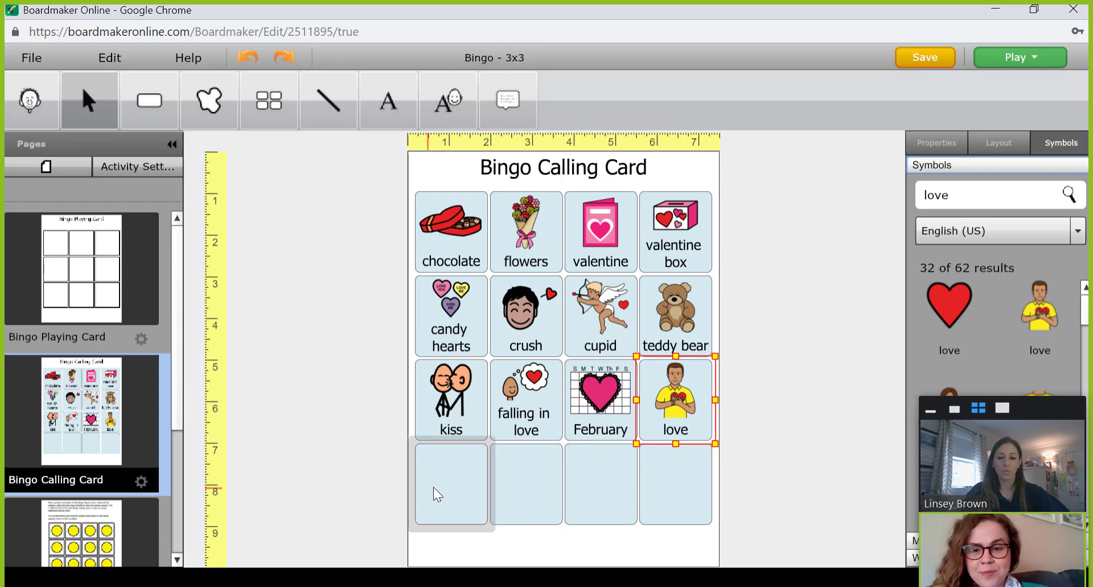
# - Label the fourth row's first square "Be mine" and assign it the solid red "BE MINE" heart from a web search
pyautogui.click(446, 496)
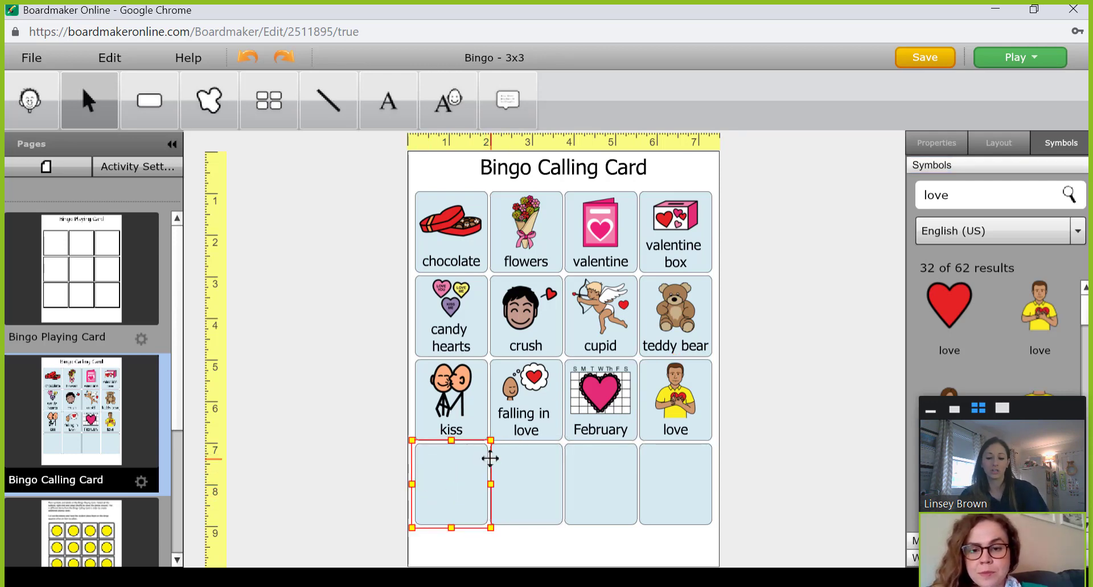
pyautogui.write('Be mine')
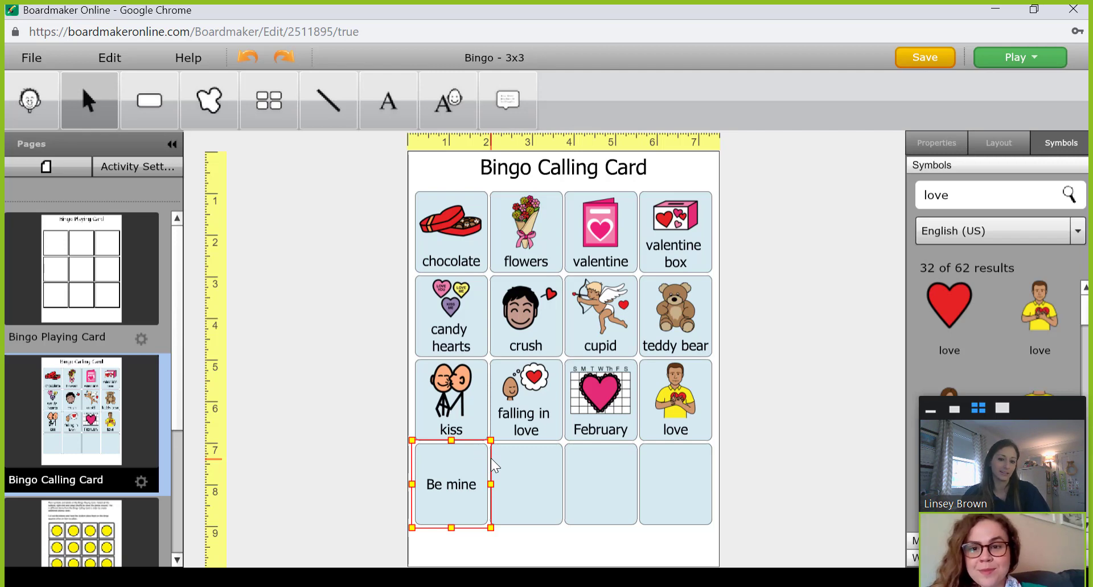
pyautogui.doubleClick(490, 458)
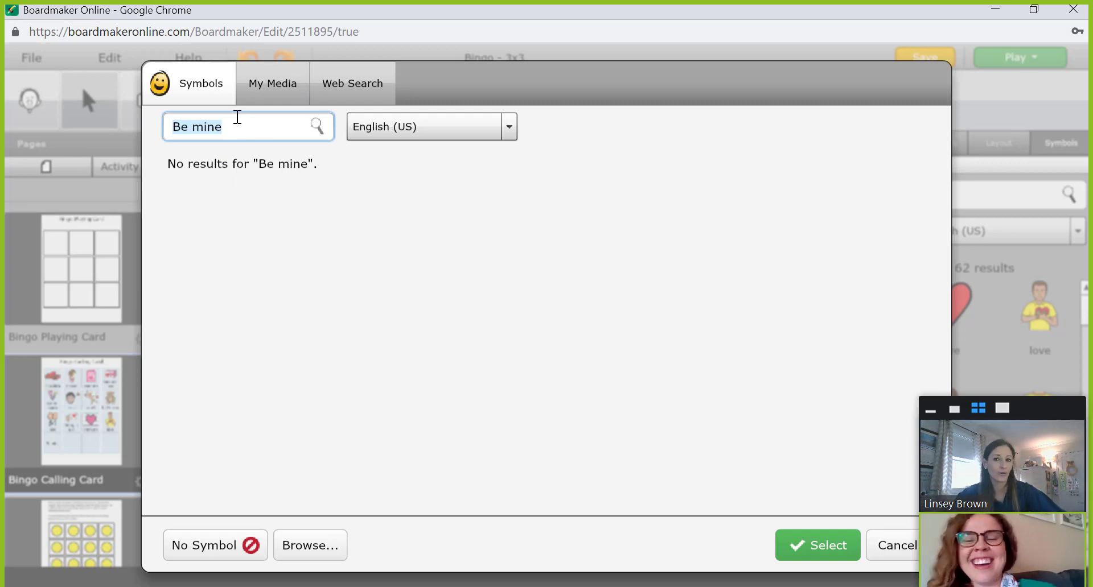
pyautogui.click(367, 87)
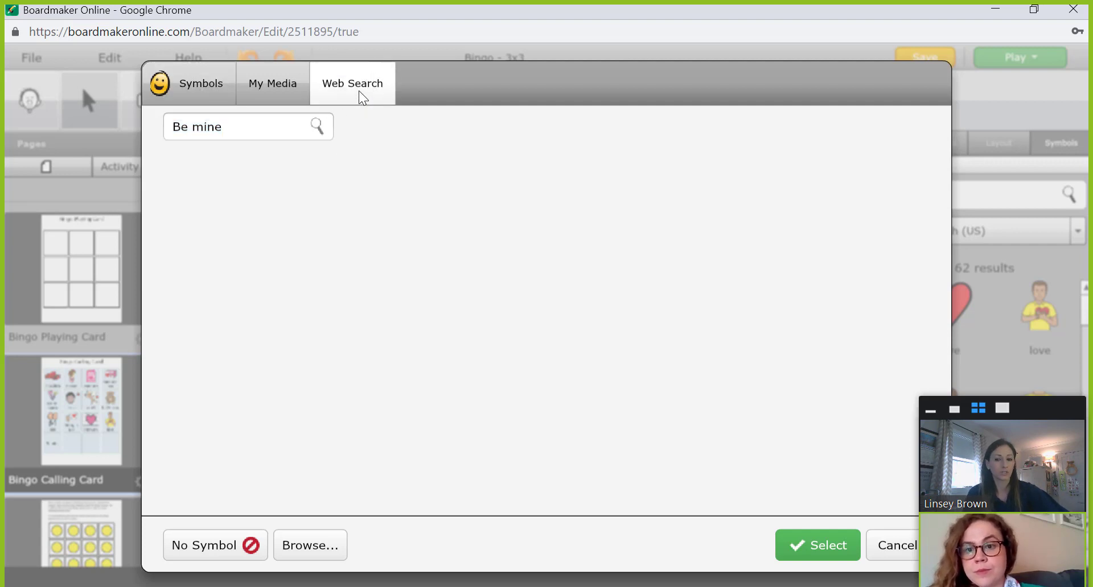
pyautogui.click(241, 131)
pyautogui.press('Return')
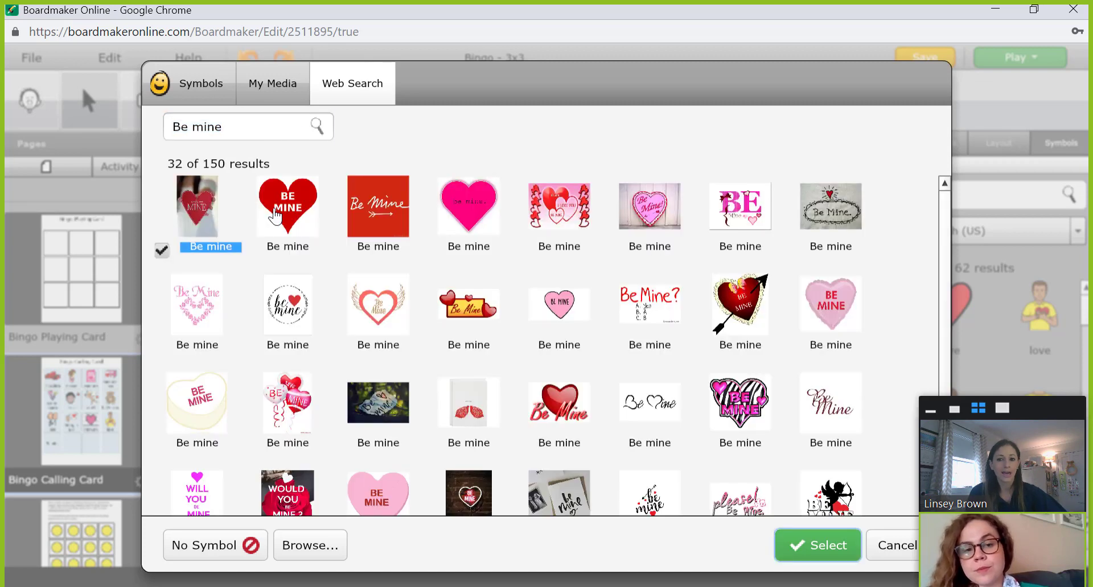
pyautogui.click(291, 229)
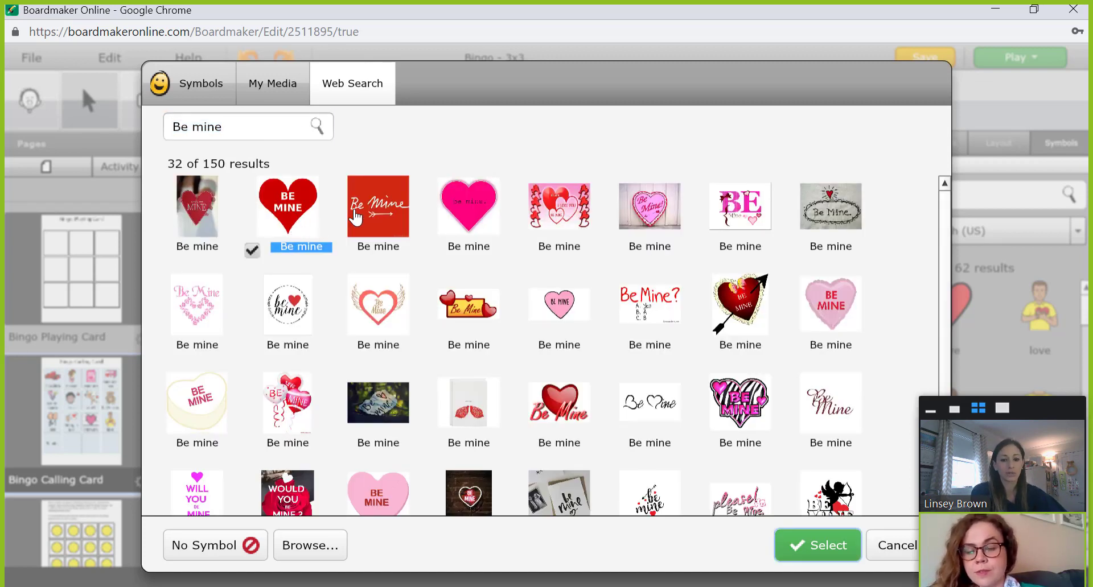
pyautogui.doubleClick(315, 247)
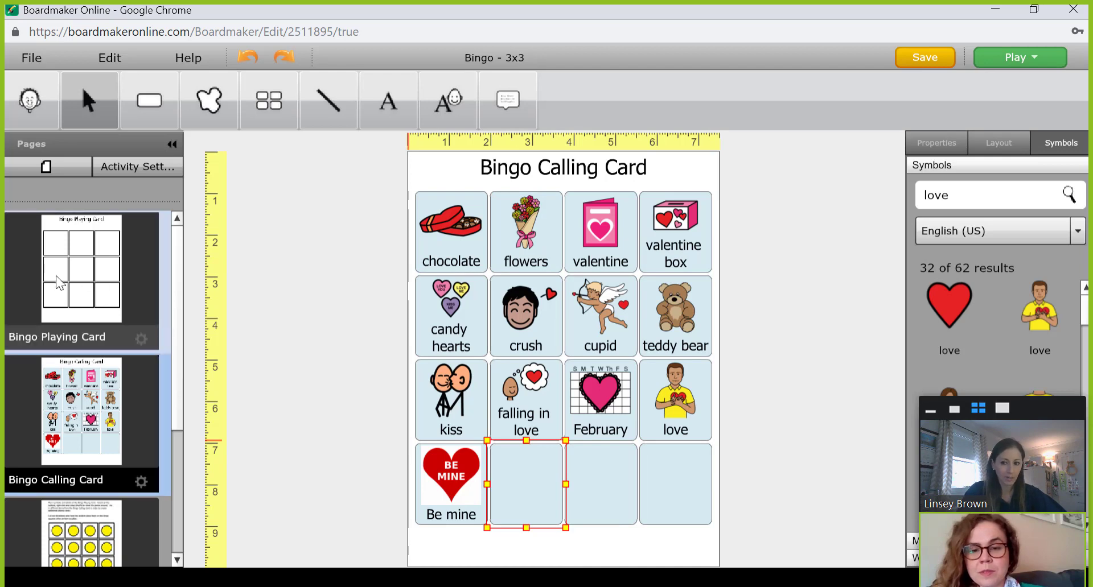
# - Open the Bingo Playing Card page and insert "Valentine's Day" at the start of its title
pyautogui.click(135, 271)
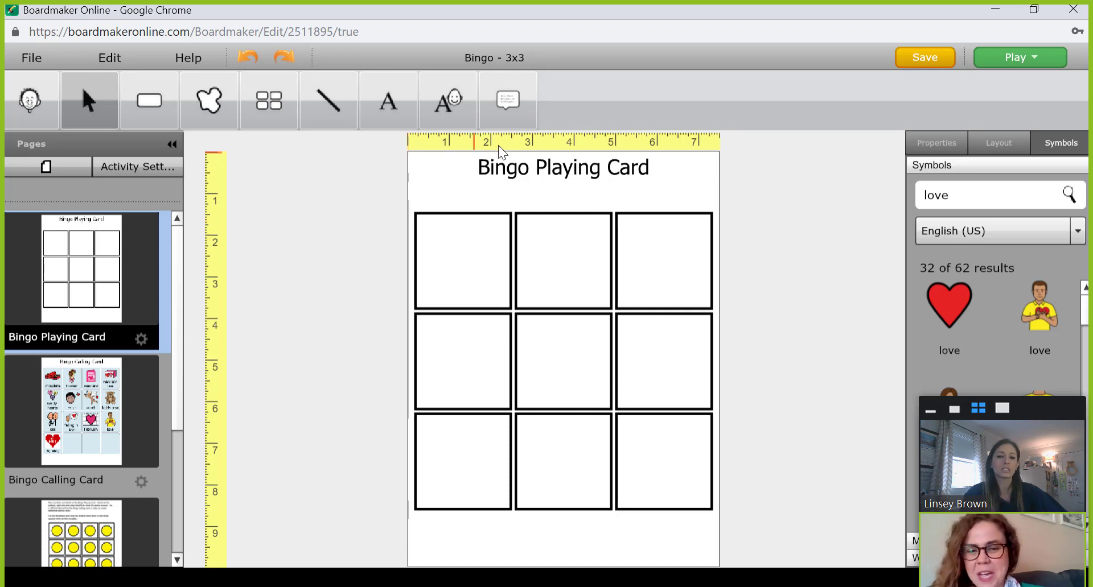
pyautogui.click(495, 174)
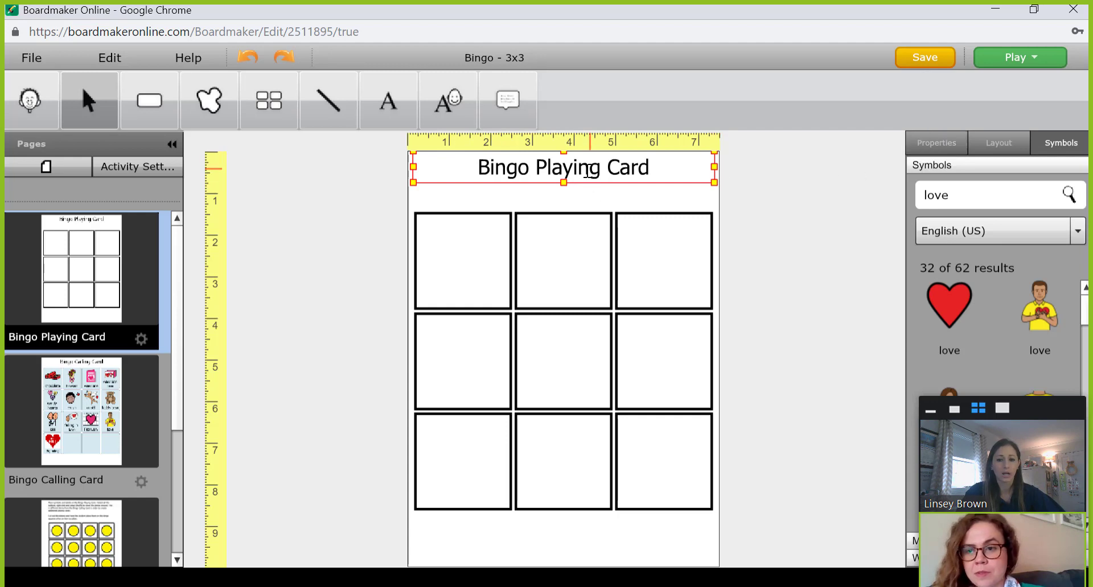
pyautogui.click(471, 172)
pyautogui.click(420, 168)
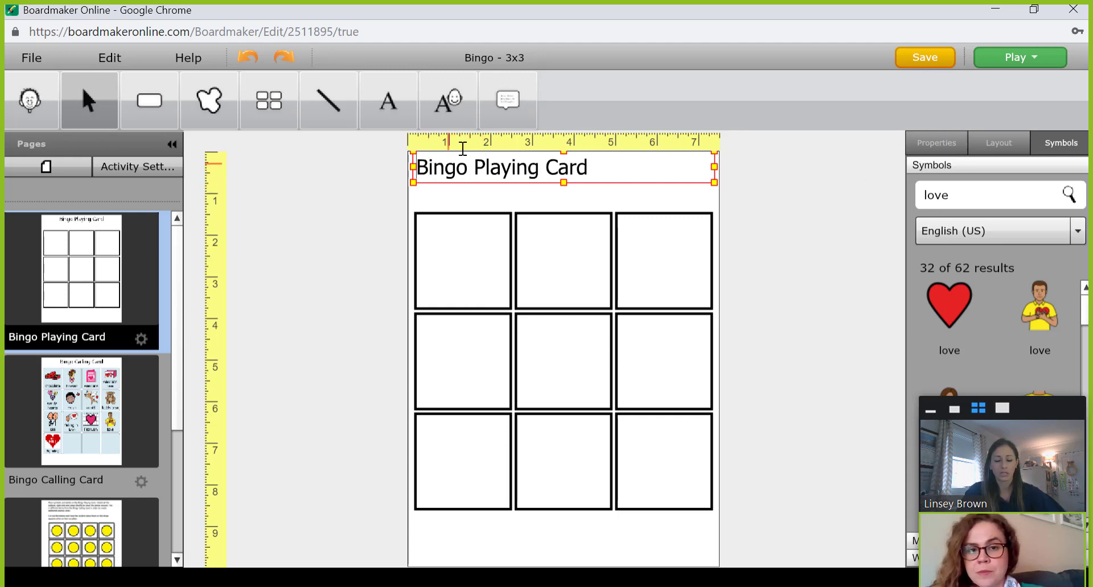
pyautogui.write('Valentin')
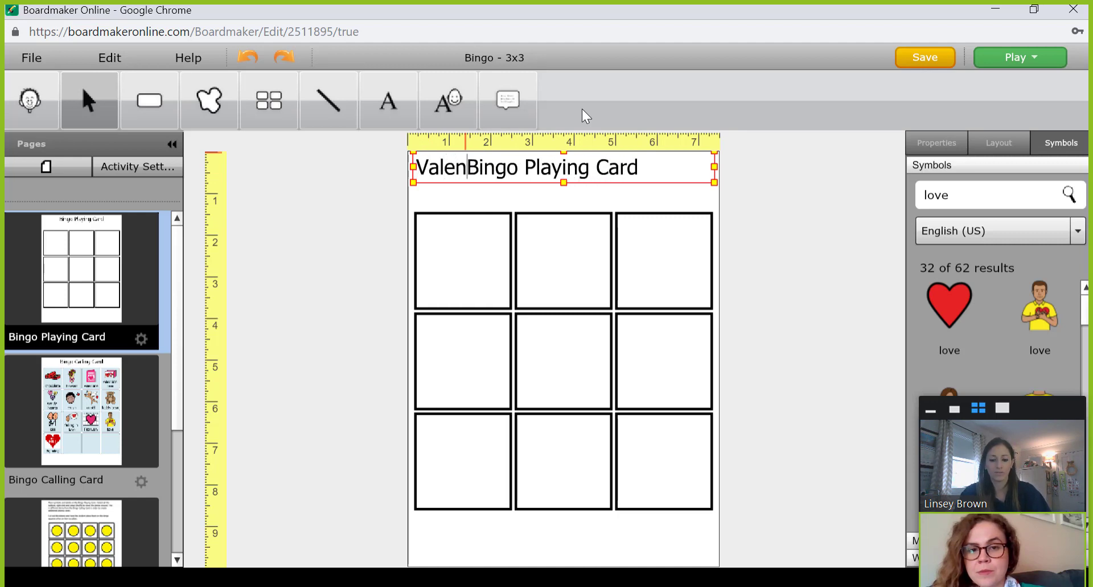
pyautogui.write("e's Day")
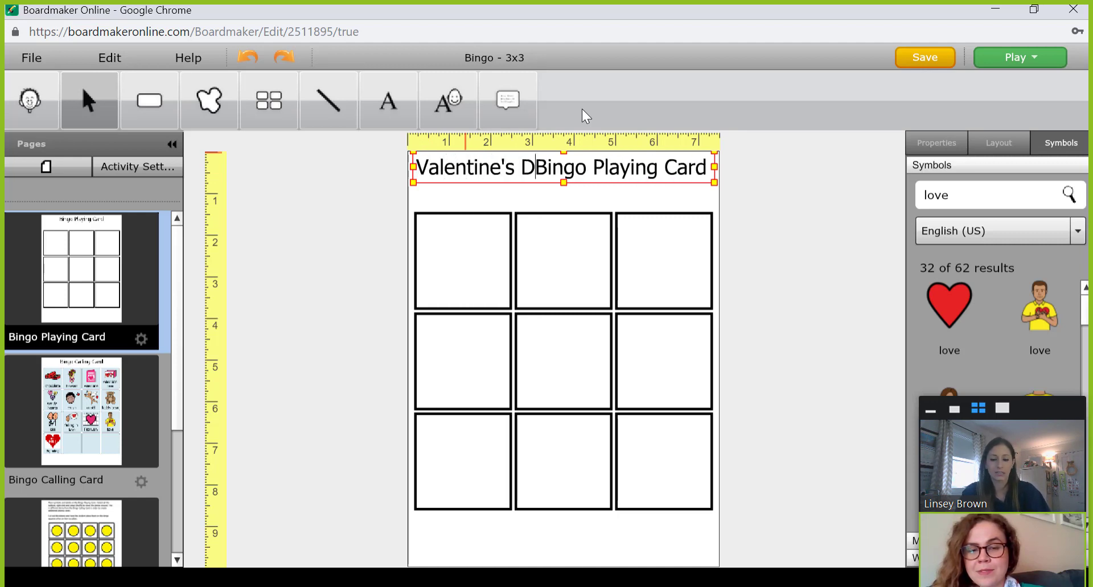
# - Remove "Playing Card" from the page title so it reads "Valentine's Day Bingo"
pyautogui.press('Right')
pyautogui.press('Right')
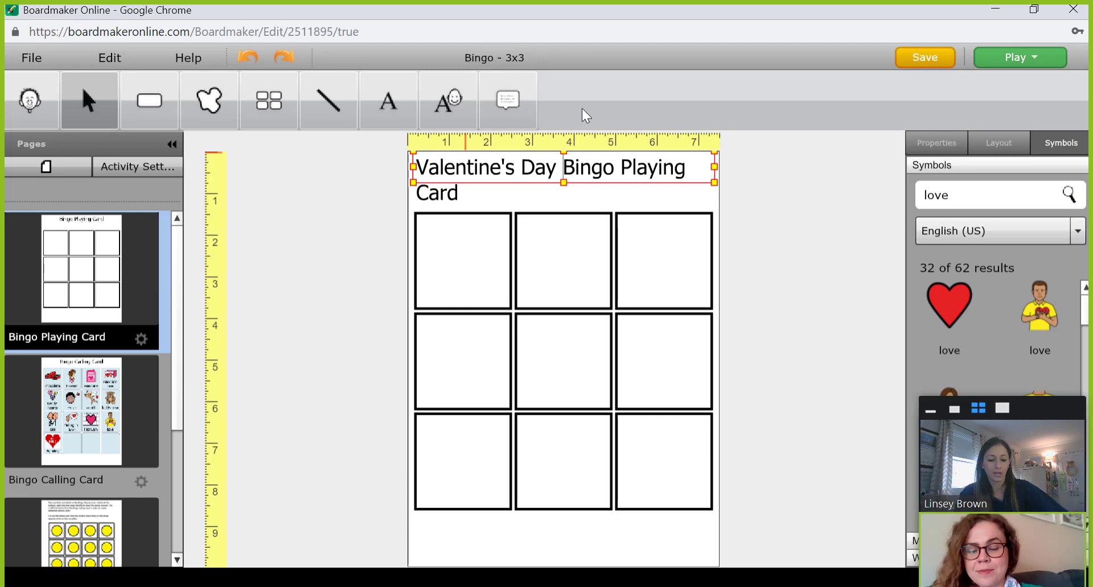
pyautogui.press('Right')
pyautogui.press('Right')
pyautogui.press('Right')
pyautogui.press('Delete')
pyautogui.press('Delete')
pyautogui.press('Delete')
pyautogui.press('Delete')
pyautogui.press('Delete')
pyautogui.press('Delete')
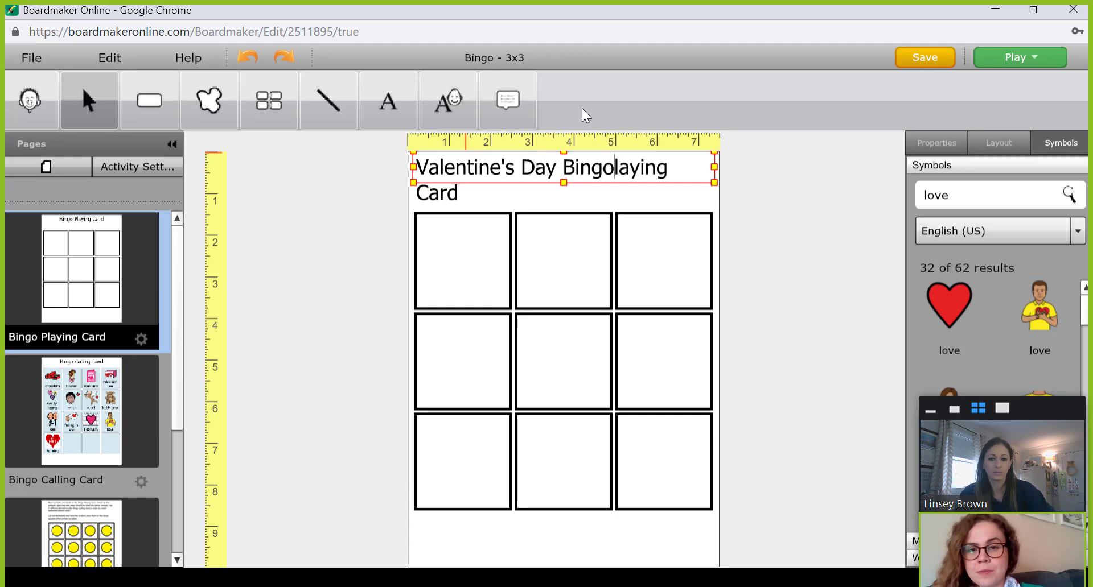
pyautogui.press('Delete')
pyautogui.press('Delete')
pyautogui.press('Delete')
pyautogui.press('Delete')
pyautogui.press('Delete')
pyautogui.press('Delete')
pyautogui.press('Delete')
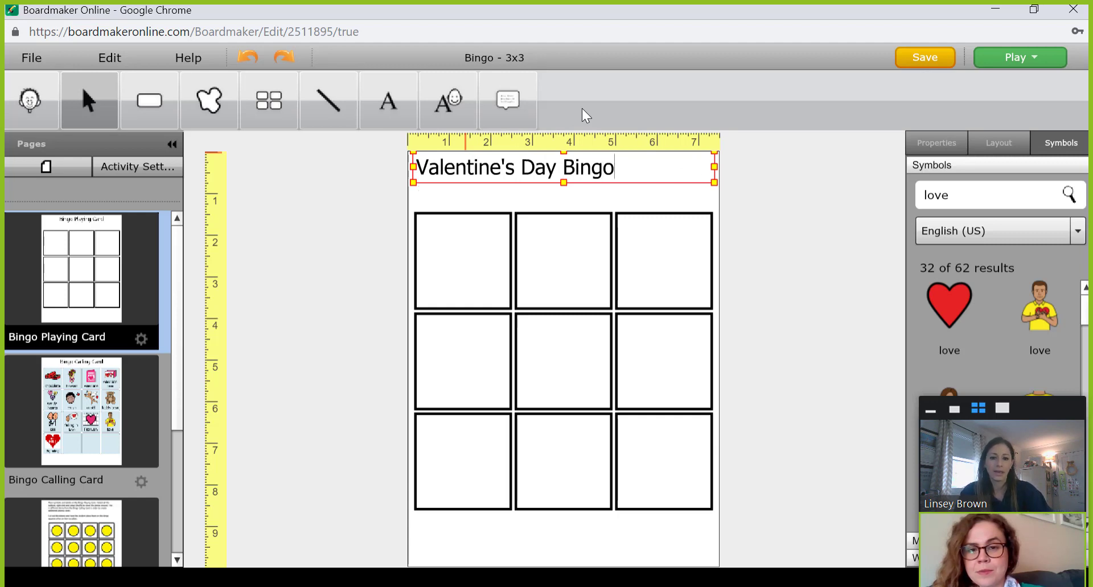
pyautogui.click(601, 201)
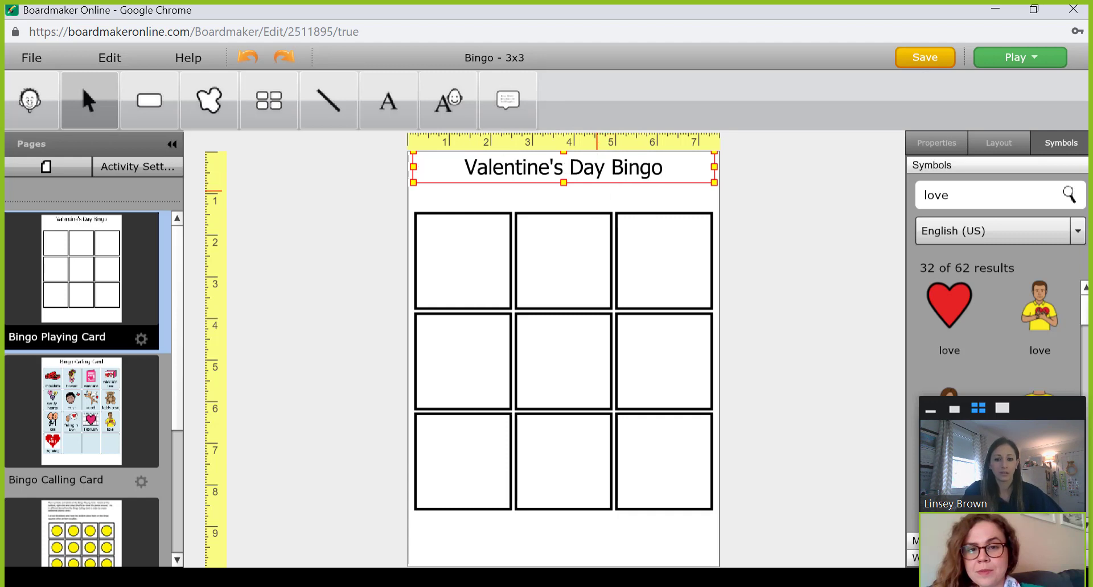
# - Set the playing card title's font to Homemade Apple and its text color to the standard red
pyautogui.click(599, 169)
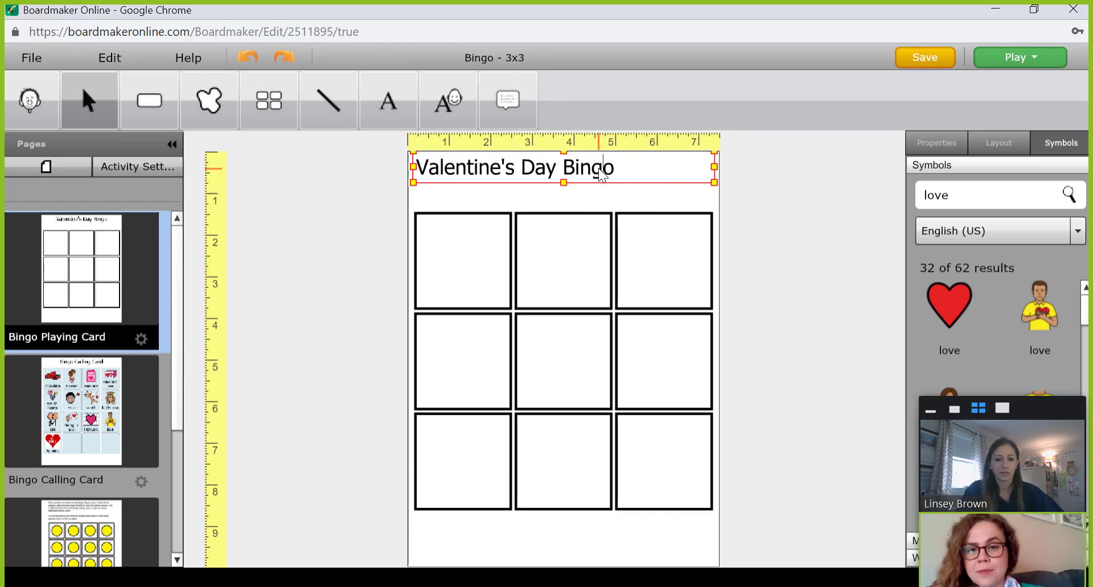
pyautogui.click(624, 190)
pyautogui.click(949, 139)
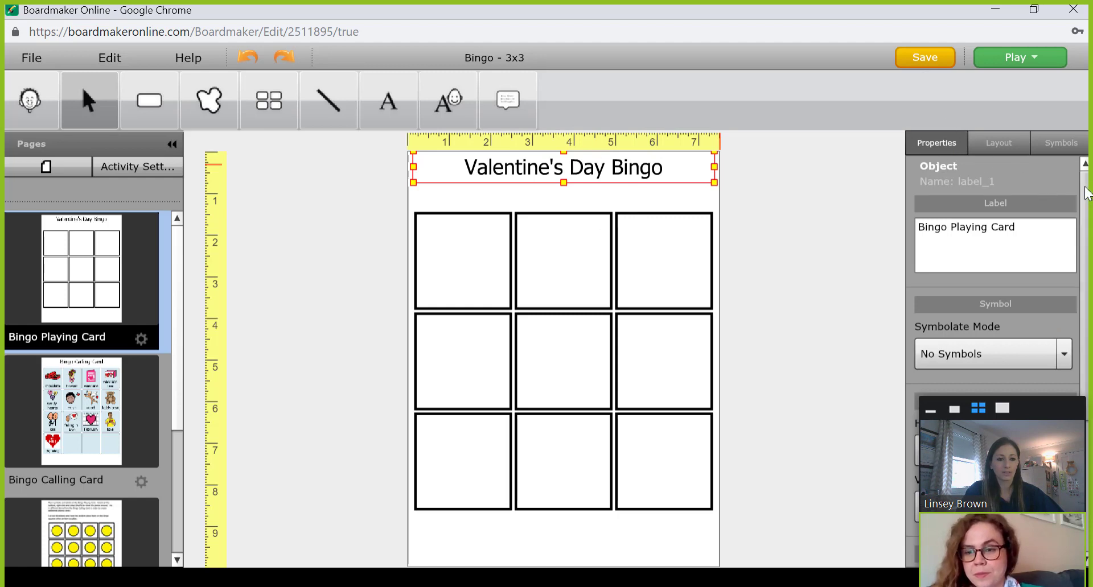
pyautogui.scroll(-2, 1086, 282)
pyautogui.scroll(-2, 1084, 283)
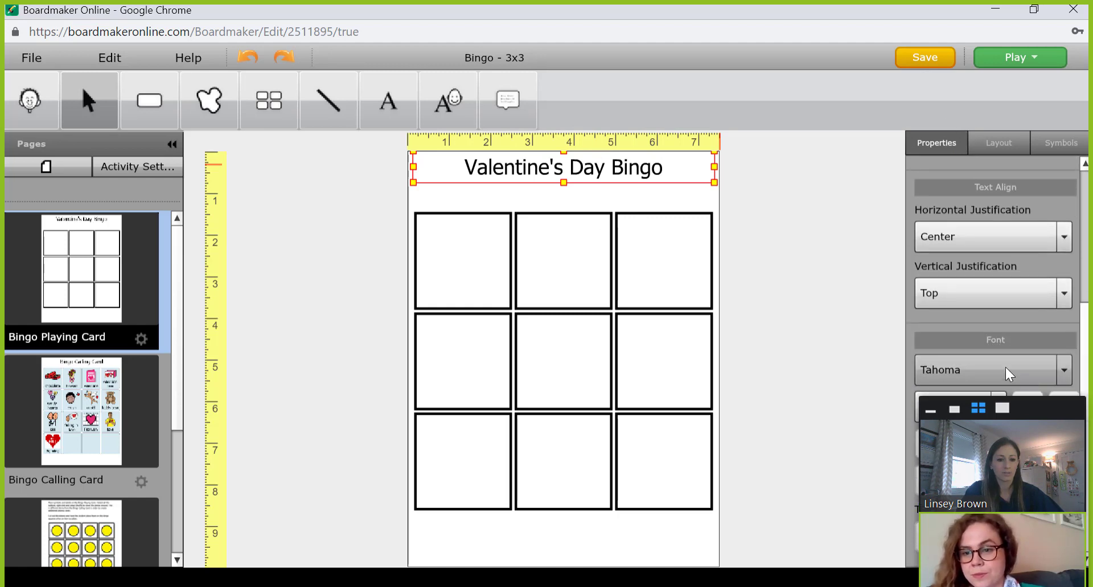
pyautogui.click(1069, 369)
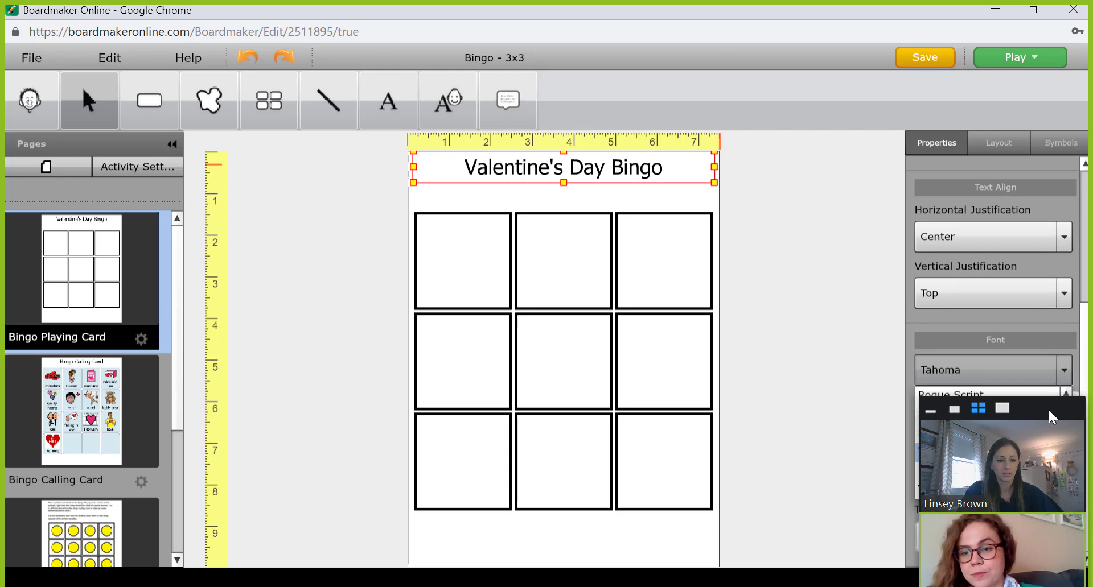
pyautogui.moveTo(1047, 408); pyautogui.dragTo(1048, 19)
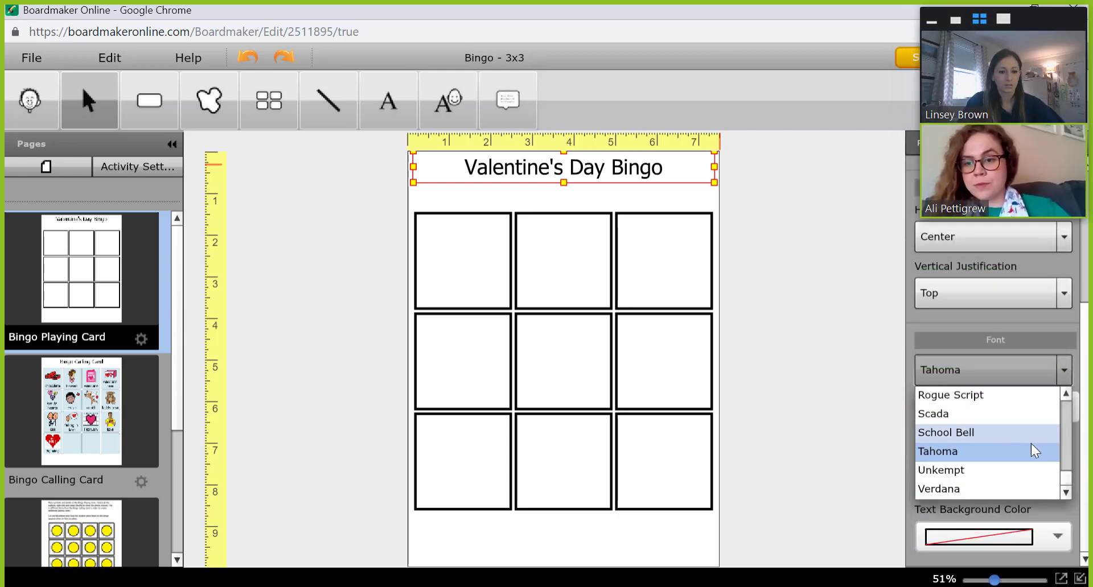
pyautogui.scroll(1, 1032, 443)
pyautogui.scroll(1, 1039, 444)
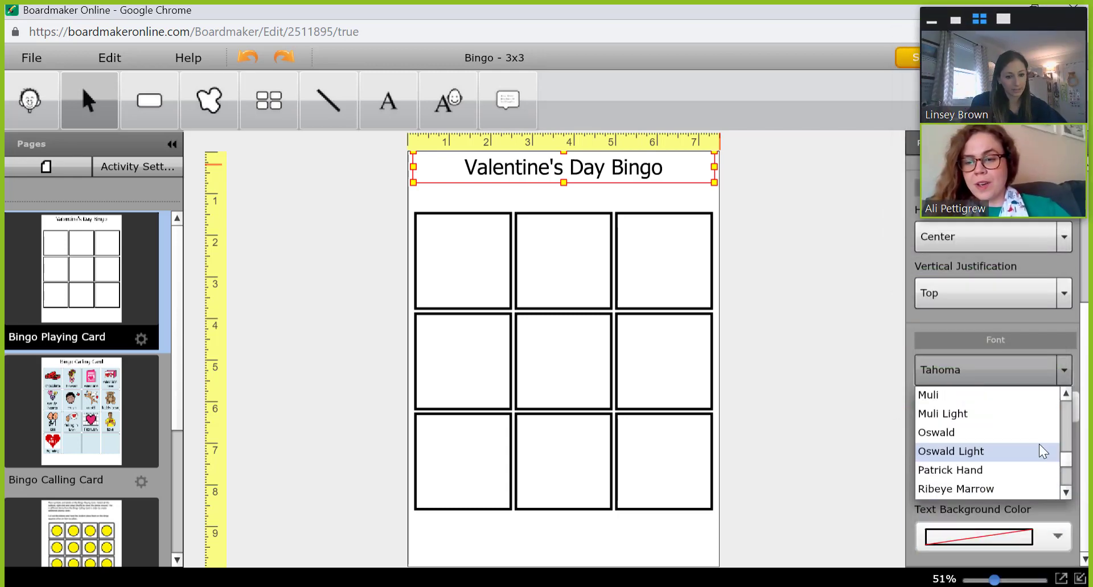
pyautogui.scroll(1, 1039, 445)
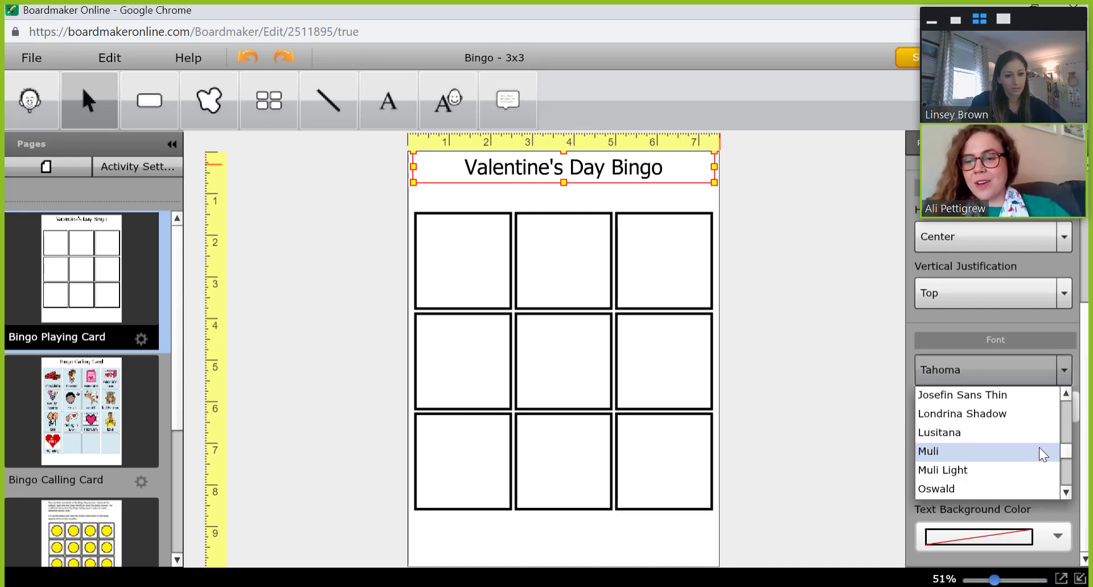
pyautogui.scroll(1, 1039, 447)
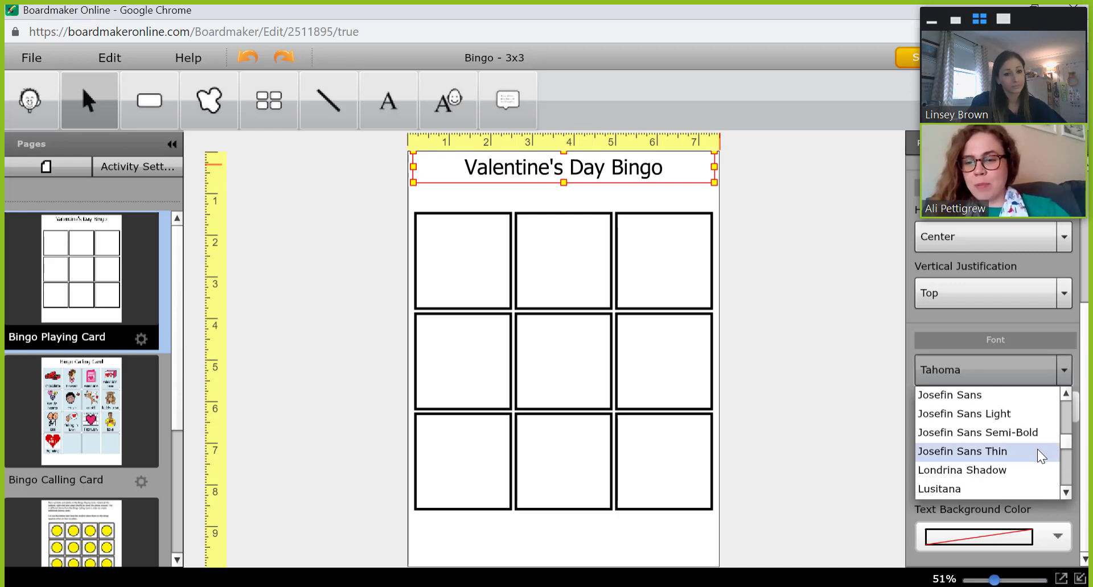
pyautogui.scroll(2, 1037, 449)
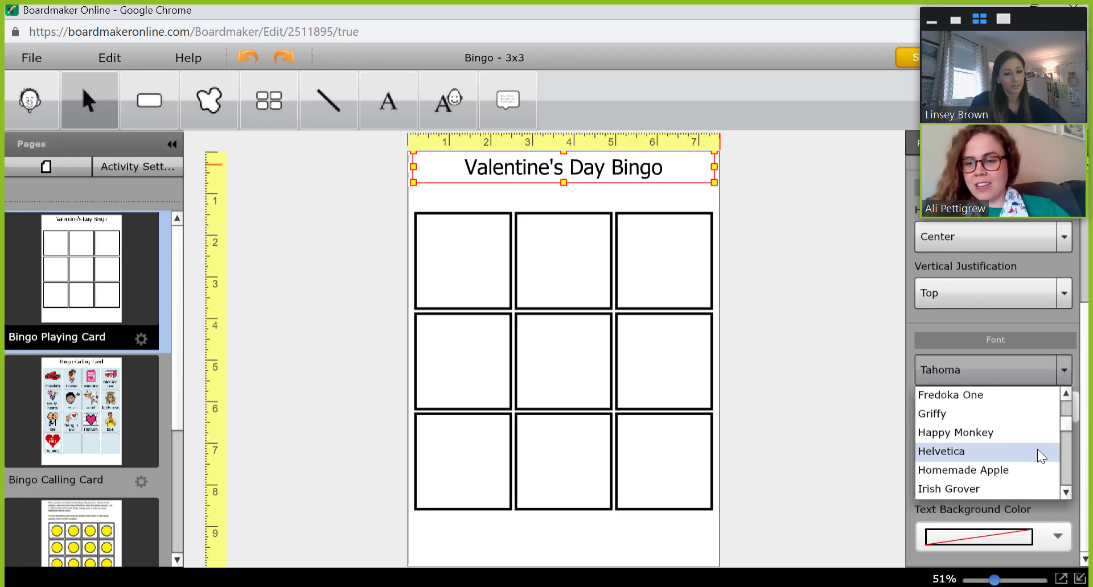
pyautogui.scroll(2, 1037, 449)
pyautogui.scroll(-1, 1037, 449)
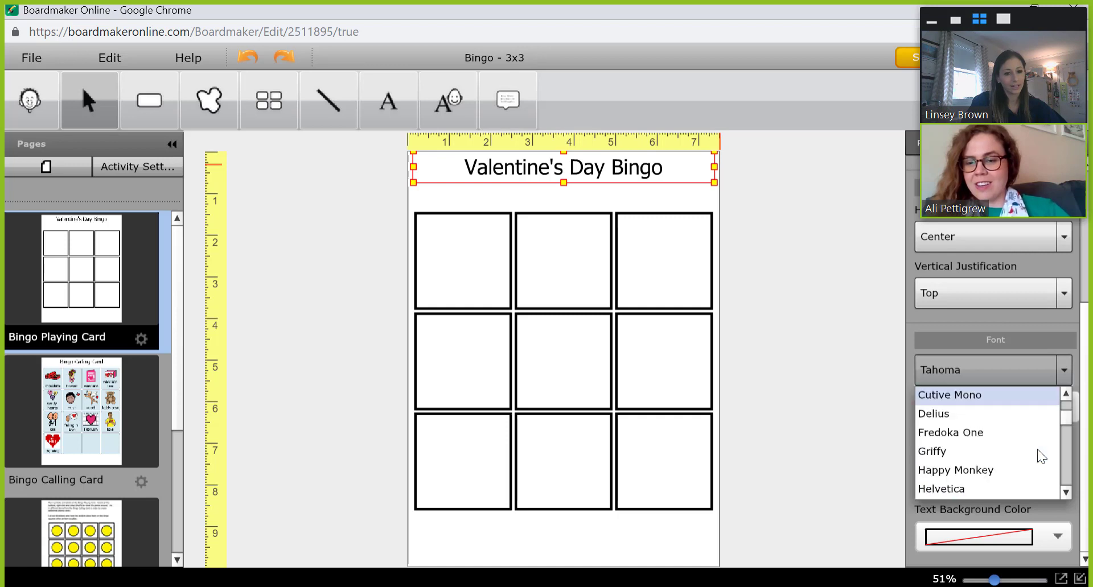
pyautogui.scroll(-1, 1037, 452)
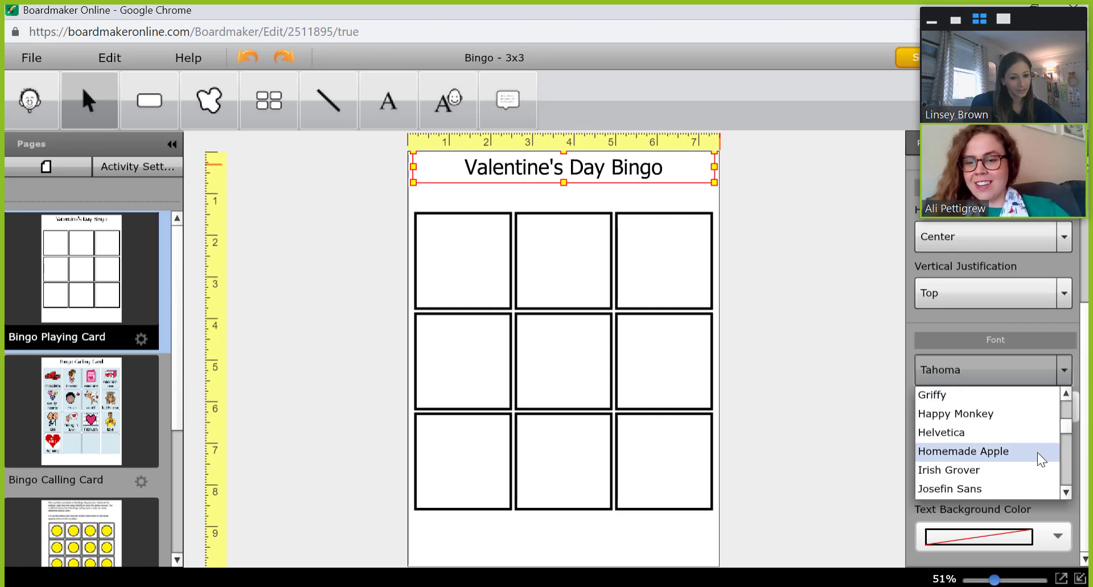
pyautogui.click(1037, 453)
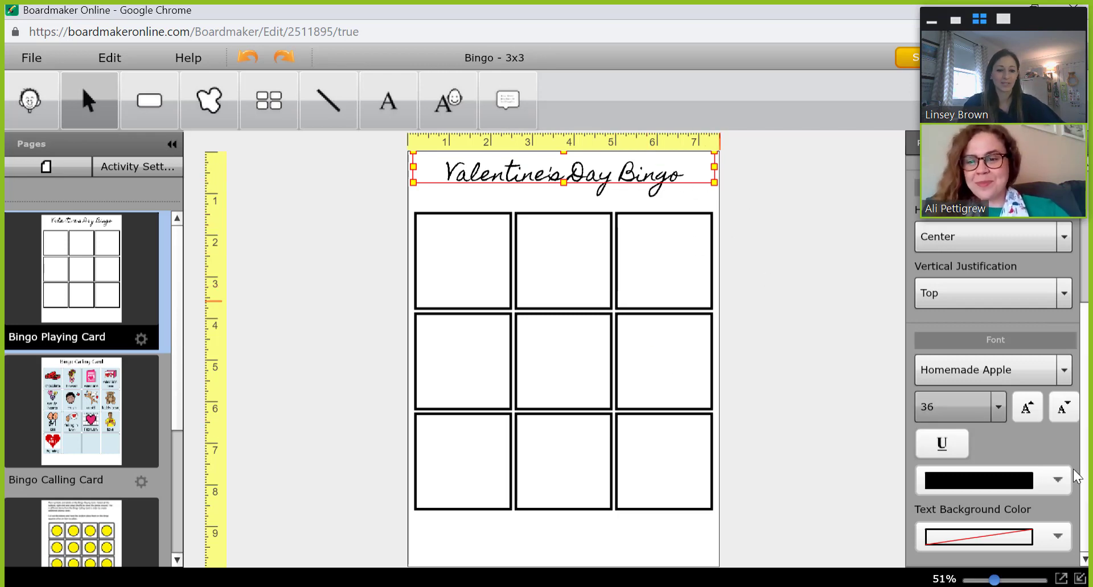
pyautogui.click(1059, 485)
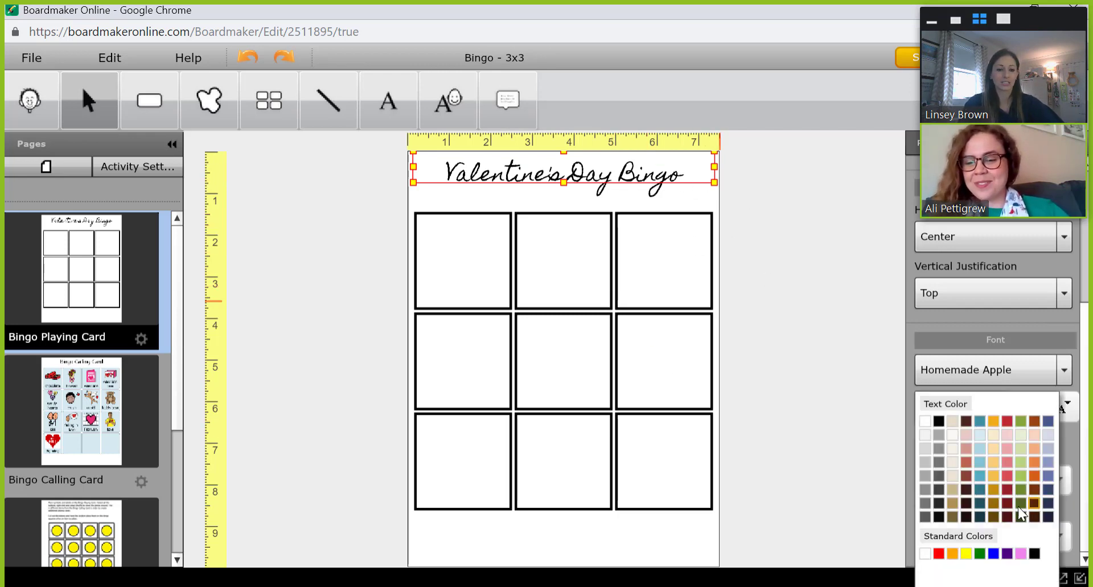
pyautogui.click(938, 553)
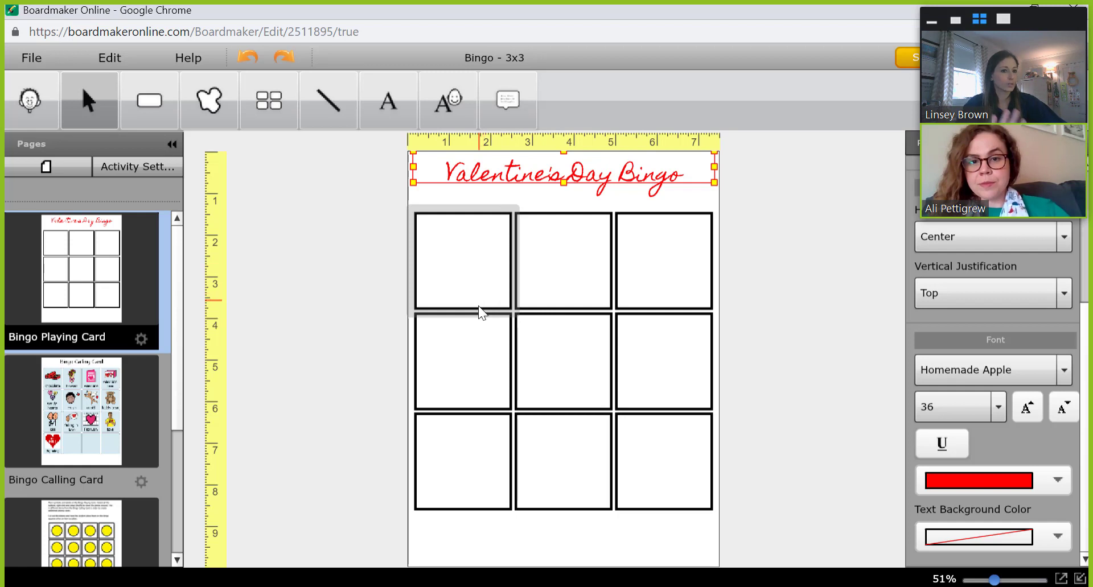
# - Label the first row's first square "Chocolate" and assign it the Valentine's Day chocolate box symbol from a "valentine" symbol search
pyautogui.click(466, 276)
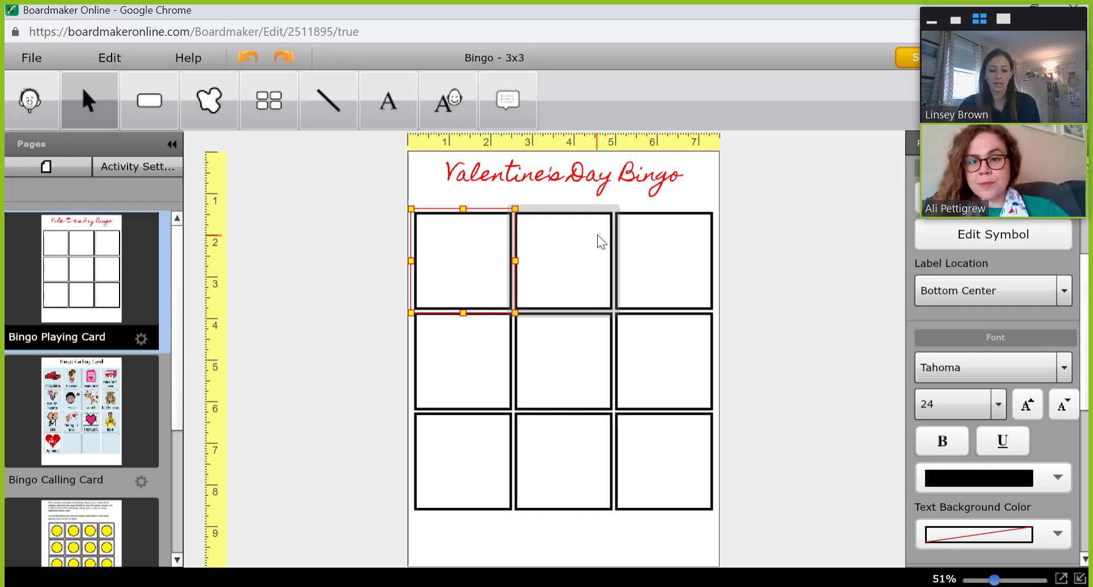
pyautogui.write('Chocolate')
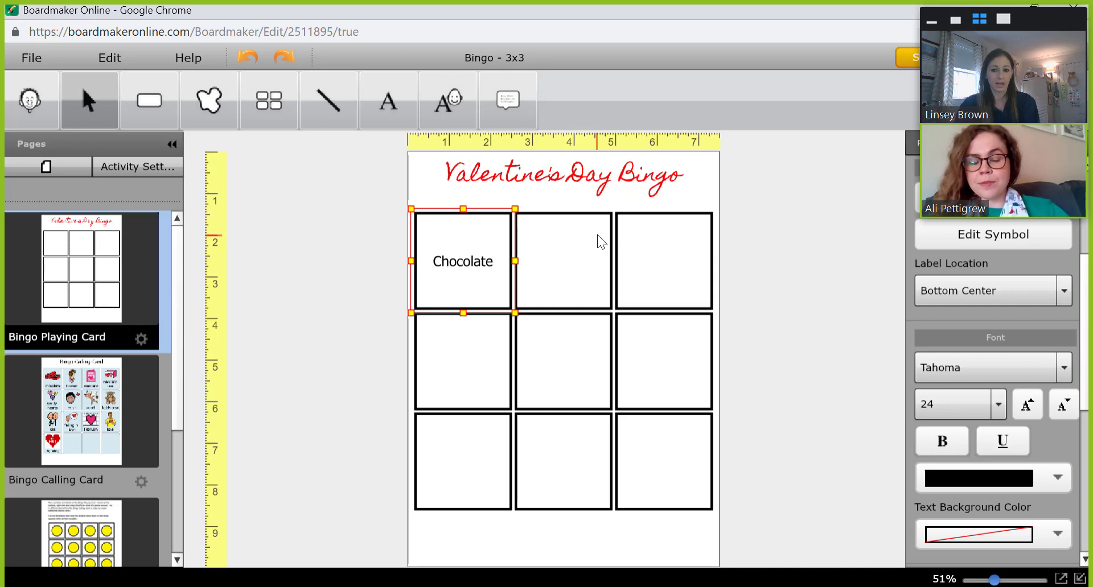
pyautogui.press('Return')
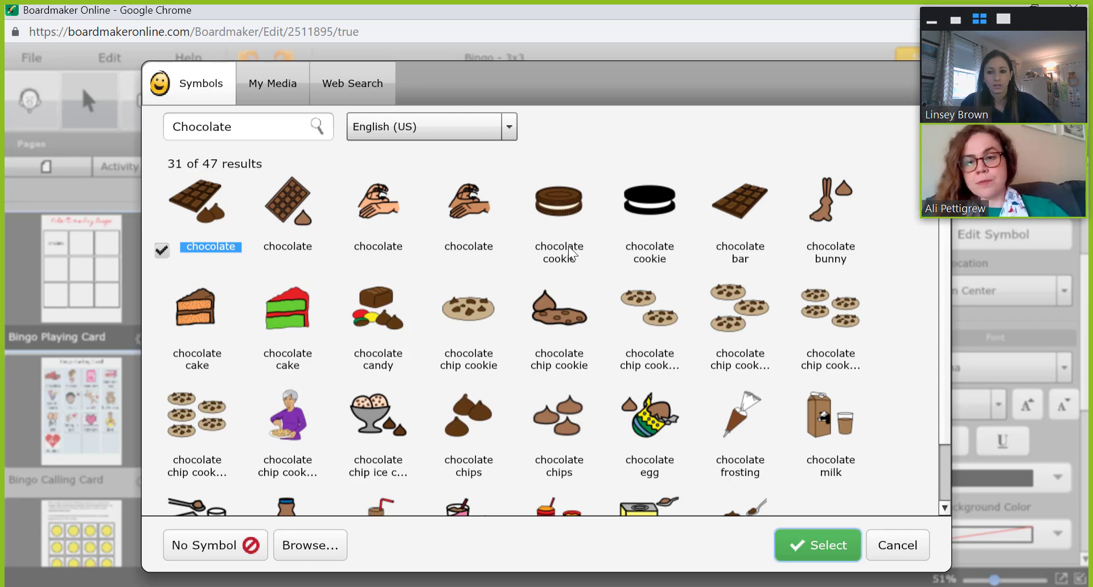
pyautogui.doubleClick(205, 133)
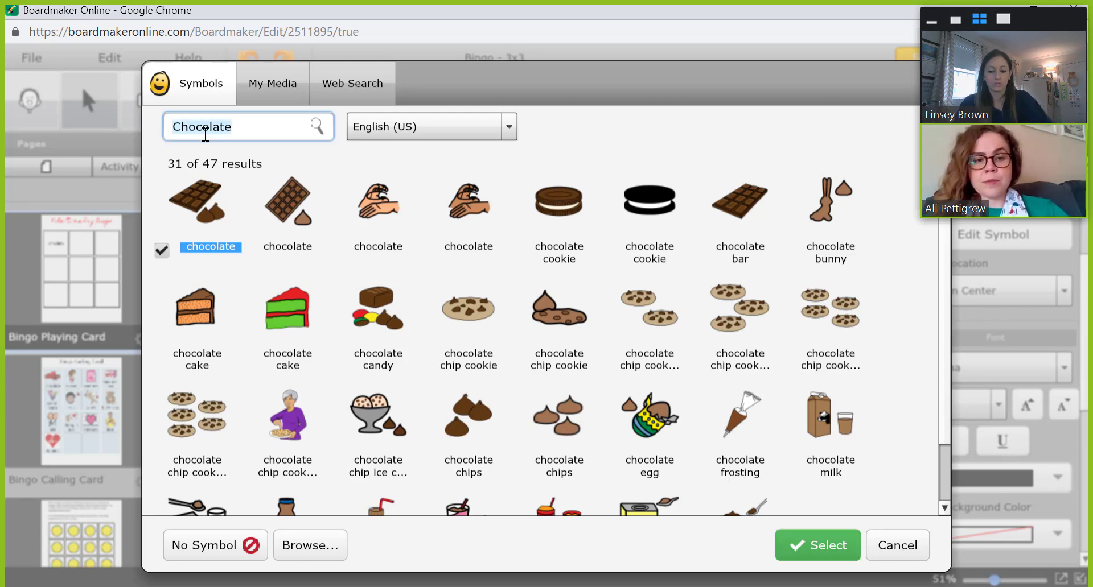
pyautogui.write('vale')
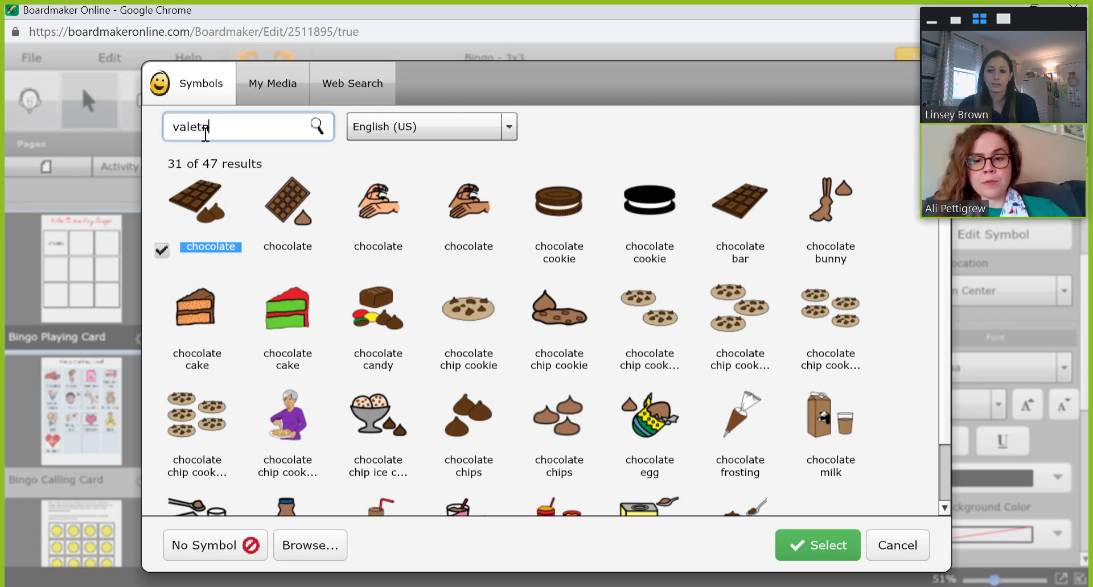
pyautogui.write('ntine')
pyautogui.press('Return')
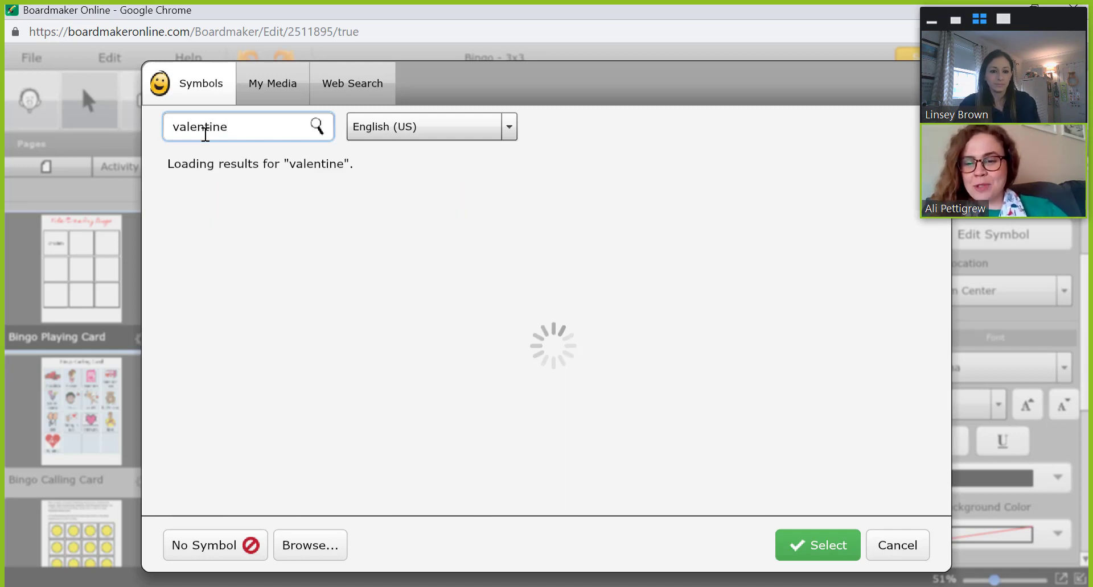
pyautogui.scroll(-2, 477, 274)
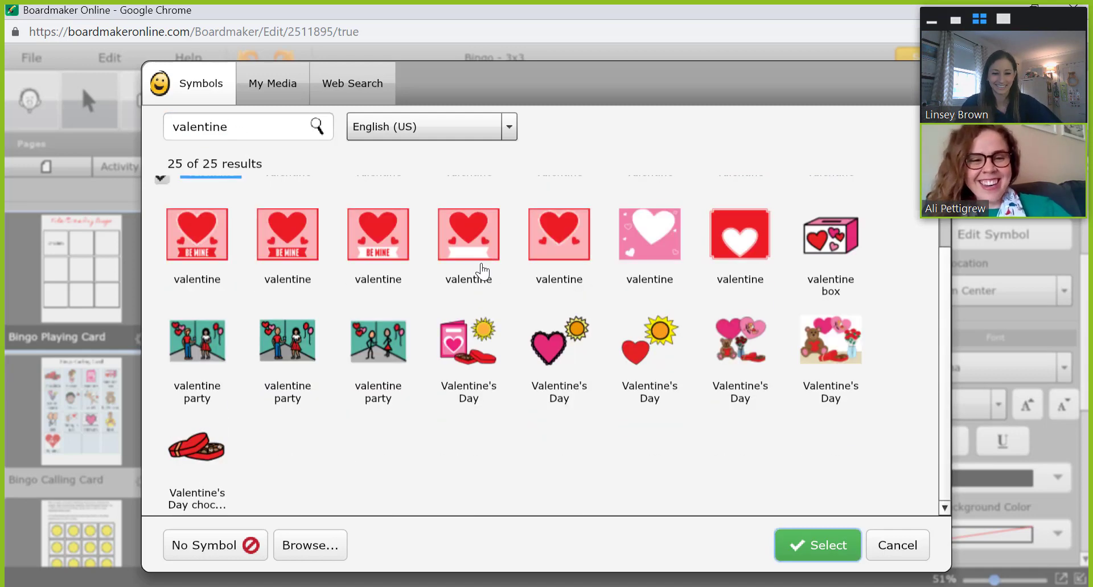
pyautogui.click(221, 441)
pyautogui.click(791, 550)
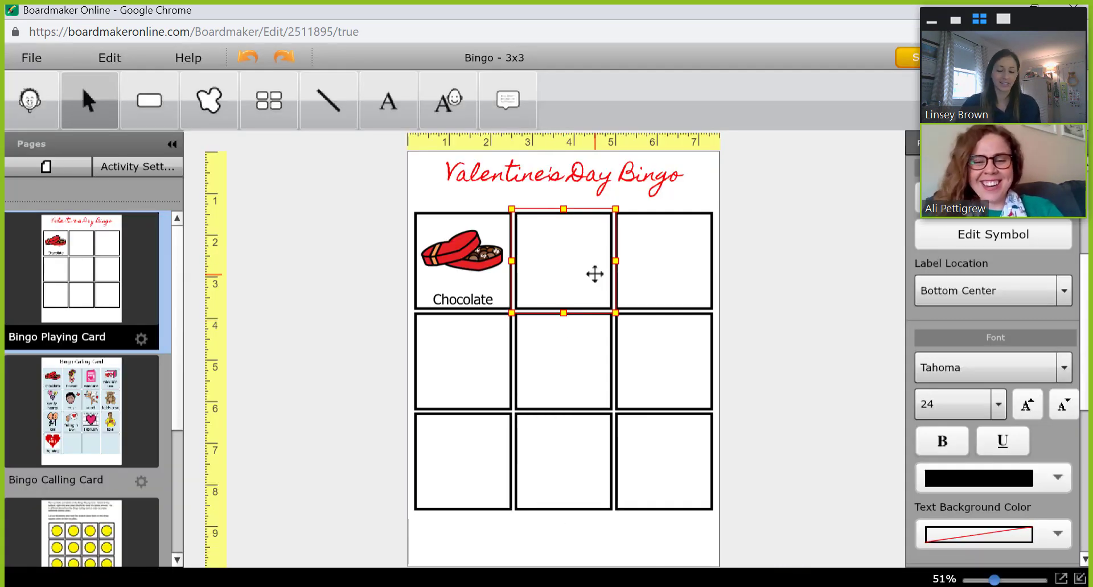
# - Label the first row's second square "flowers" and assign it the wrapped bouquet symbol with the pink bow
pyautogui.write('floewrs')
pyautogui.press('BackSpace')
pyautogui.press('BackSpace')
pyautogui.press('BackSpace')
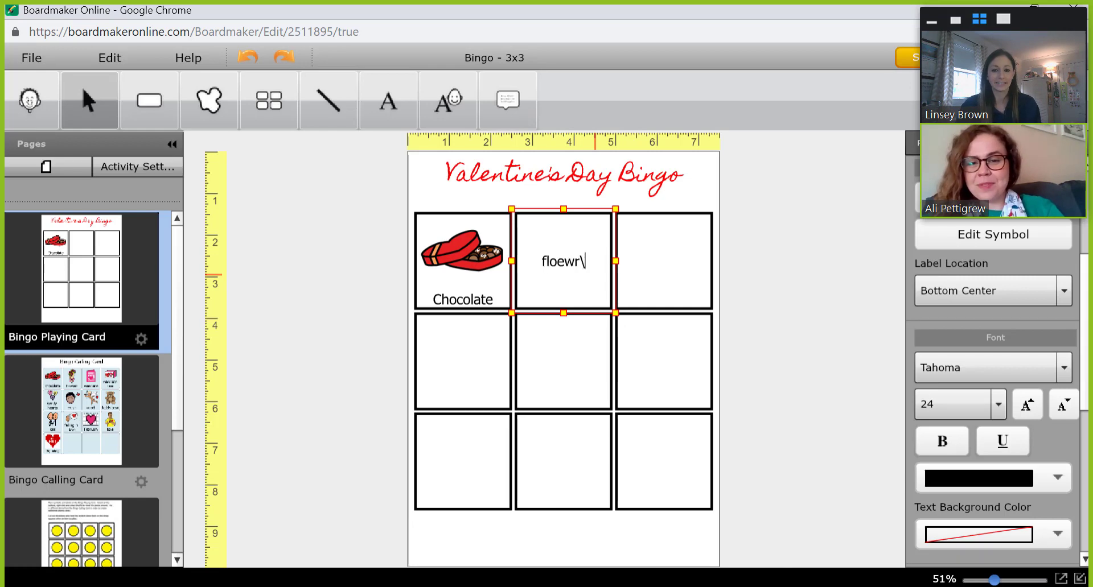
pyautogui.press('BackSpace')
pyautogui.write('wers')
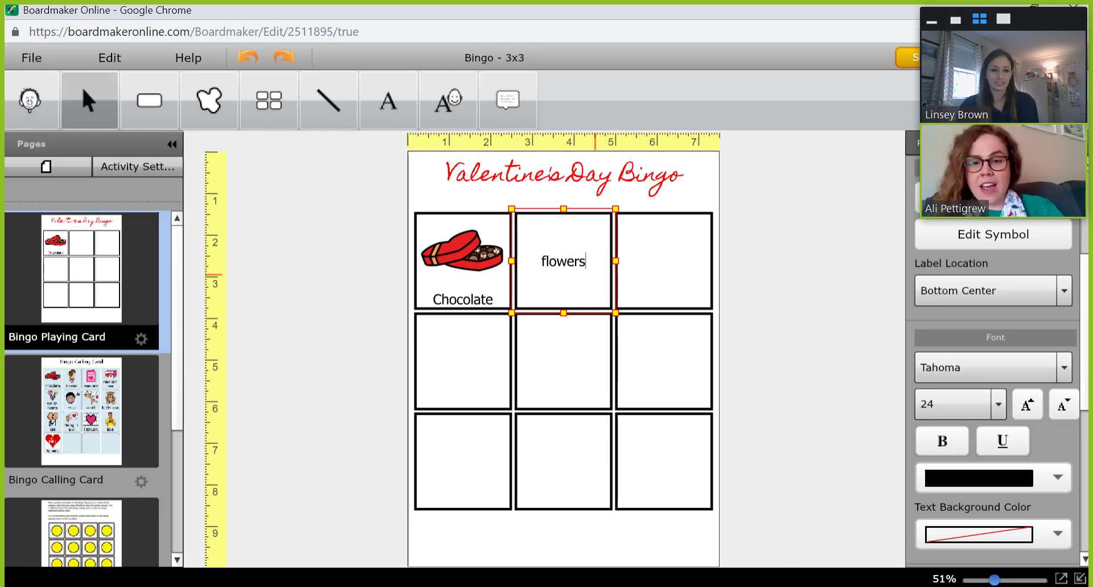
pyautogui.press('Return')
pyautogui.click(571, 220)
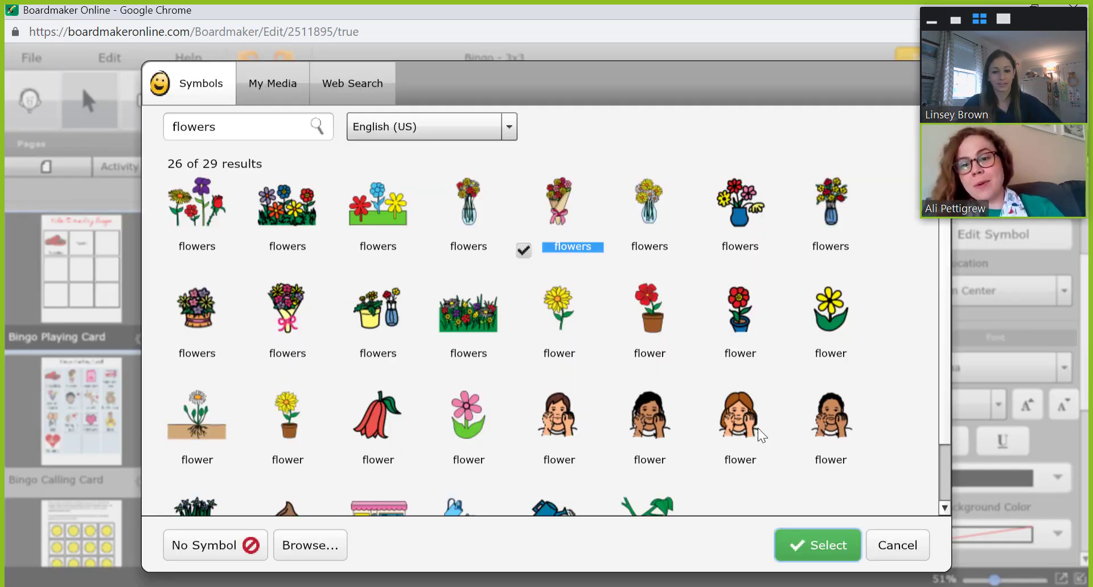
pyautogui.click(799, 546)
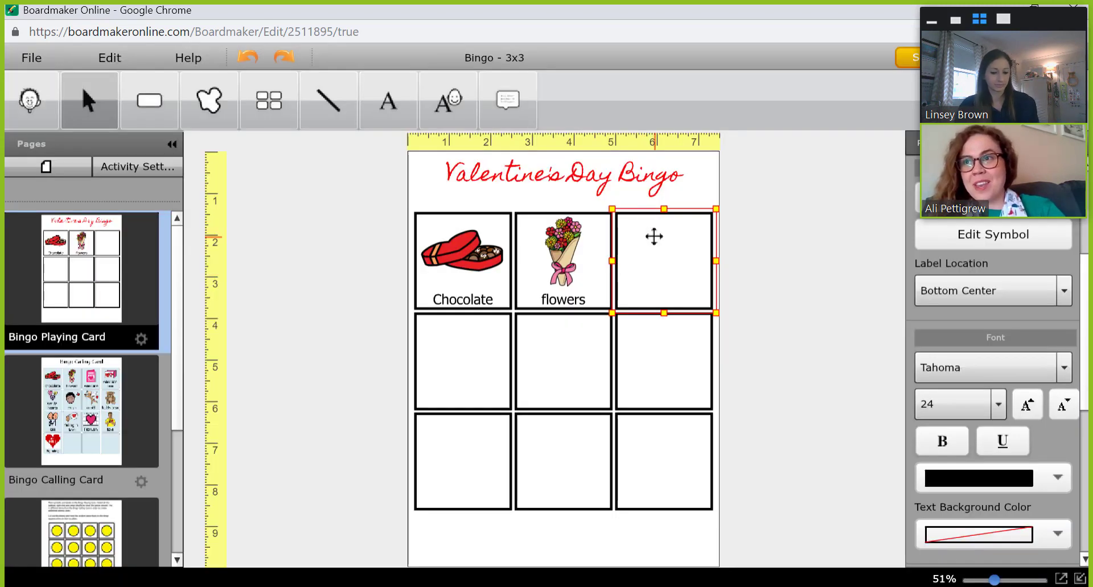
# - Label the next two squares "valentine" and "valentine box", assigning the pink heart card and the heart-decorated box symbols
pyautogui.write('valentine')
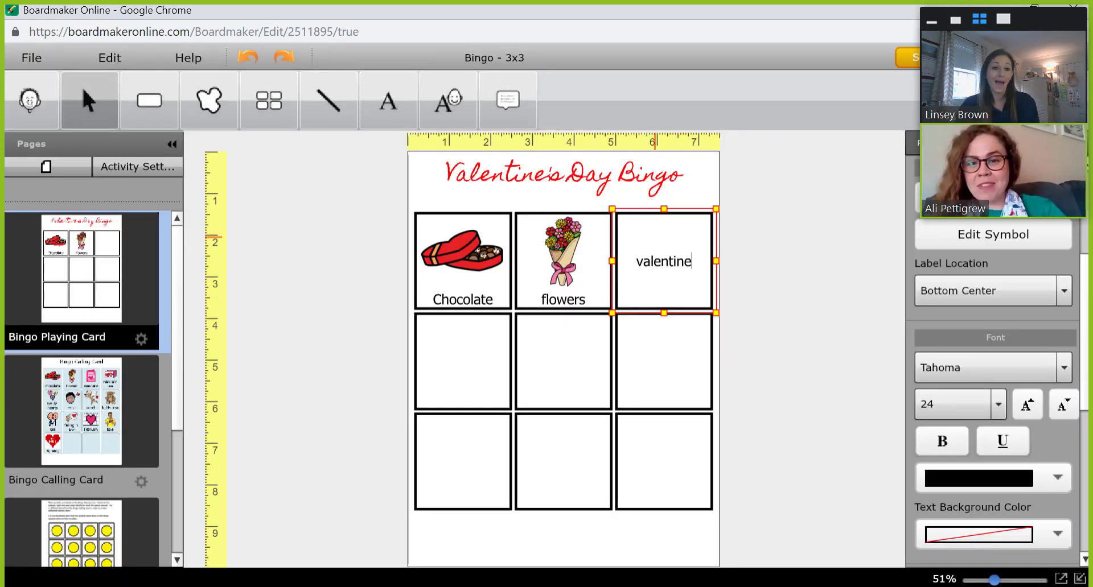
pyautogui.press('Return')
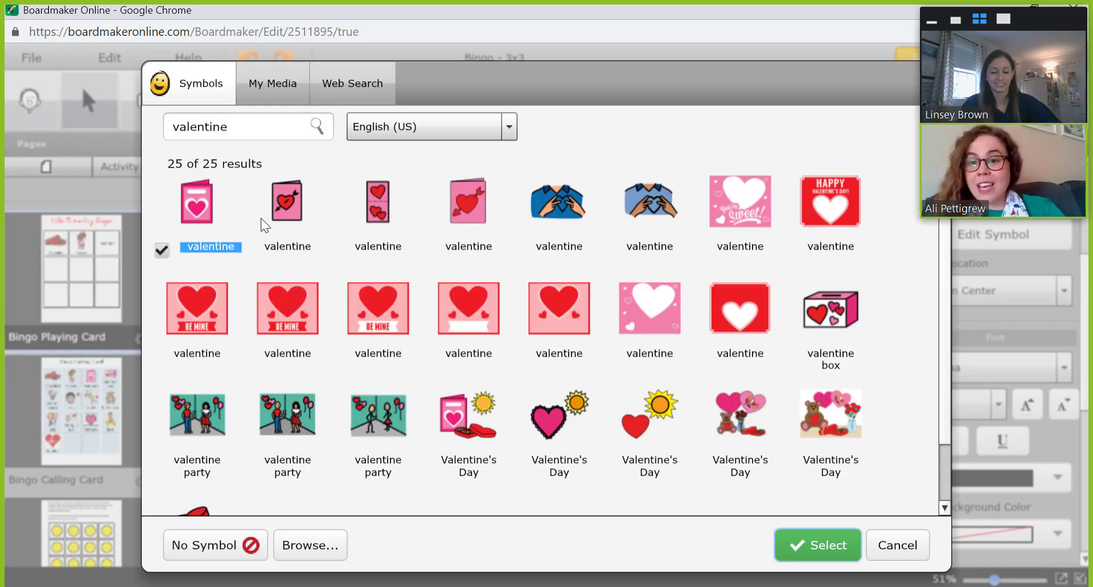
pyautogui.press('Return')
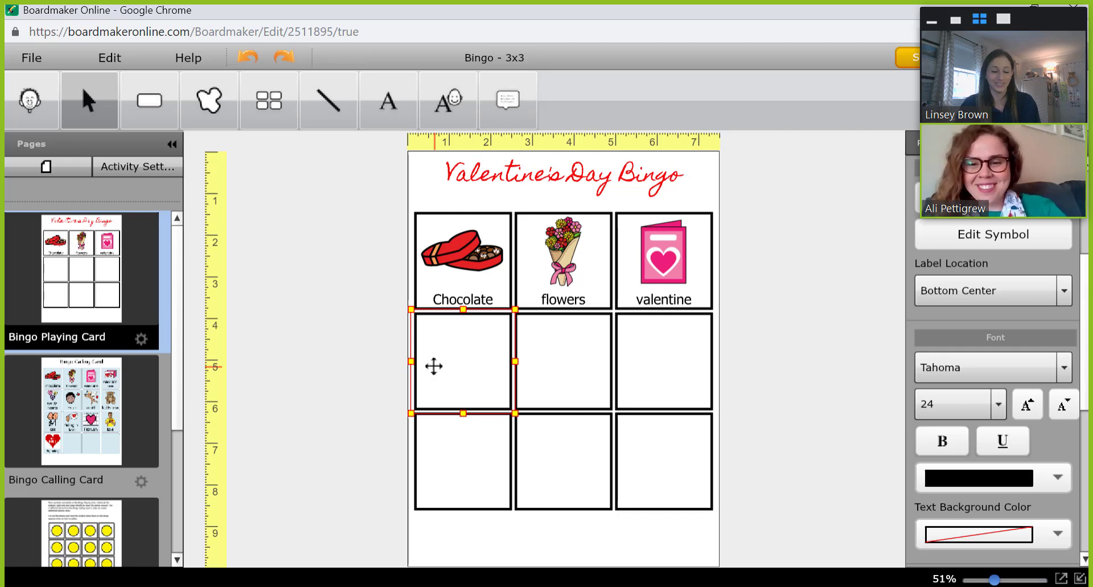
pyautogui.write('valentin')
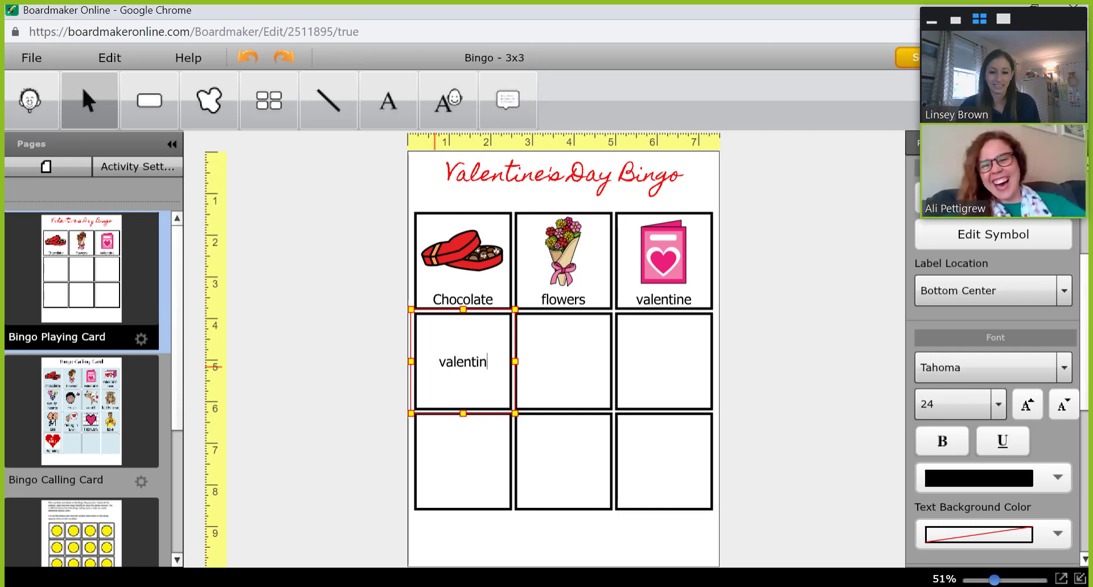
pyautogui.write('e box')
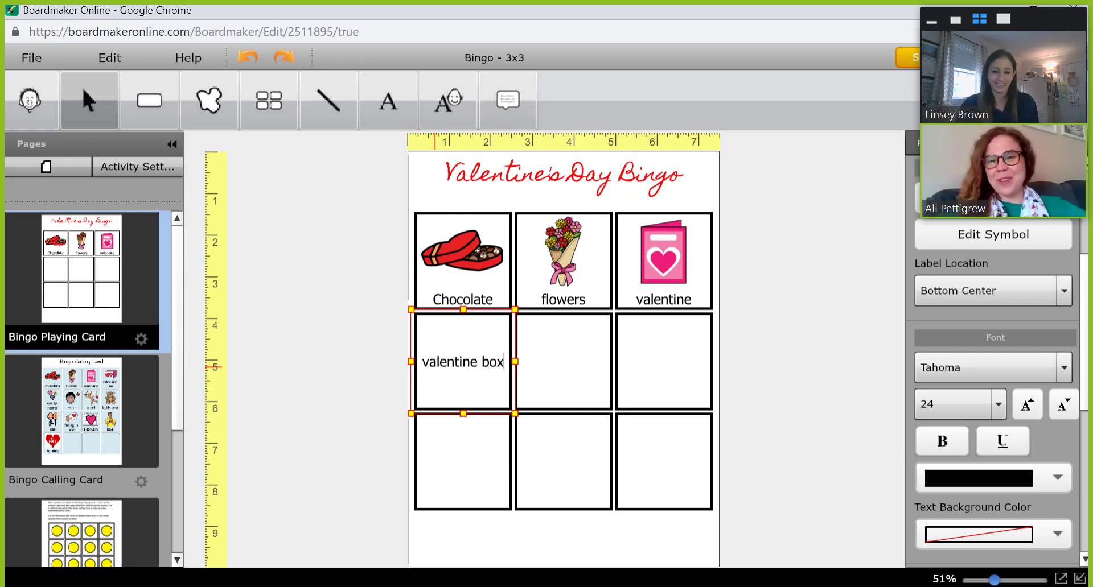
pyautogui.press('Return')
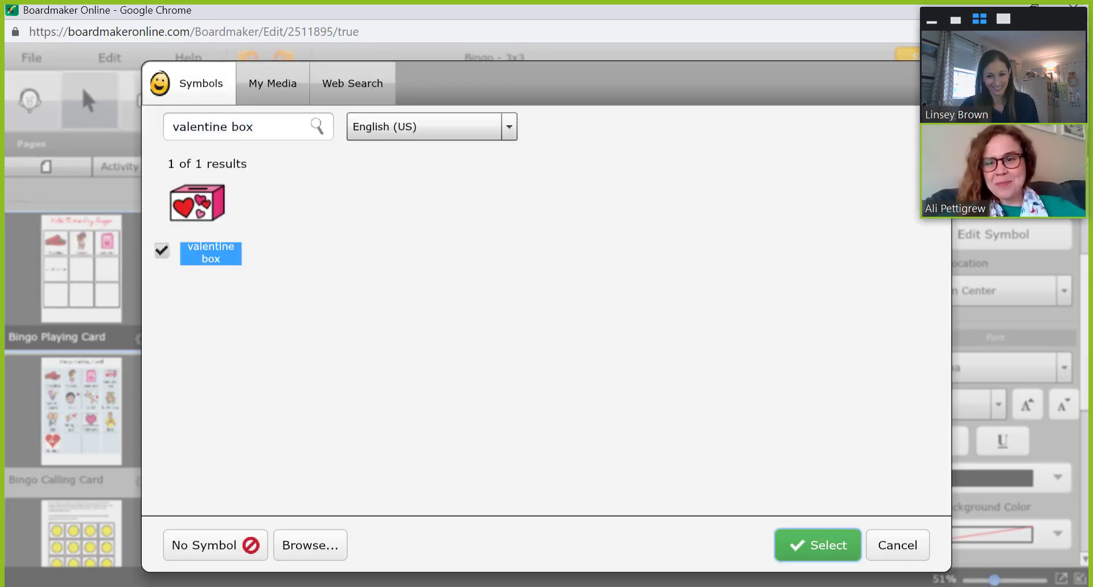
pyautogui.press('Return')
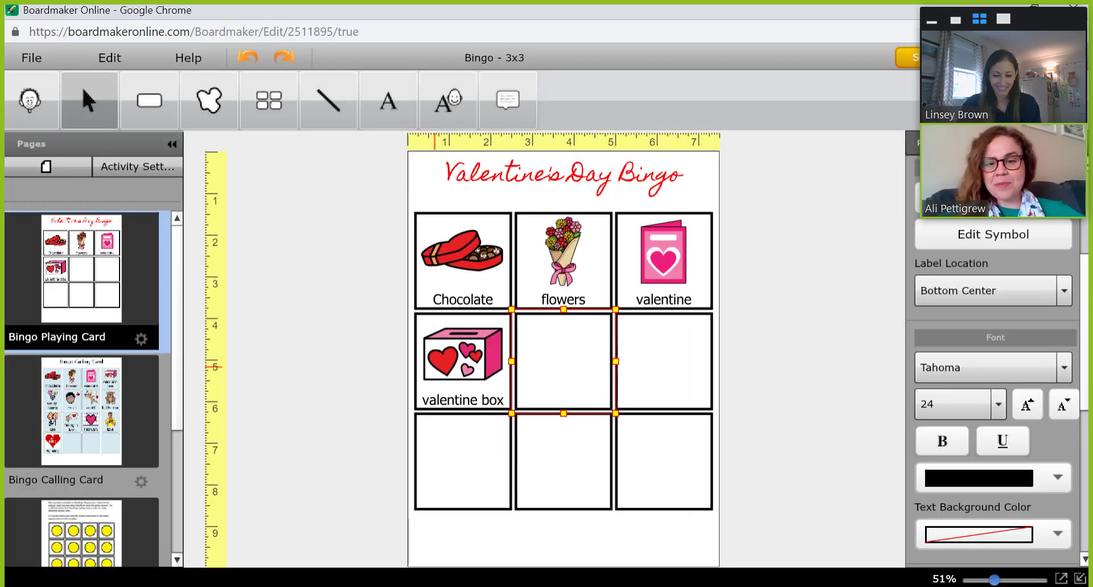
# - Label the second row's middle square "candy hearts" and assign it the symbol of three hearts with messages
pyautogui.write('candy hearts')
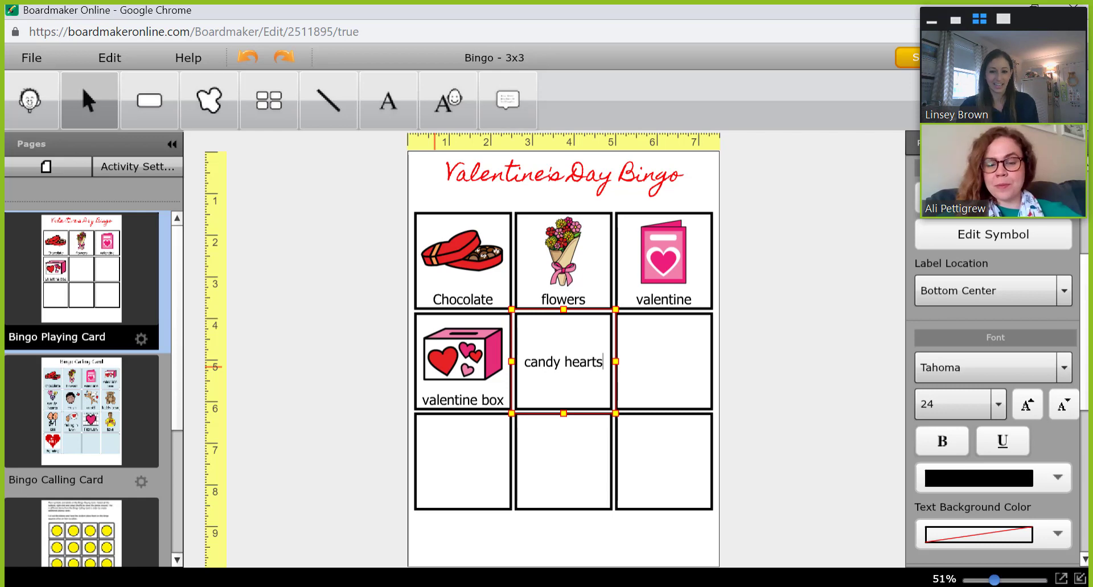
pyautogui.press('Return')
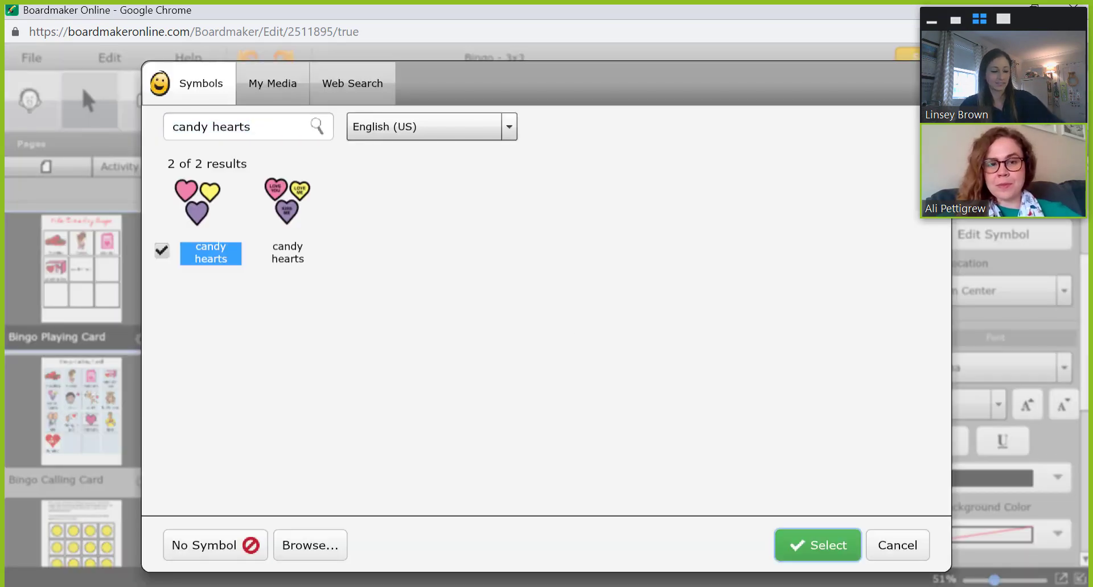
pyautogui.click(295, 253)
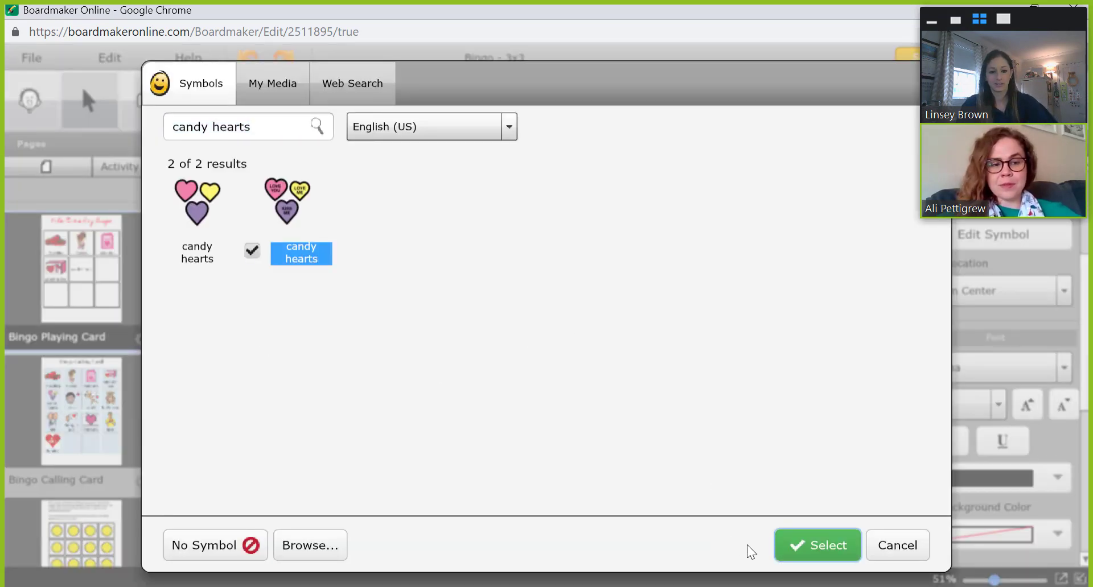
pyautogui.click(815, 542)
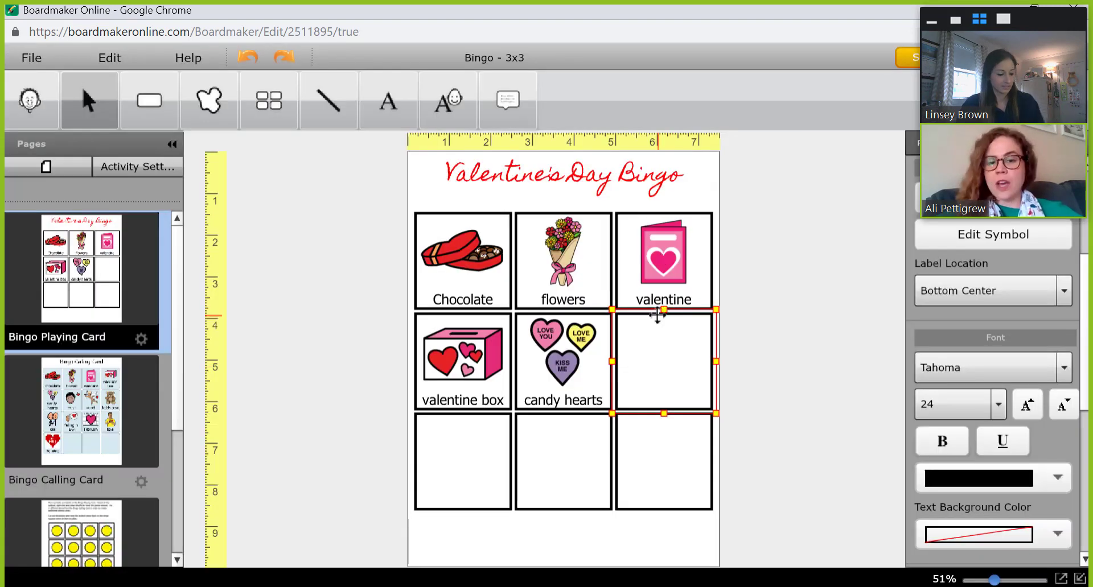
# - Label the second row's third square "crush" and assign it the smiling face symbol with a small red heart
pyautogui.write('cu')
pyautogui.press('BackSpace')
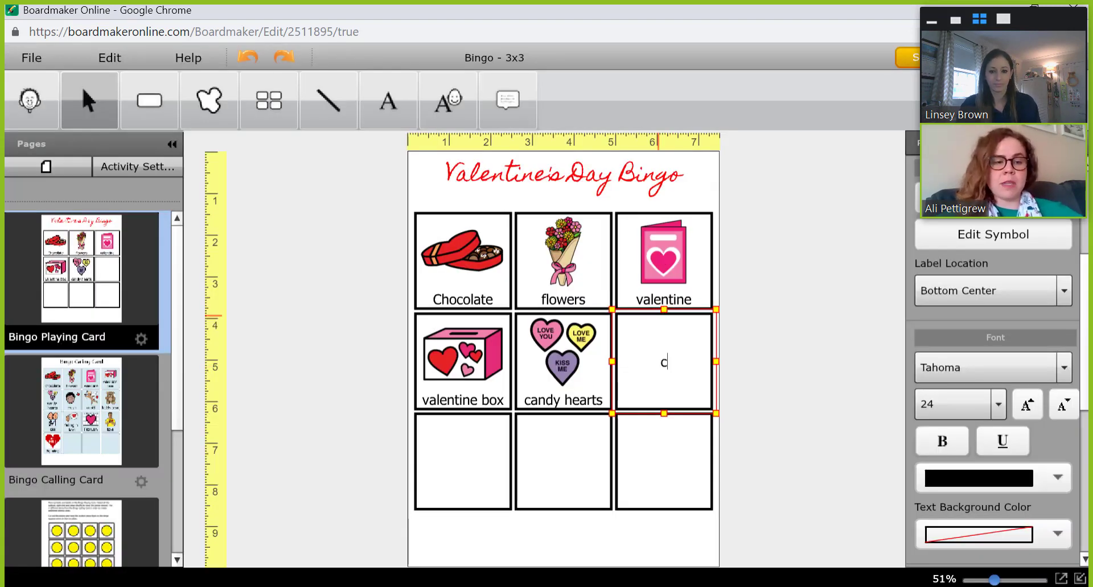
pyautogui.write('rush')
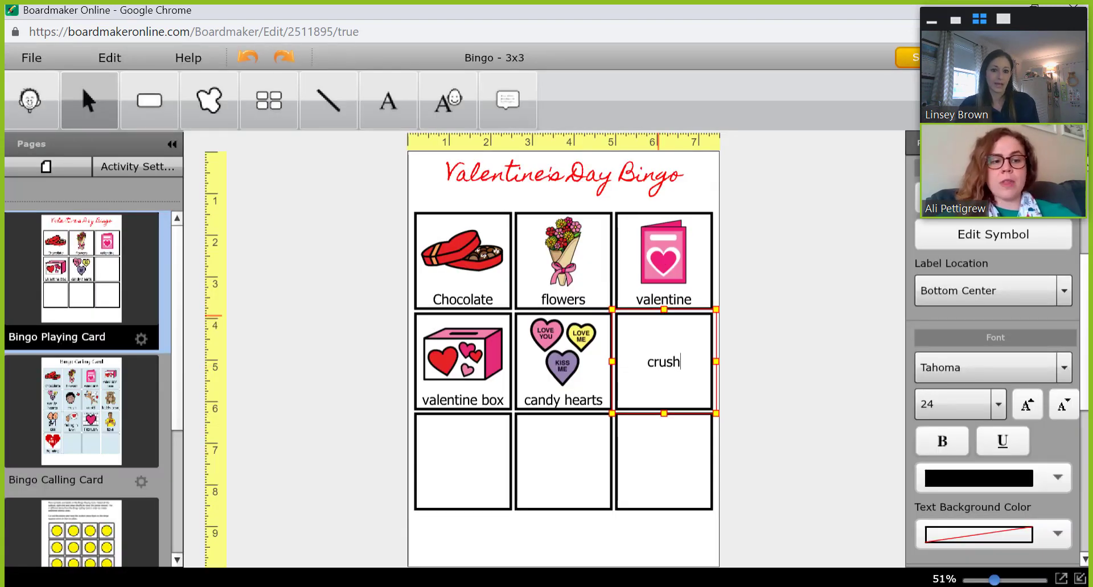
pyautogui.press('Return')
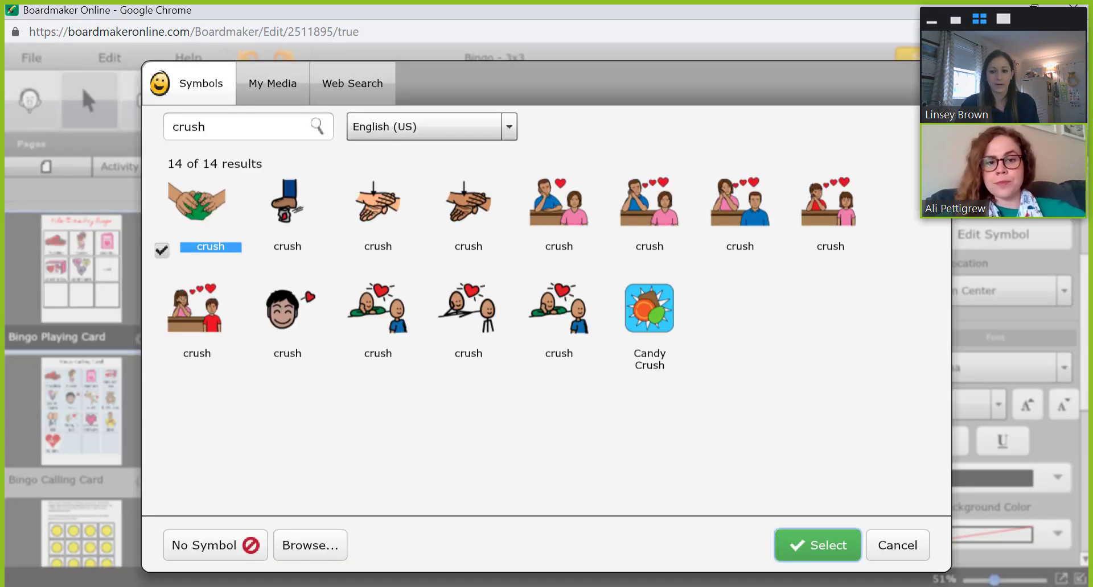
pyautogui.click(272, 317)
pyautogui.click(797, 546)
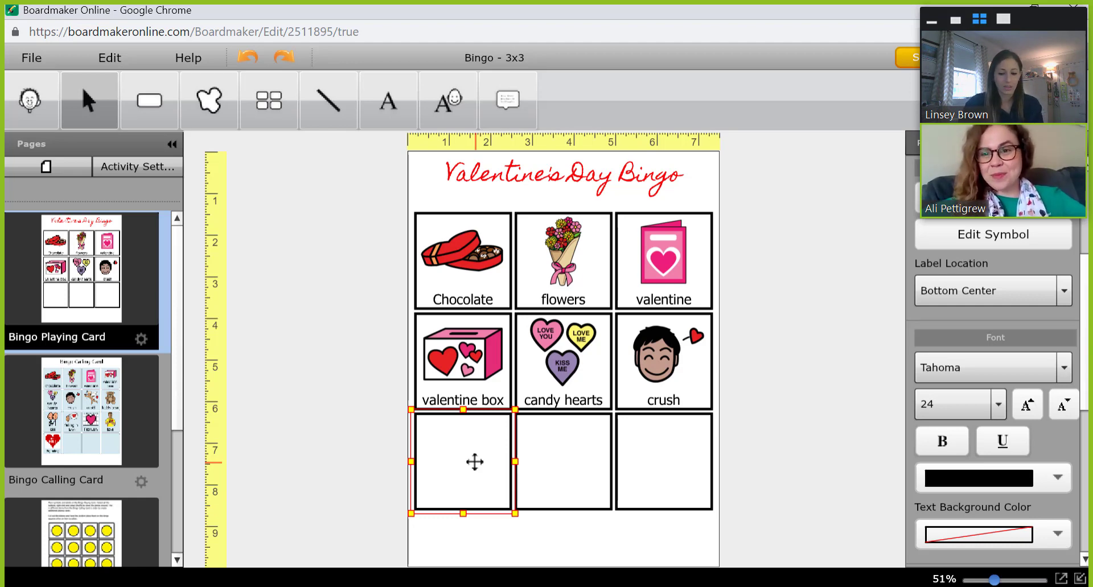
# - Label the third row's first two squares "teddy bear" and "cupid", assigning the light brown bear and the cupid with a red heart
pyautogui.write('teddy bear')
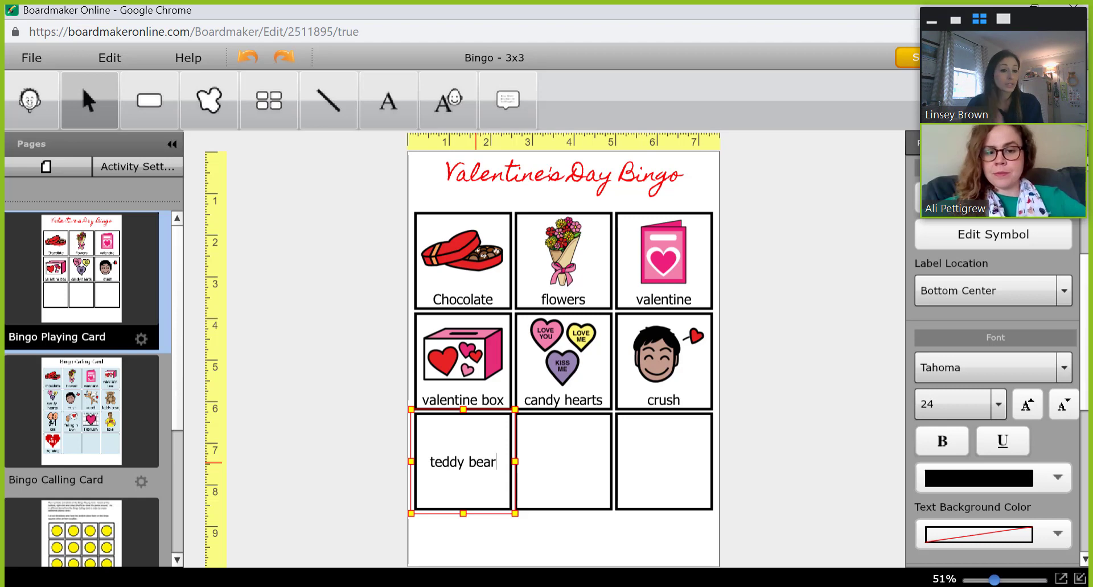
pyautogui.press('Return')
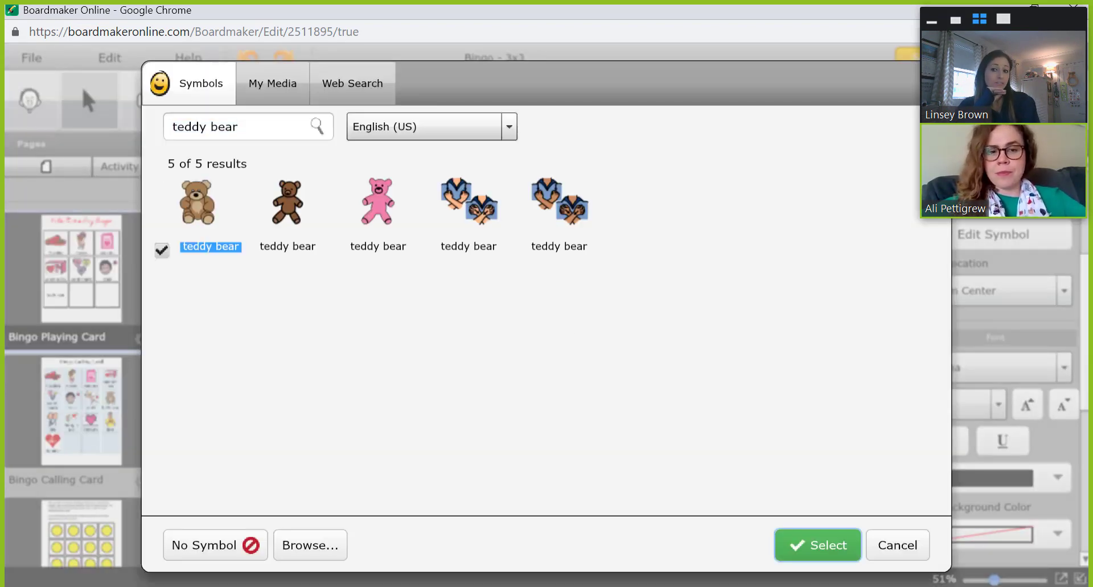
pyautogui.press('Return')
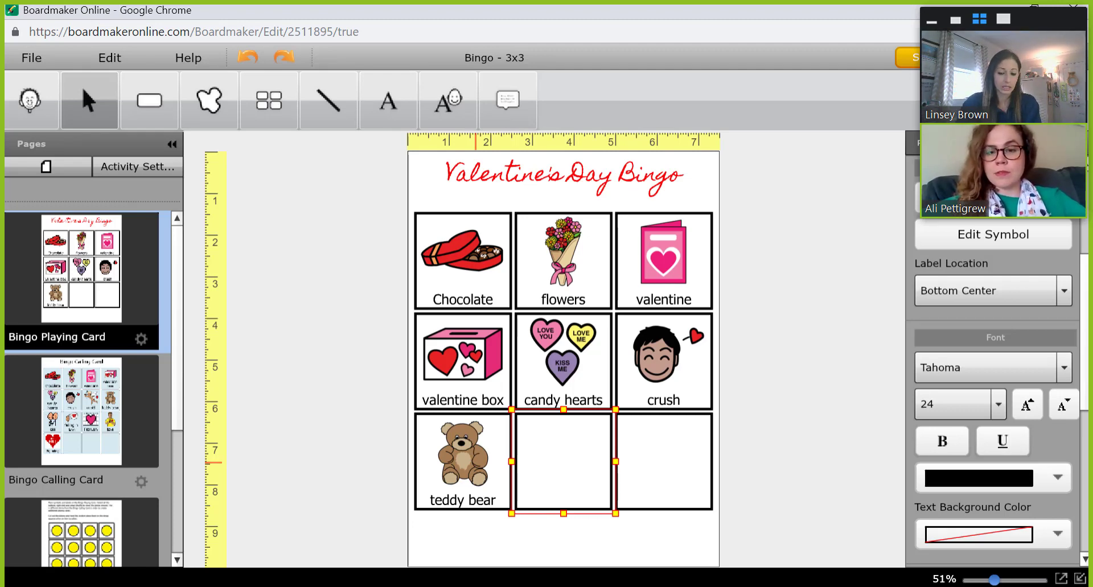
pyautogui.write('cupid')
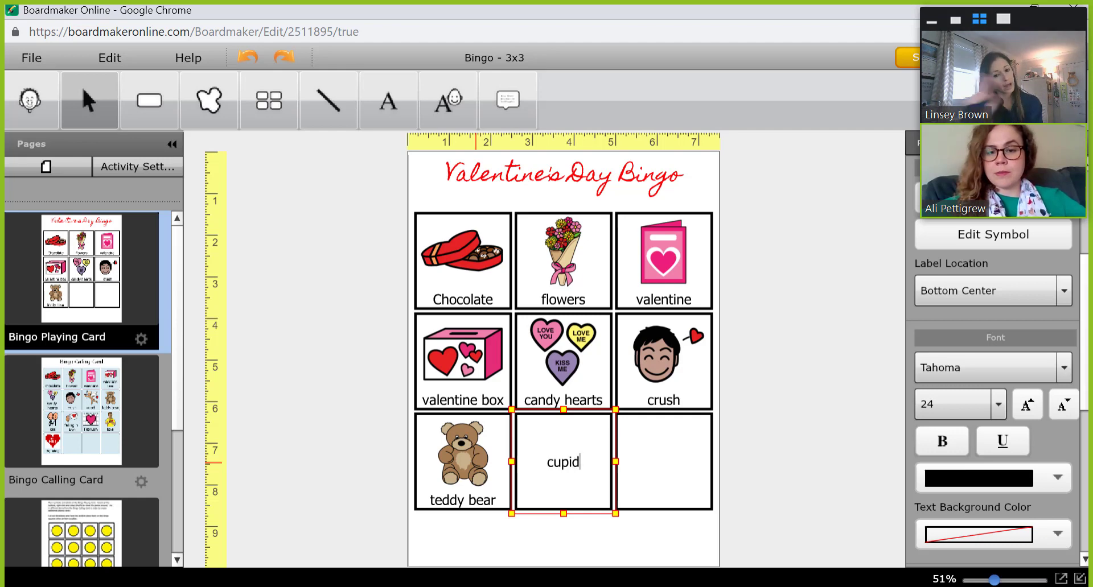
pyautogui.press('Return')
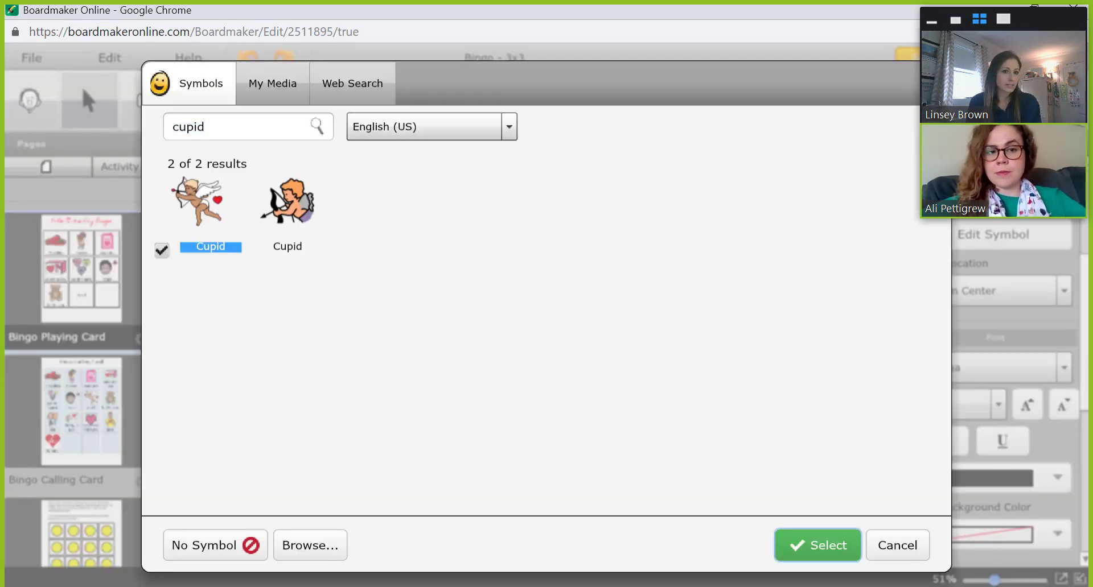
pyautogui.press('Return')
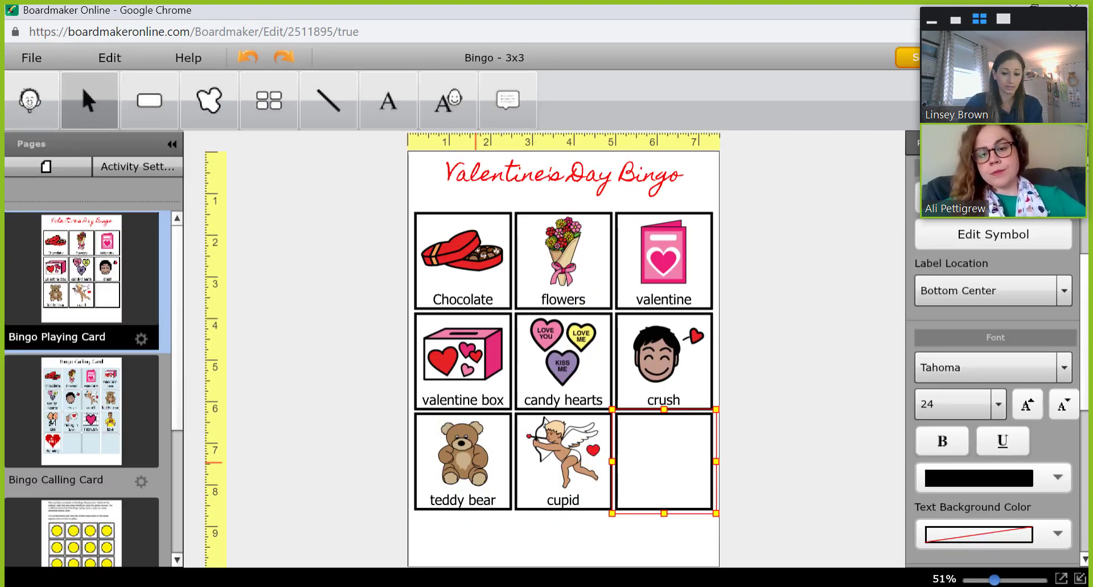
# - Label the third row's last square "February" and assign it the calendar symbol with a pink heart and weekday letters
pyautogui.write('february')
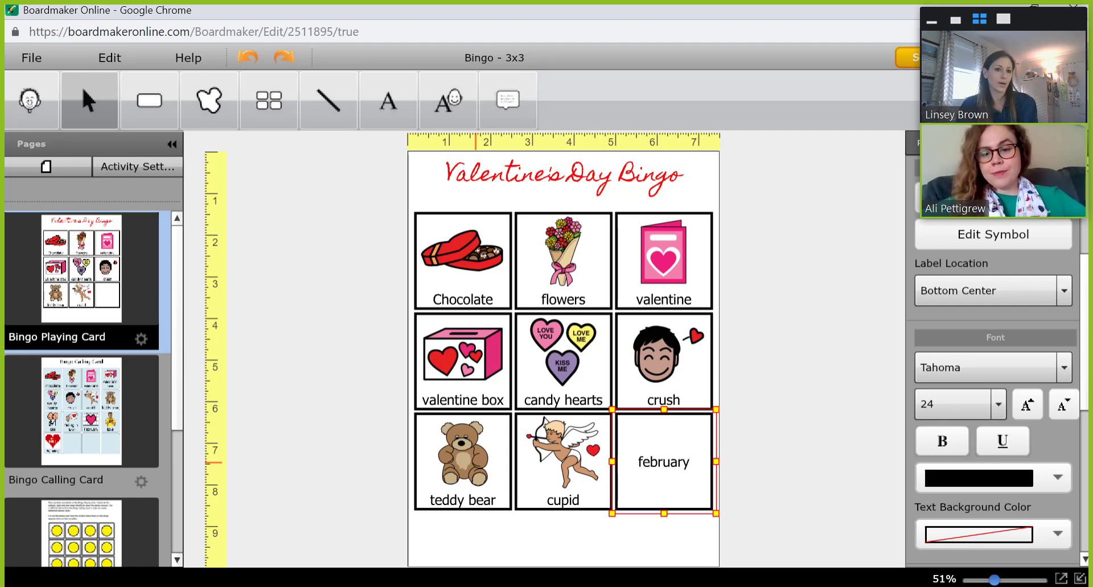
pyautogui.press('Return')
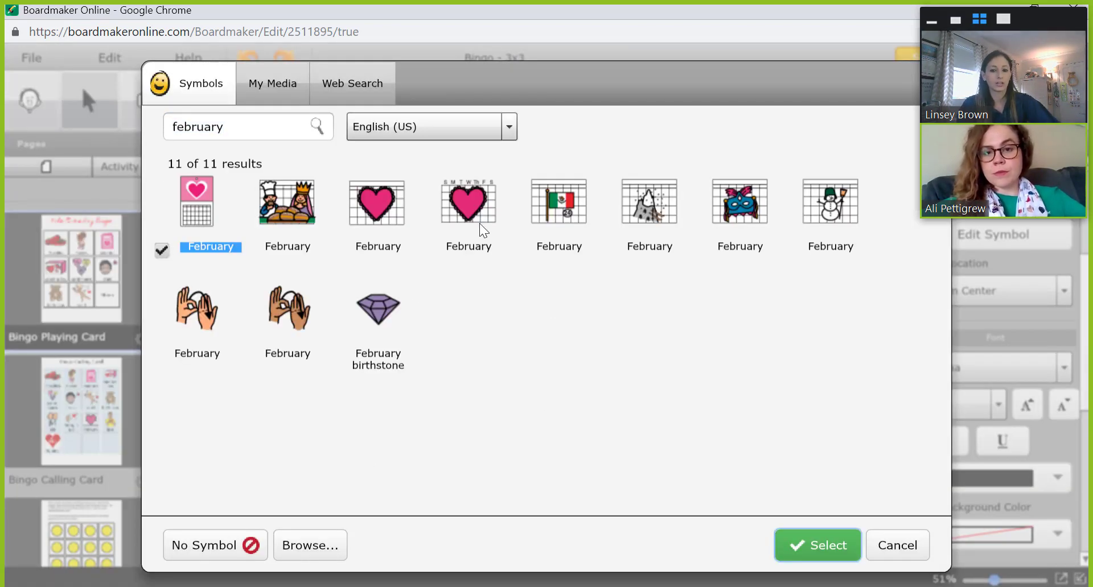
pyautogui.click(481, 227)
pyautogui.click(834, 543)
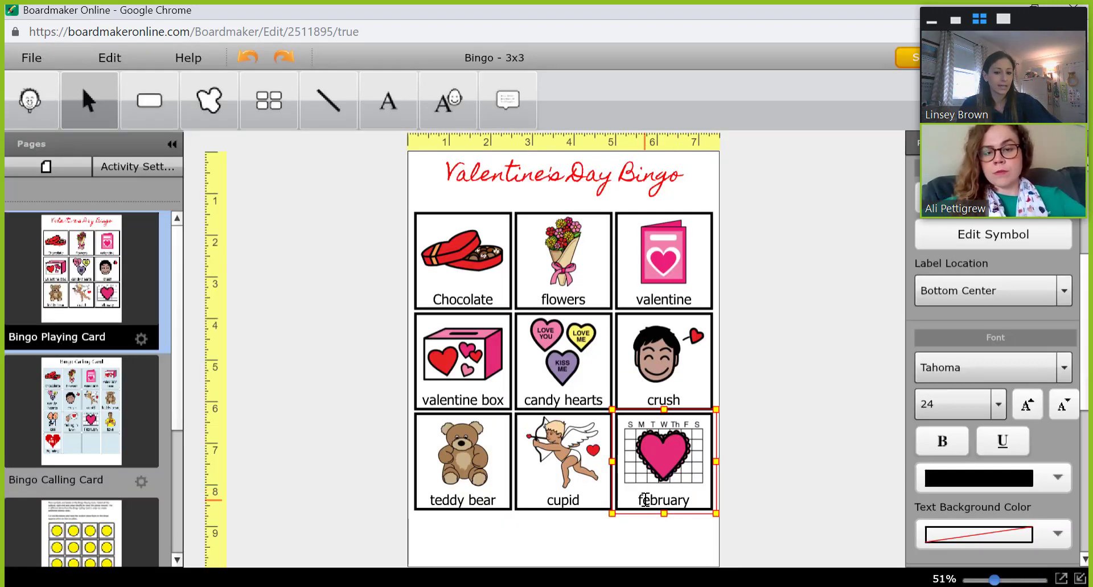
pyautogui.click(645, 500)
pyautogui.press('BackSpace')
pyautogui.write('F')
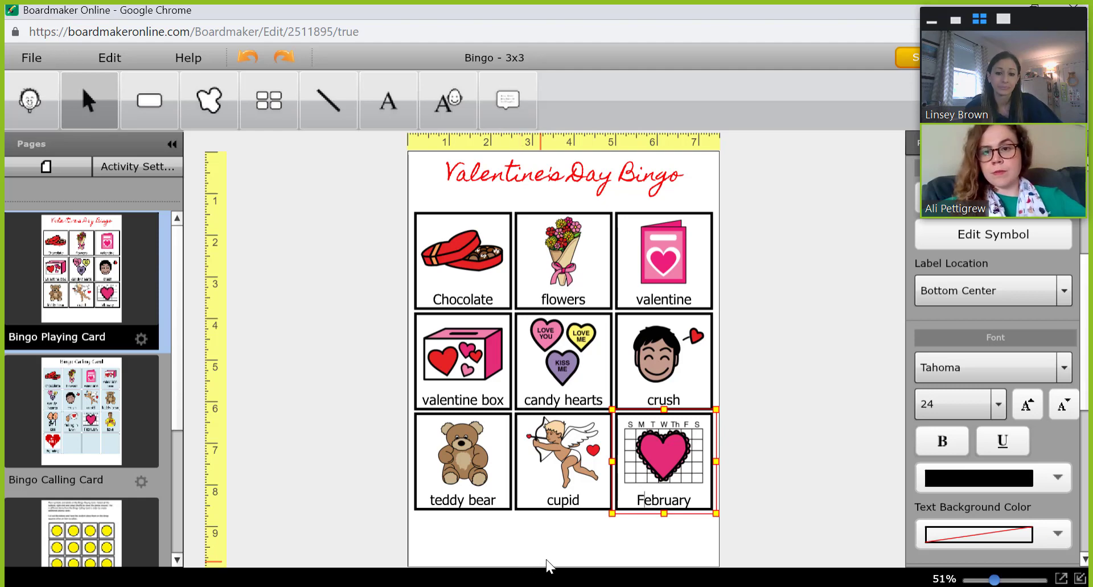
pyautogui.click(753, 487)
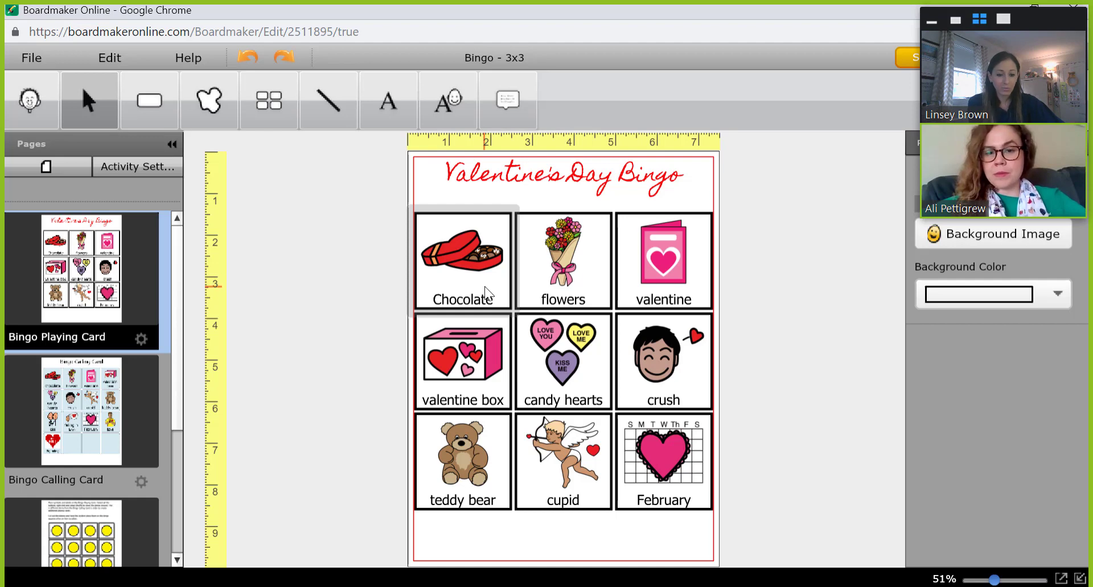
# - Duplicate the Bingo Playing Card page and move the copy to the start of the page list
pyautogui.scroll(-2, 57, 426)
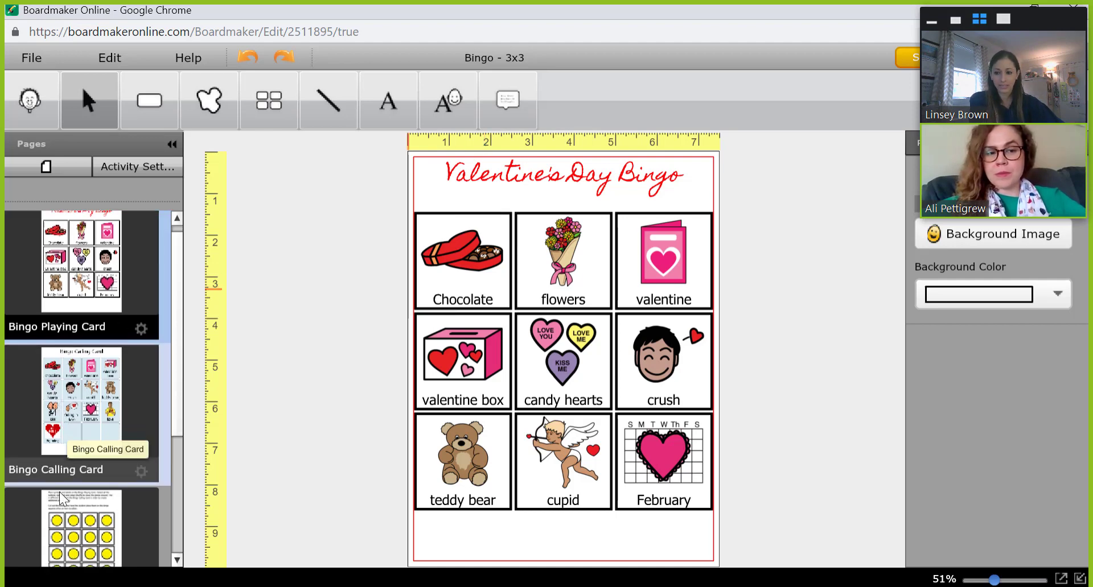
pyautogui.scroll(-2, 111, 508)
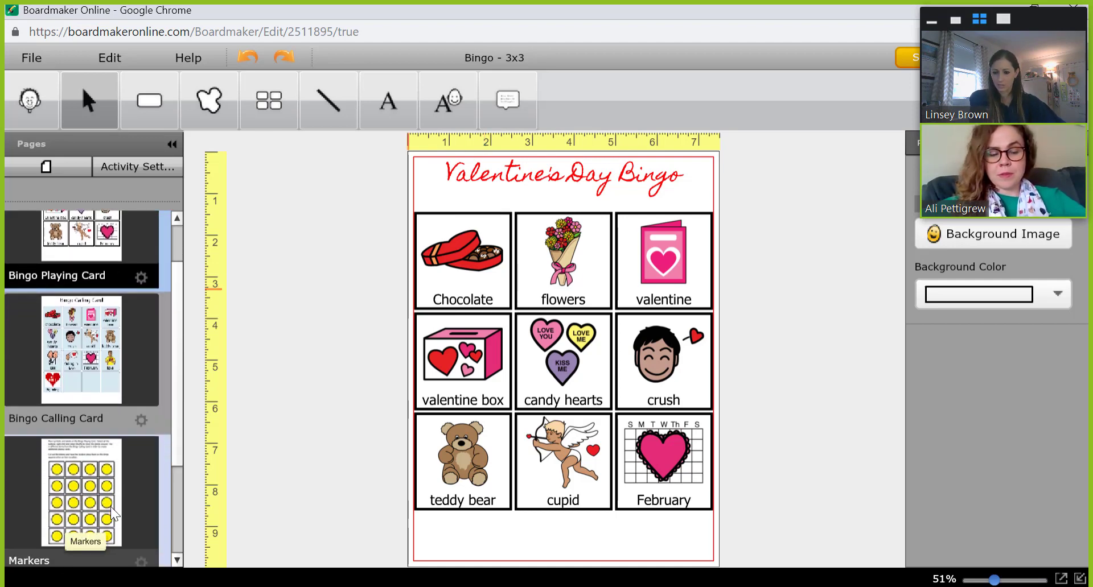
pyautogui.moveTo(180, 420); pyautogui.dragTo(207, 284)
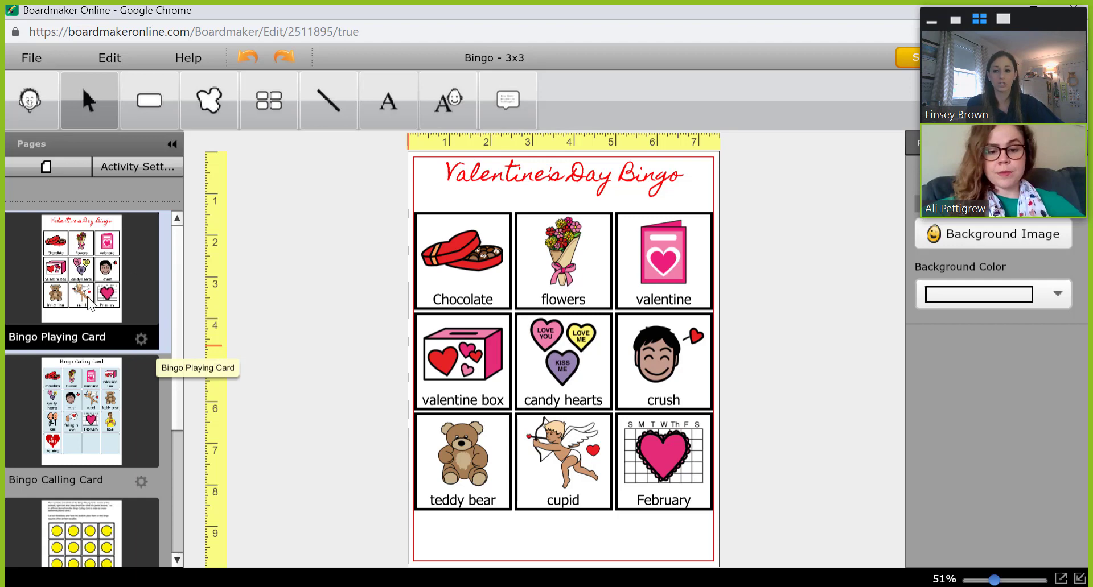
pyautogui.click(141, 340)
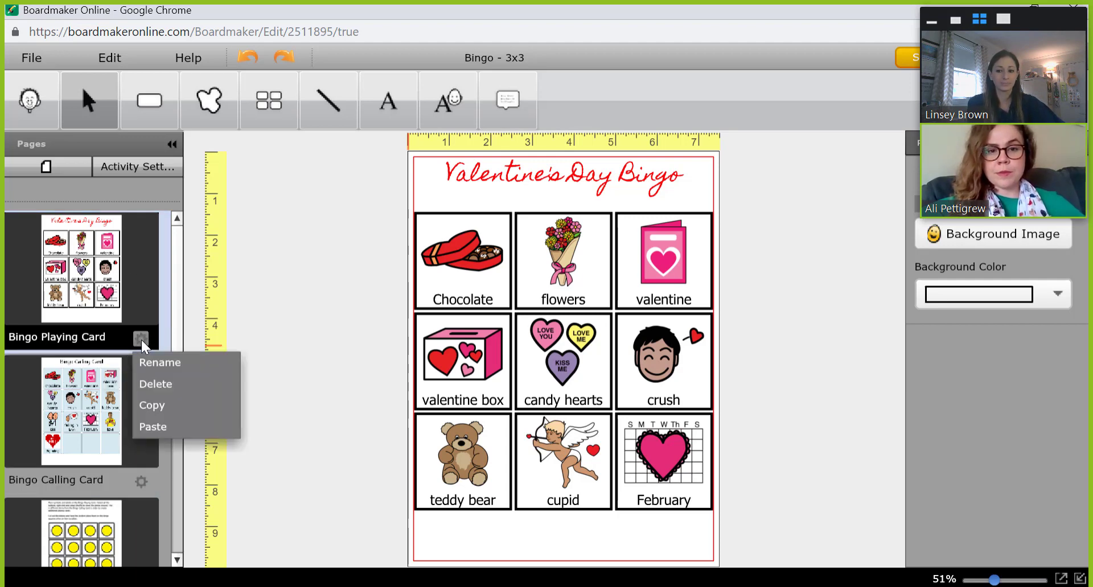
pyautogui.click(160, 407)
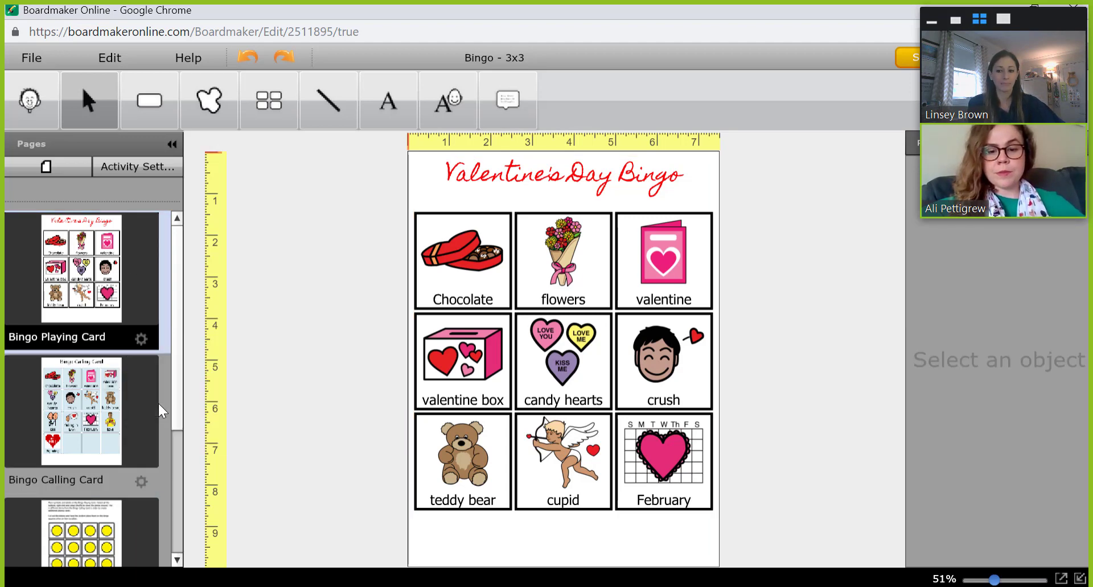
pyautogui.click(141, 340)
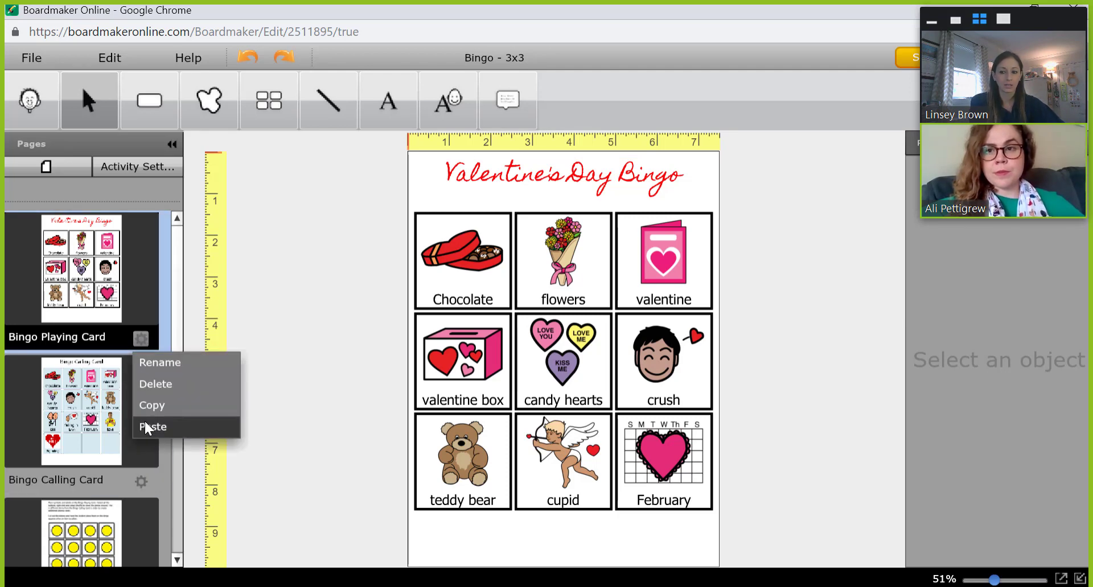
pyautogui.click(224, 431)
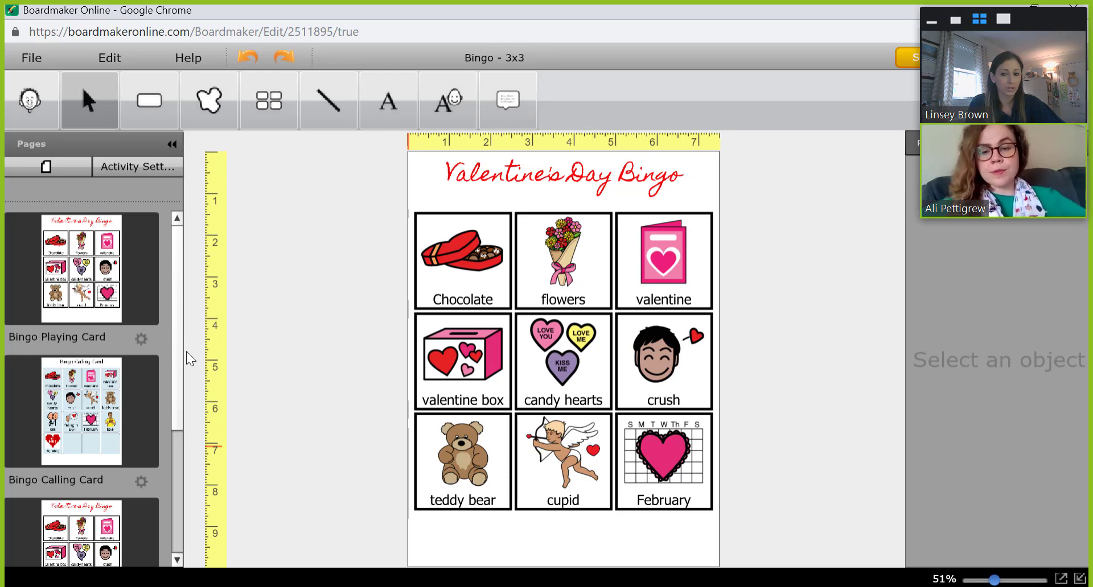
pyautogui.moveTo(134, 520); pyautogui.dragTo(161, 351)
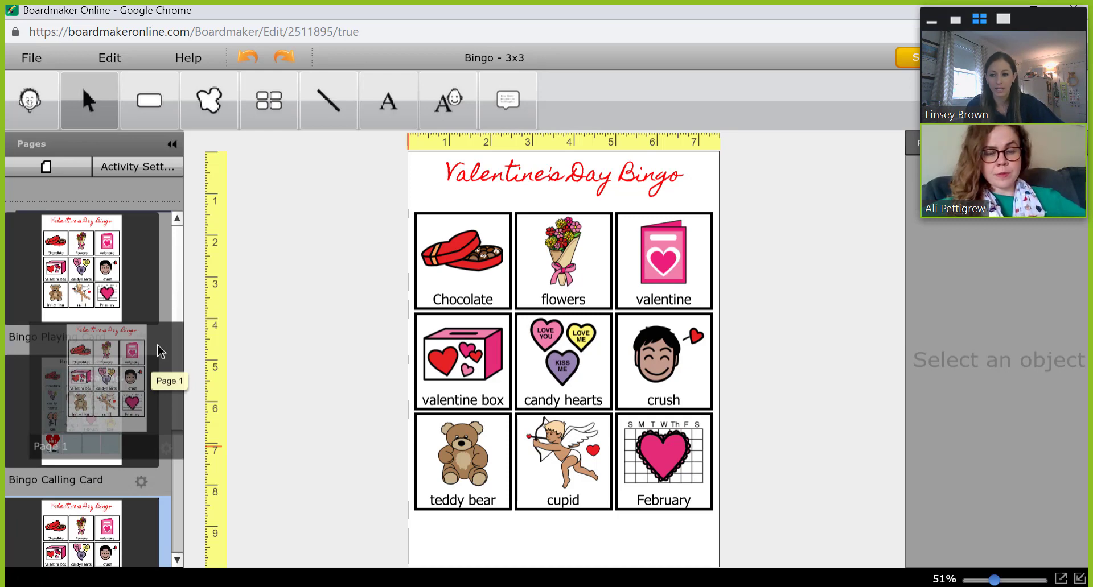
pyautogui.moveTo(158, 351); pyautogui.dragTo(157, 353)
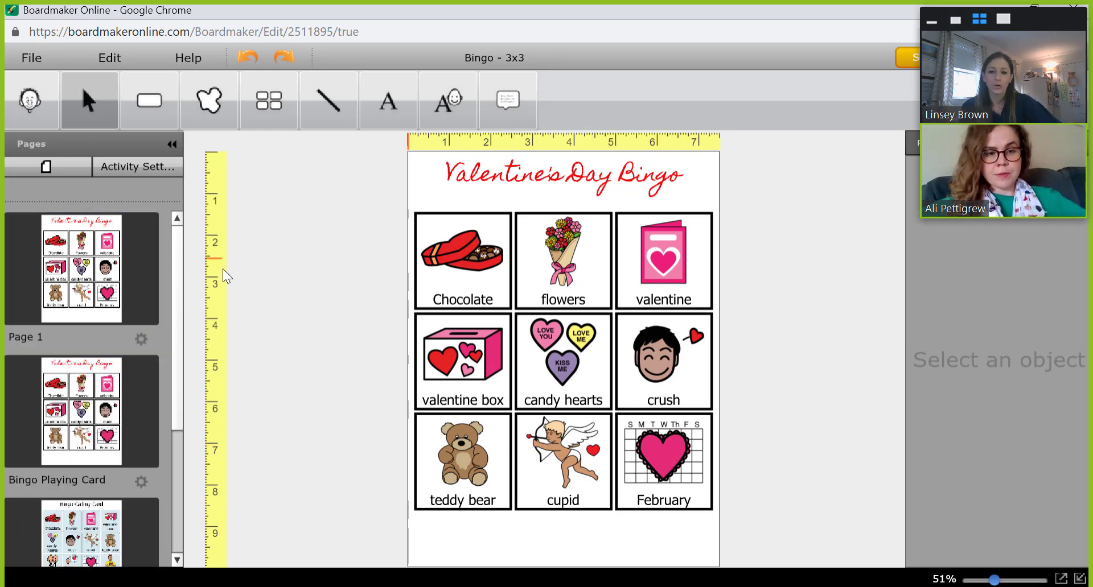
# - Shuffle all nine symbol squares on the Bingo Playing Card page
pyautogui.click(151, 404)
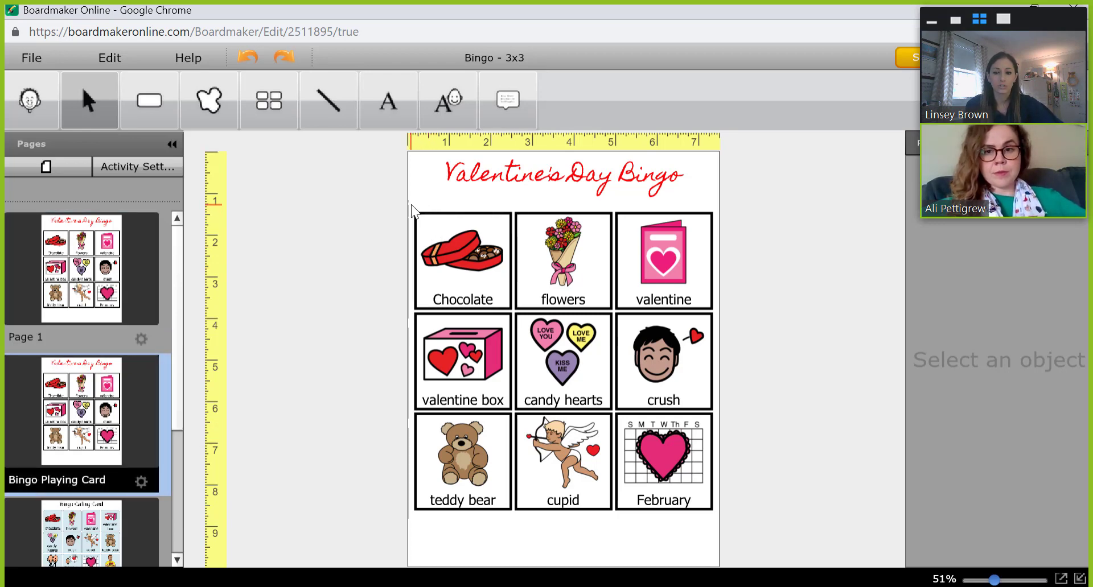
pyautogui.moveTo(411, 213); pyautogui.dragTo(709, 528)
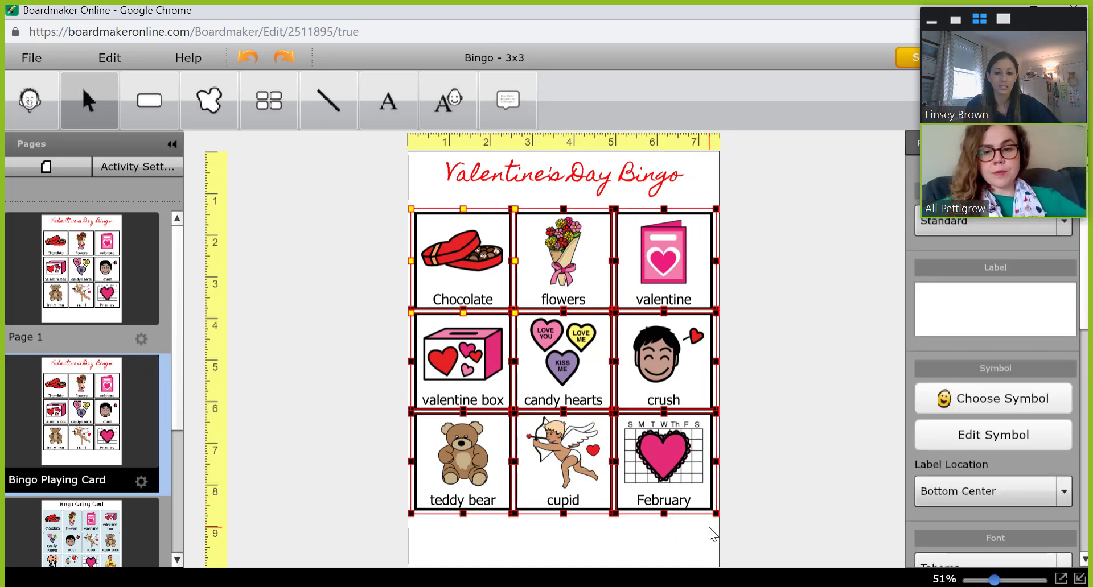
pyautogui.click(118, 61)
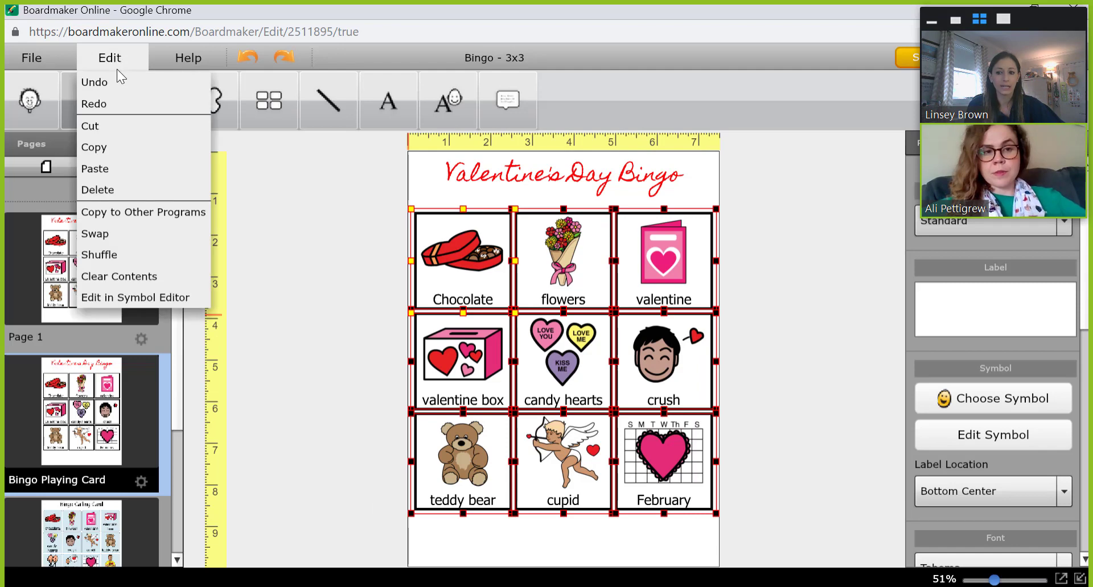
pyautogui.click(96, 255)
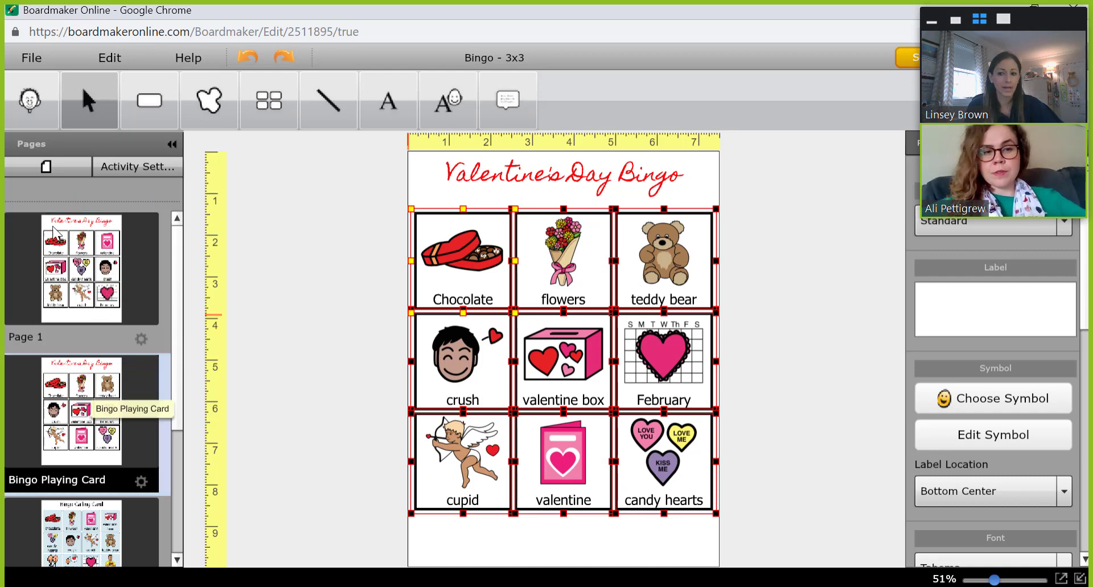
# - Duplicate the shuffled Bingo Playing Card page within the activity
pyautogui.click(142, 485)
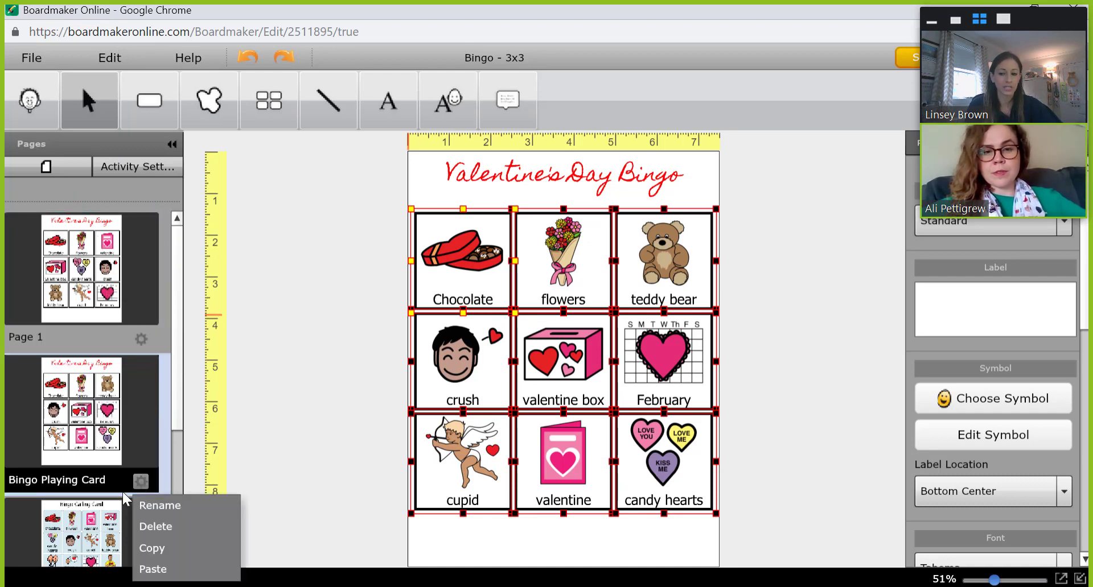
pyautogui.click(141, 549)
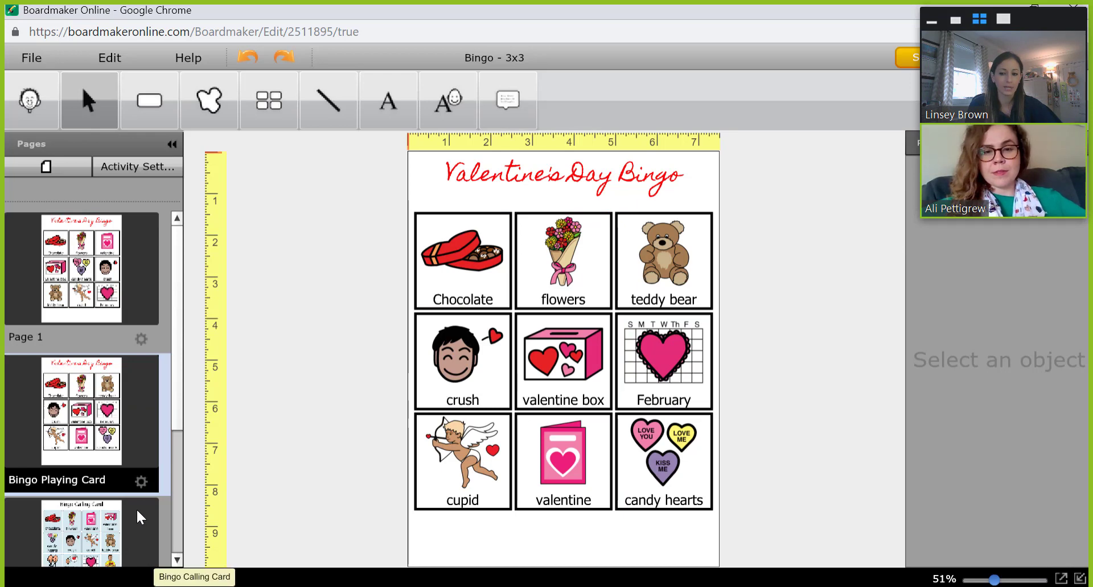
pyautogui.click(137, 481)
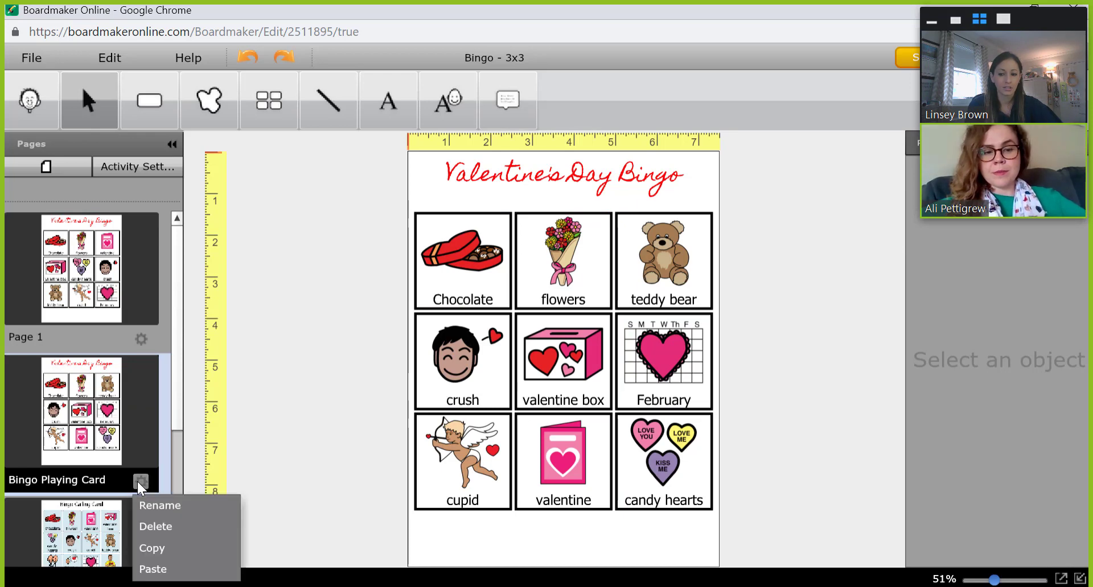
pyautogui.click(153, 569)
pyautogui.moveTo(181, 357); pyautogui.dragTo(174, 429)
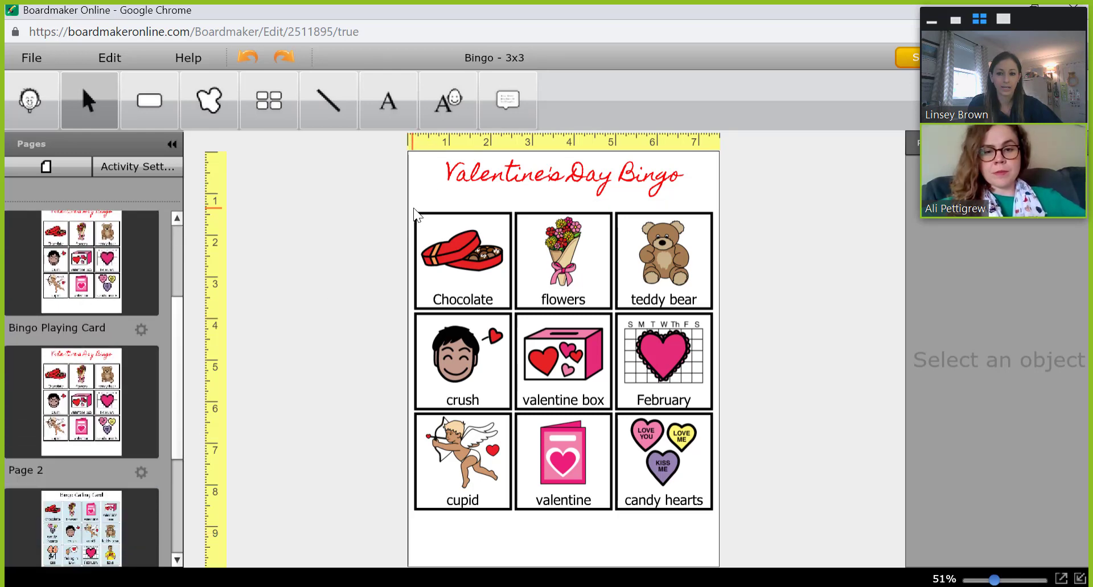
# - Reshuffle the nine squares on the Bingo Playing Card page so that it differs from its latest copy
pyautogui.moveTo(414, 209); pyautogui.dragTo(688, 528)
pyautogui.click(124, 53)
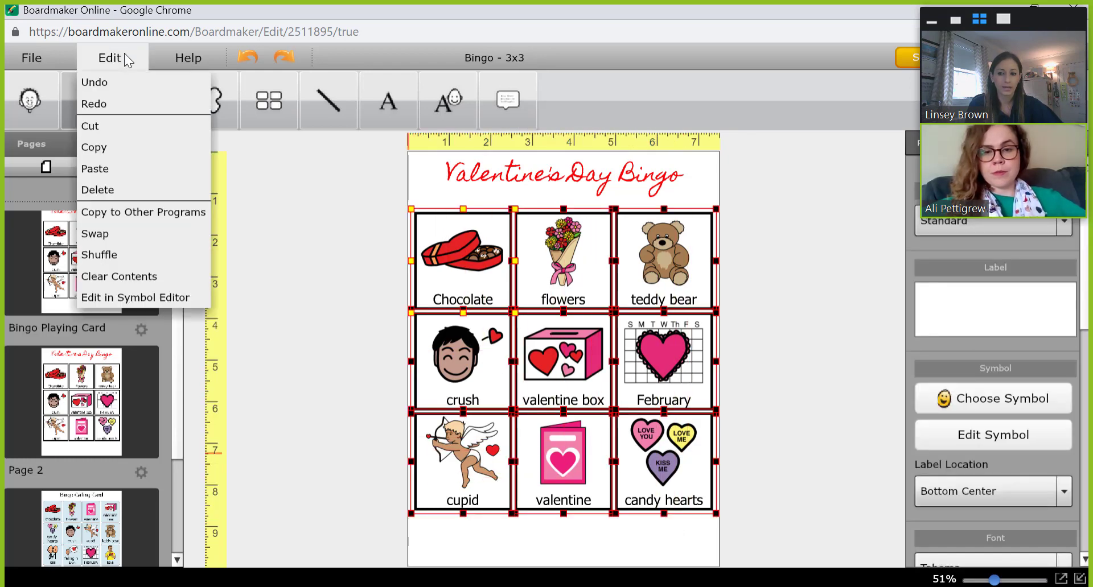
pyautogui.click(173, 256)
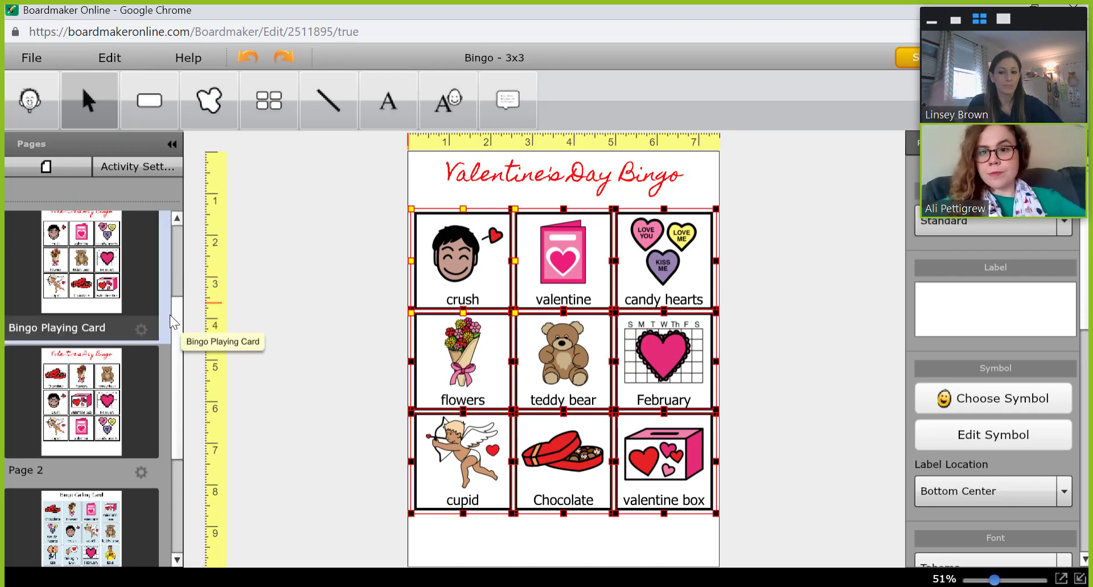
pyautogui.moveTo(175, 316); pyautogui.dragTo(176, 230)
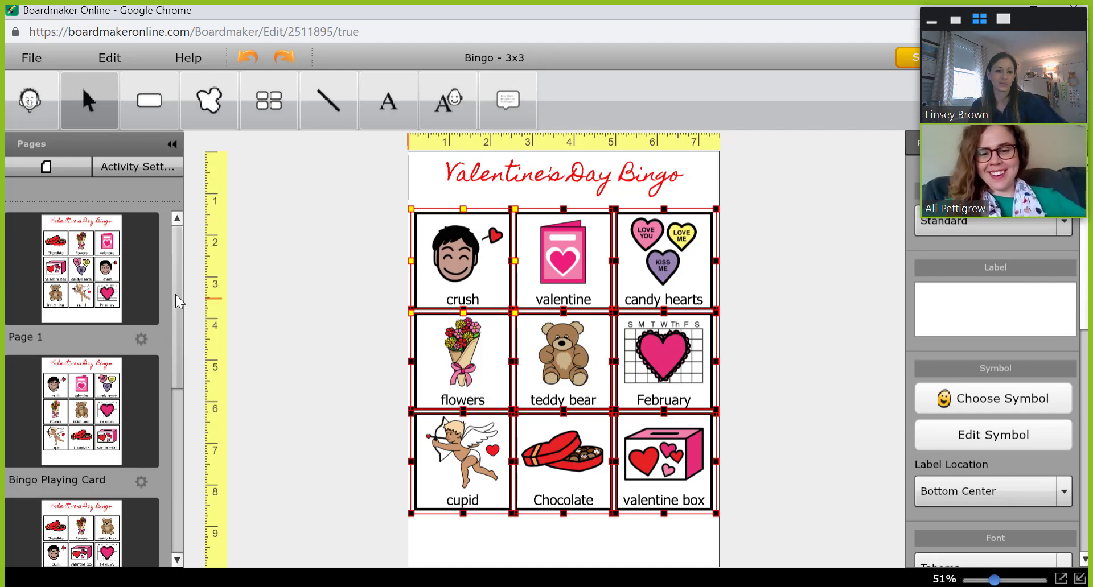
pyautogui.click(31, 58)
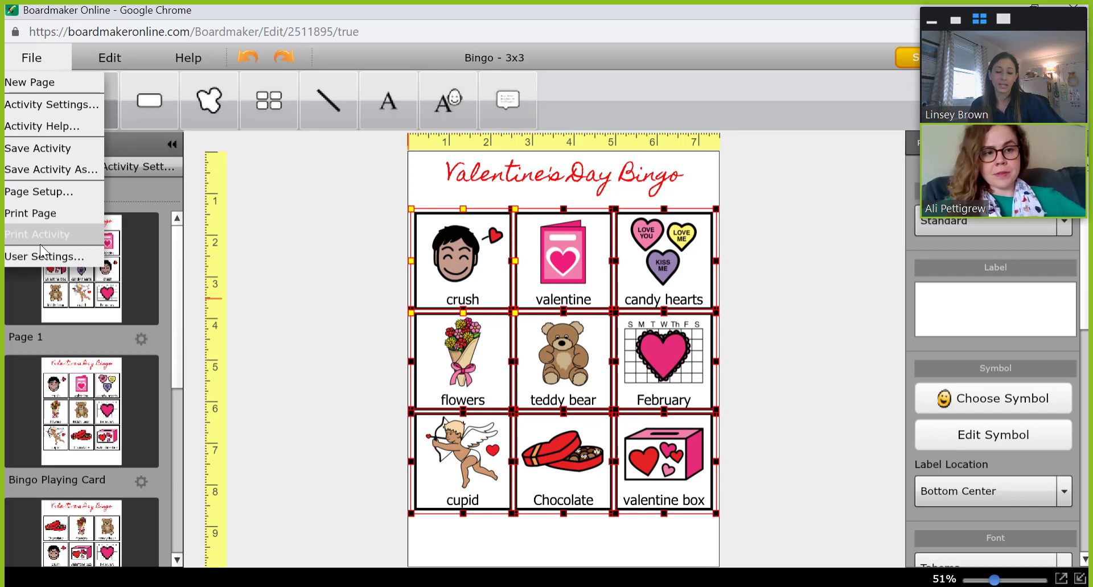
pyautogui.click(180, 378)
pyautogui.moveTo(177, 370); pyautogui.dragTo(178, 558)
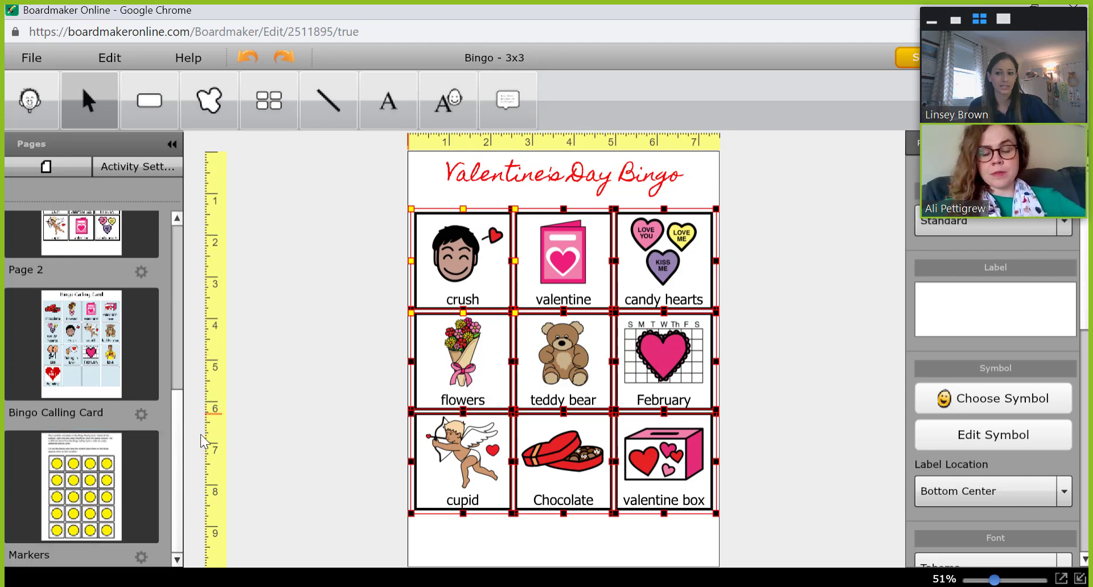
pyautogui.moveTo(179, 432); pyautogui.dragTo(192, 236)
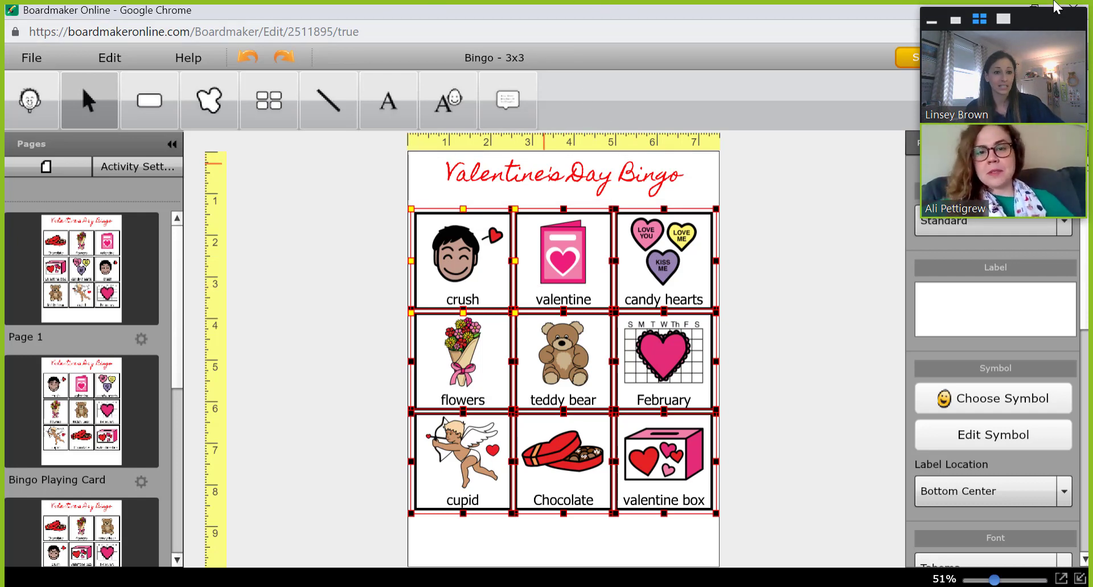
# - Save the activity as "Valentine's Day Bingo"
pyautogui.moveTo(1040, 16); pyautogui.dragTo(1033, 112)
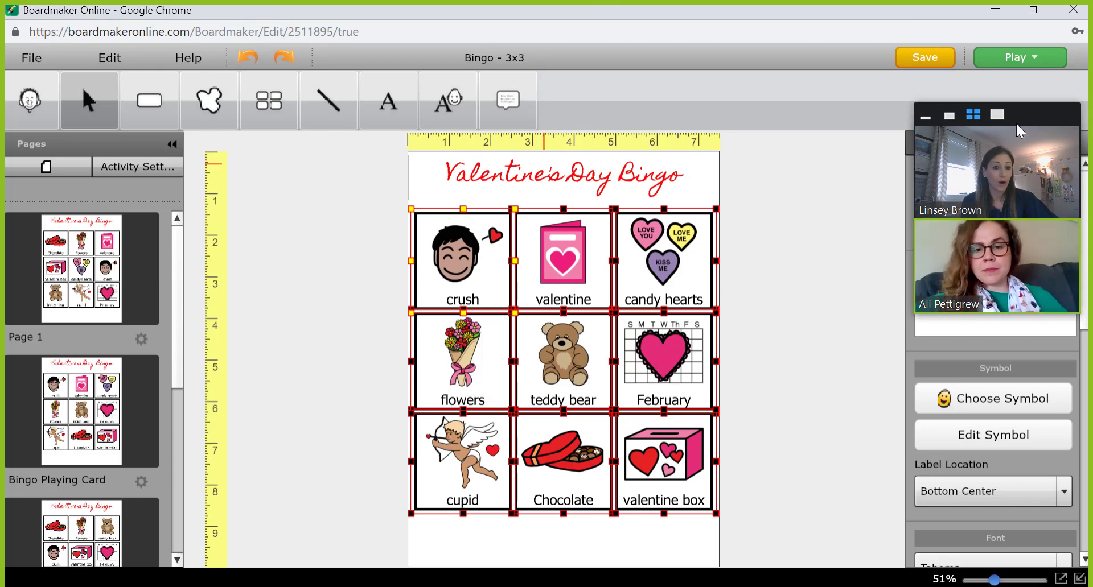
pyautogui.moveTo(1034, 186)
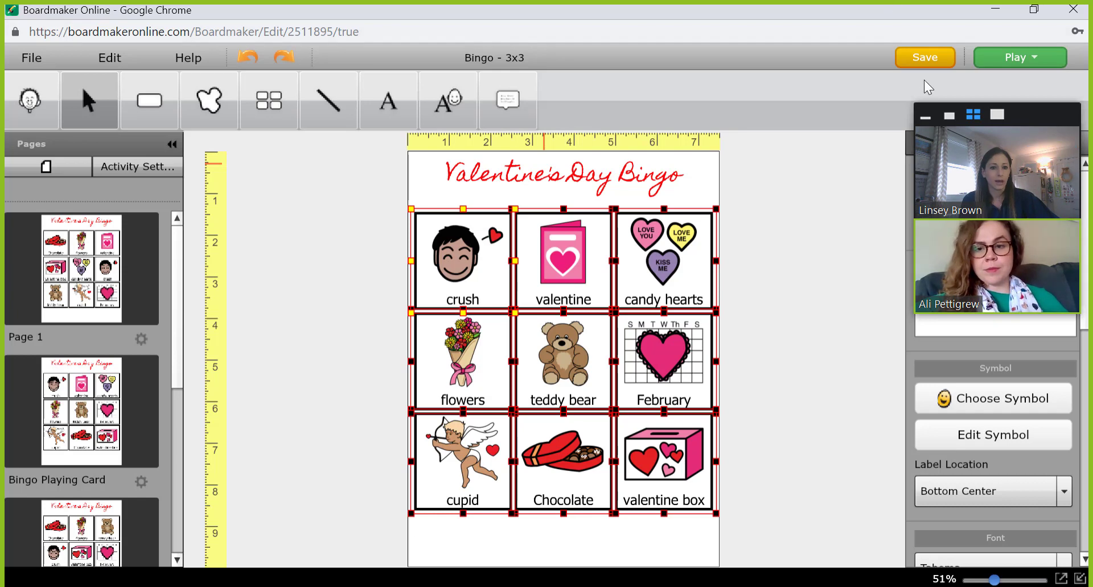
pyautogui.click(919, 66)
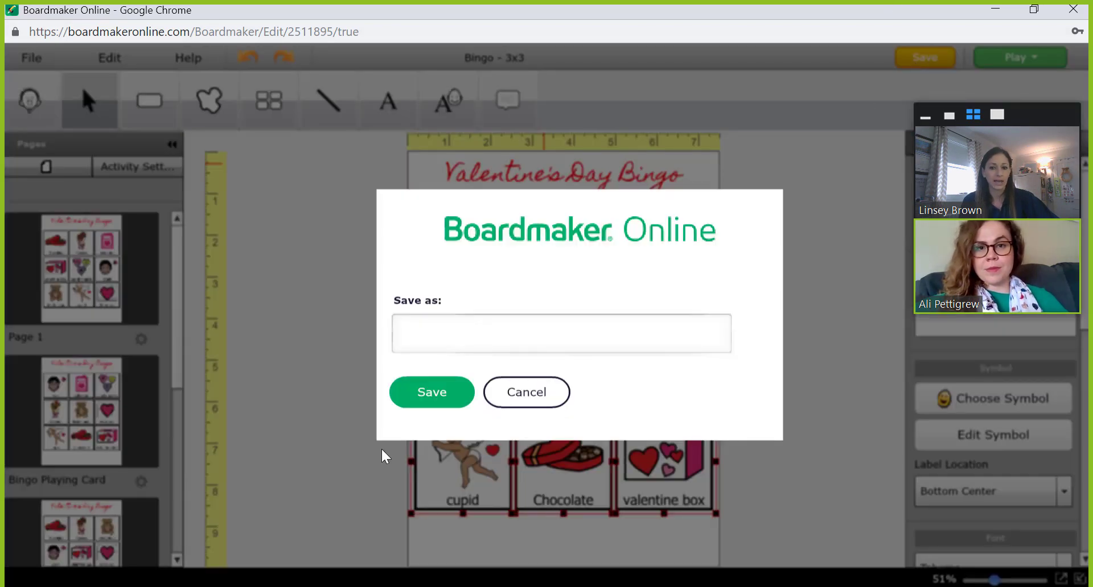
pyautogui.click(447, 345)
pyautogui.write('Valentin')
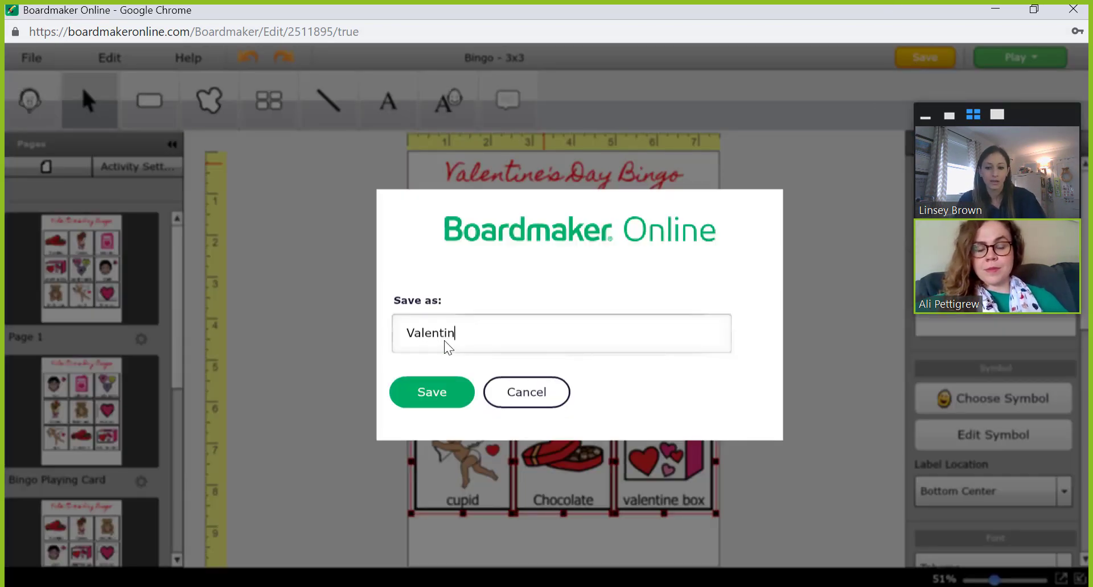
pyautogui.write("e's Day Bingo")
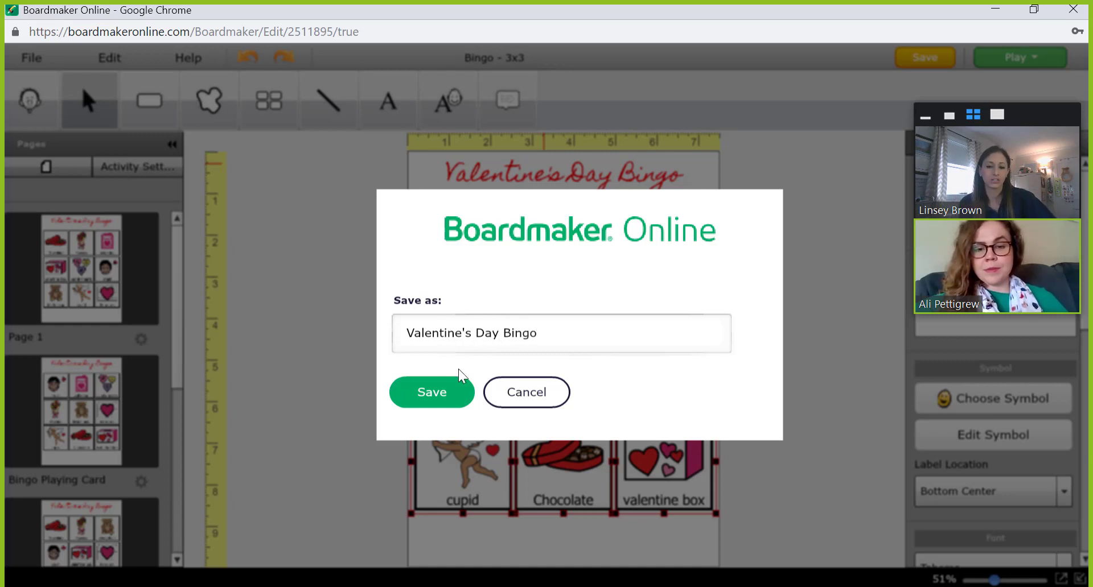
pyautogui.click(432, 392)
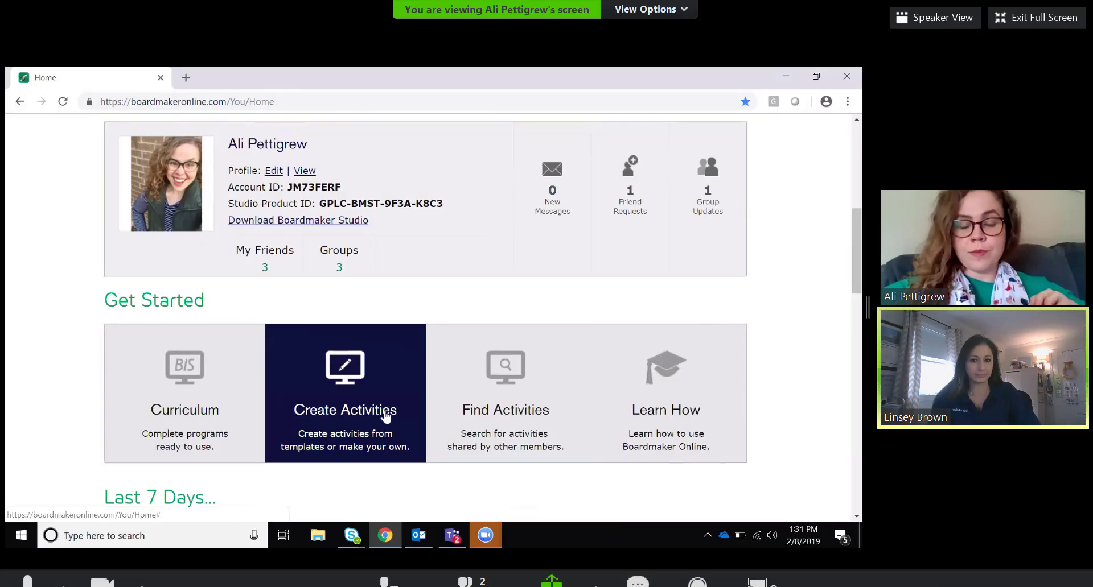
pyautogui.scroll(4, 100, 297)
pyautogui.scroll(1, 85, 280)
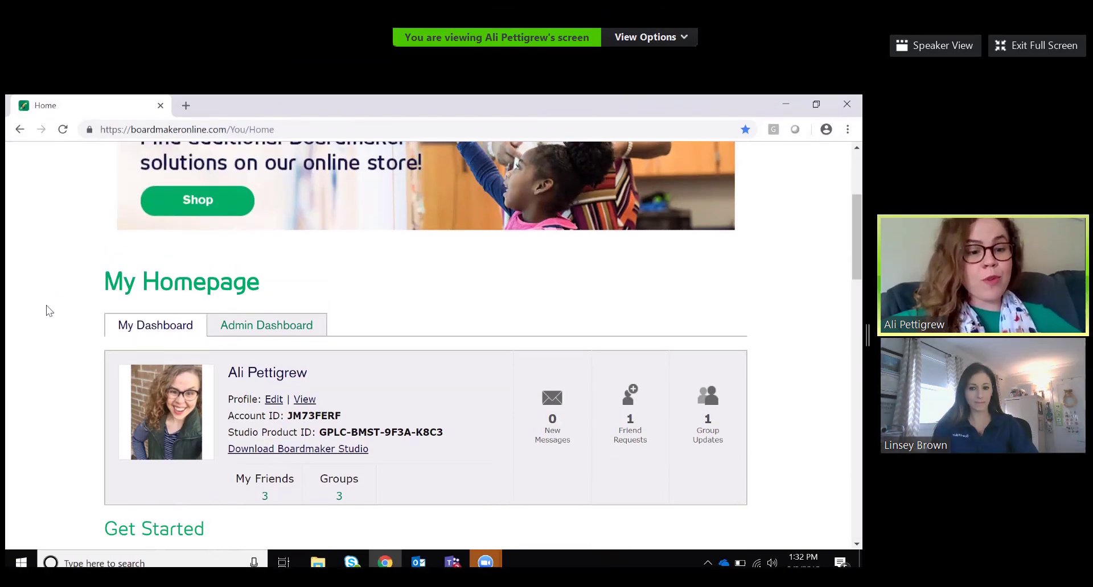
# - Start creating an activity from a template and search the templates for "matching"
pyautogui.scroll(-1, 48, 283)
pyautogui.scroll(-1, 48, 317)
pyautogui.scroll(-4, 47, 317)
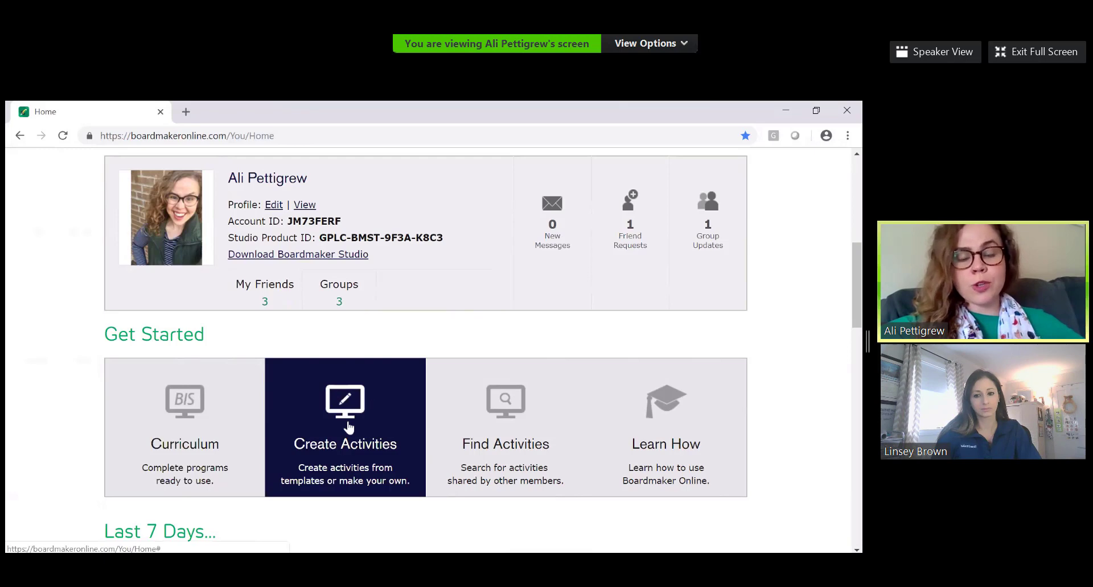
pyautogui.click(349, 427)
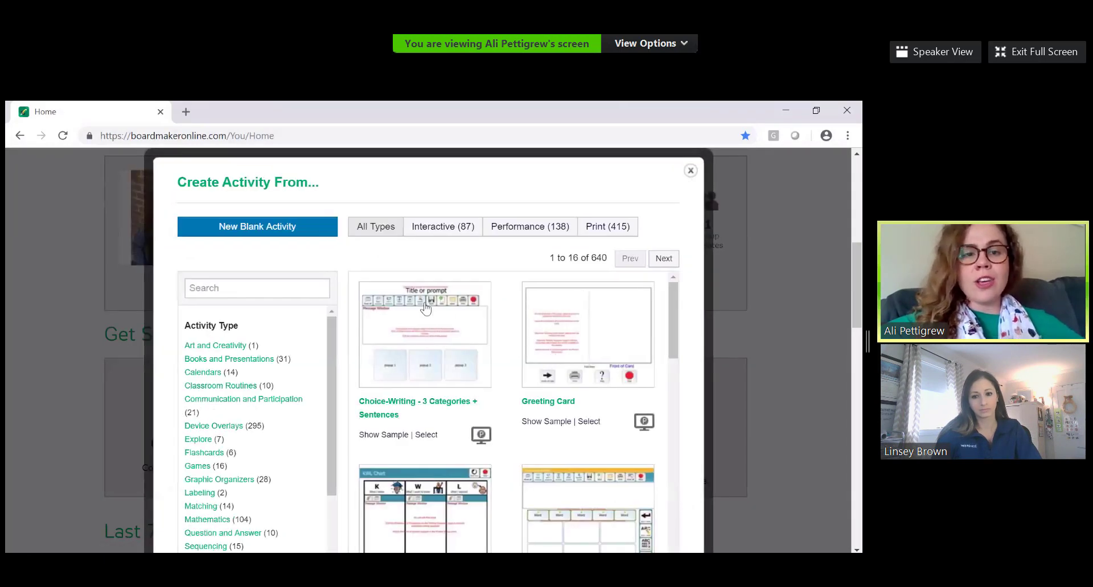
pyautogui.click(298, 283)
pyautogui.write('mat')
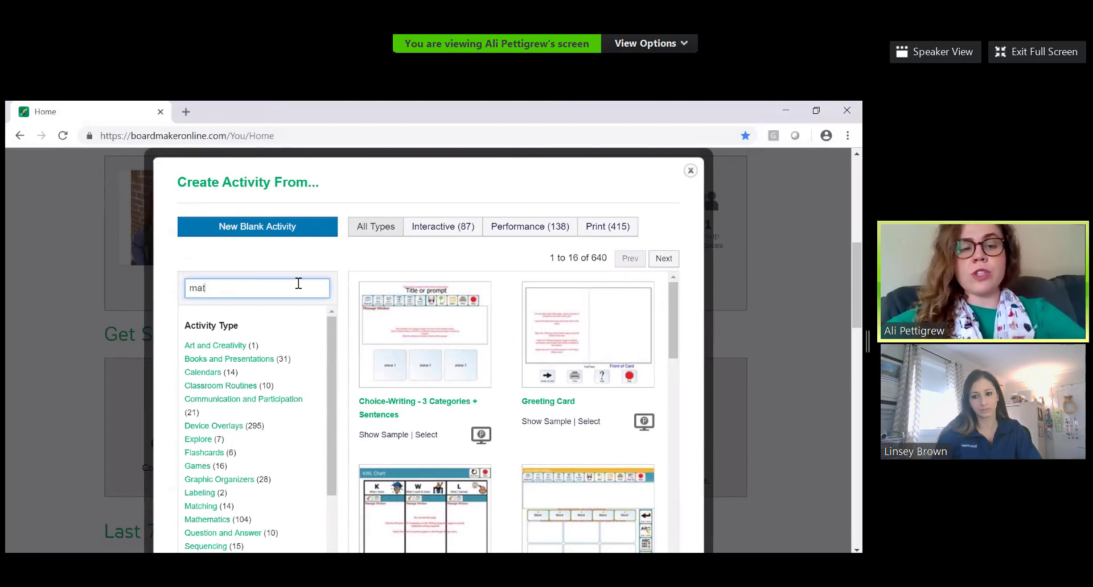
pyautogui.write('chin')
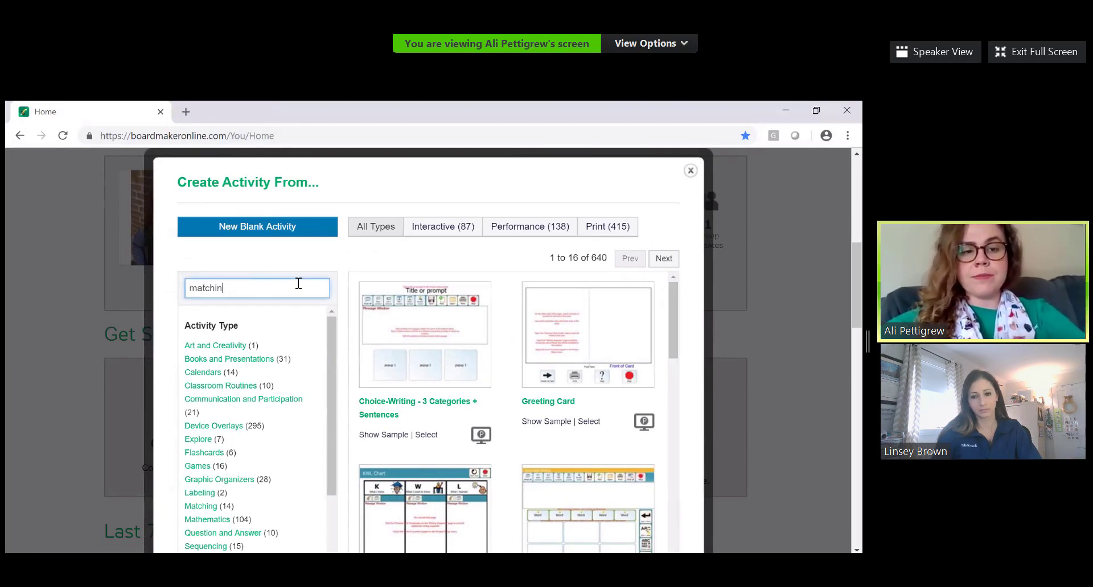
pyautogui.write('g')
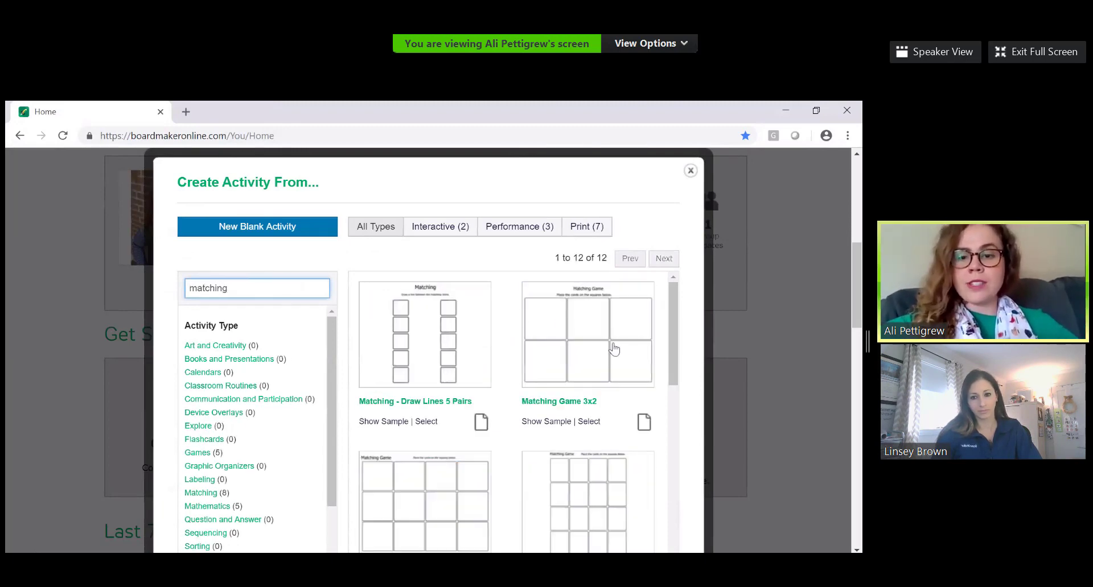
# - Create an activity from the Matching Draw Lines - 5 Items template and maximize its editor window
pyautogui.moveTo(672, 334); pyautogui.dragTo(666, 494)
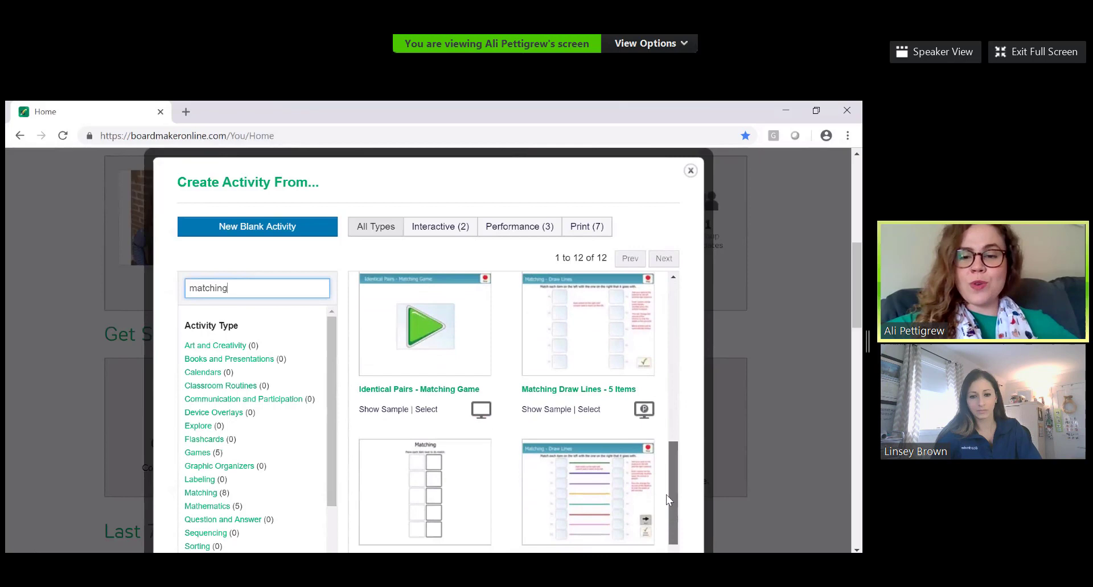
pyautogui.click(596, 415)
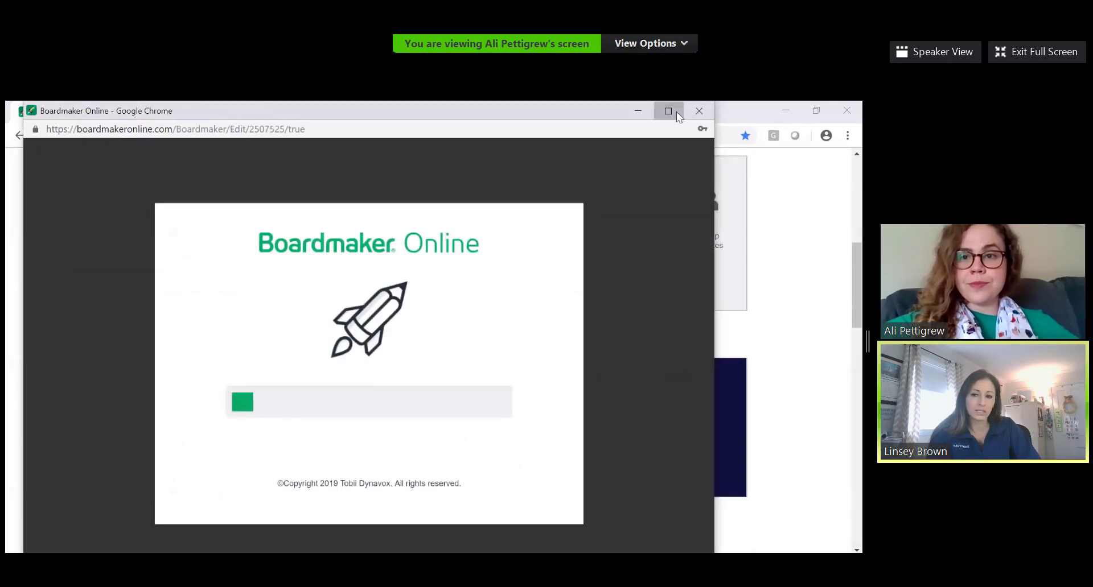
pyautogui.click(672, 111)
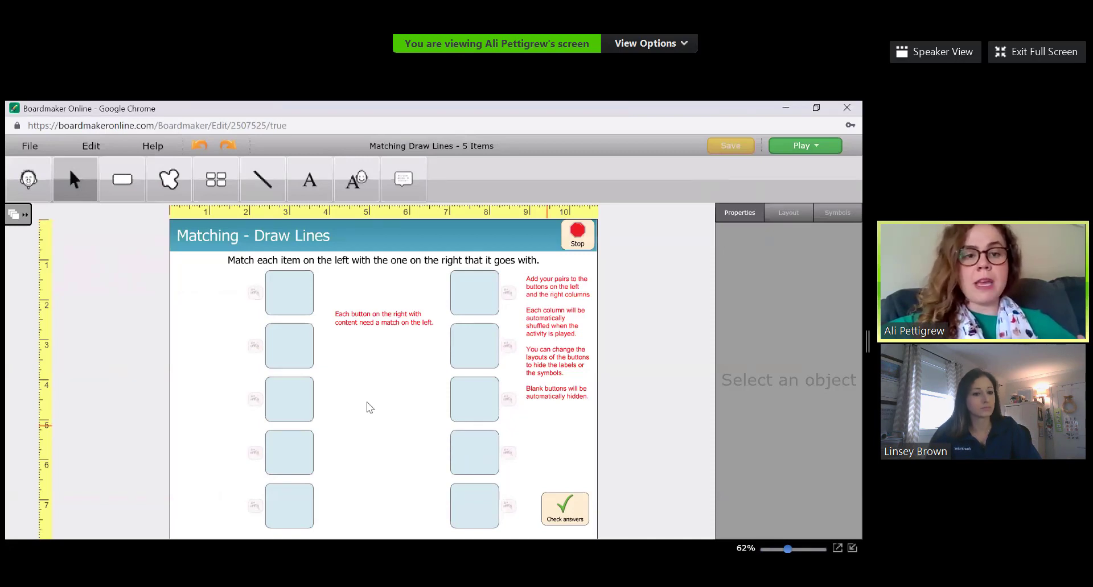
# - Change the activity page's header title to "Valentine's Day Matching"
pyautogui.click(325, 238)
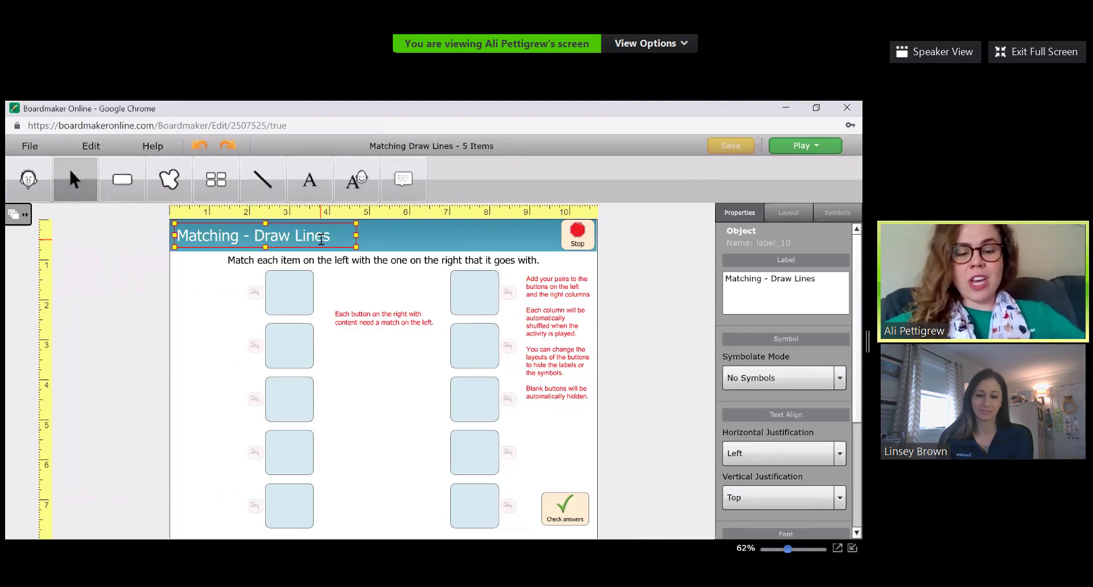
pyautogui.press('BackSpace')
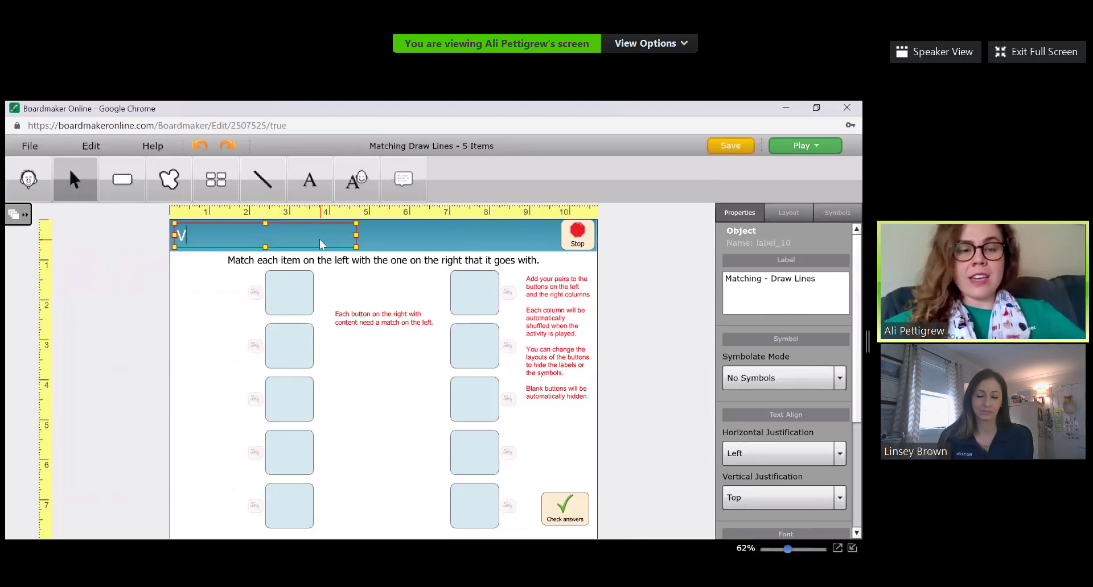
pyautogui.write('Va')
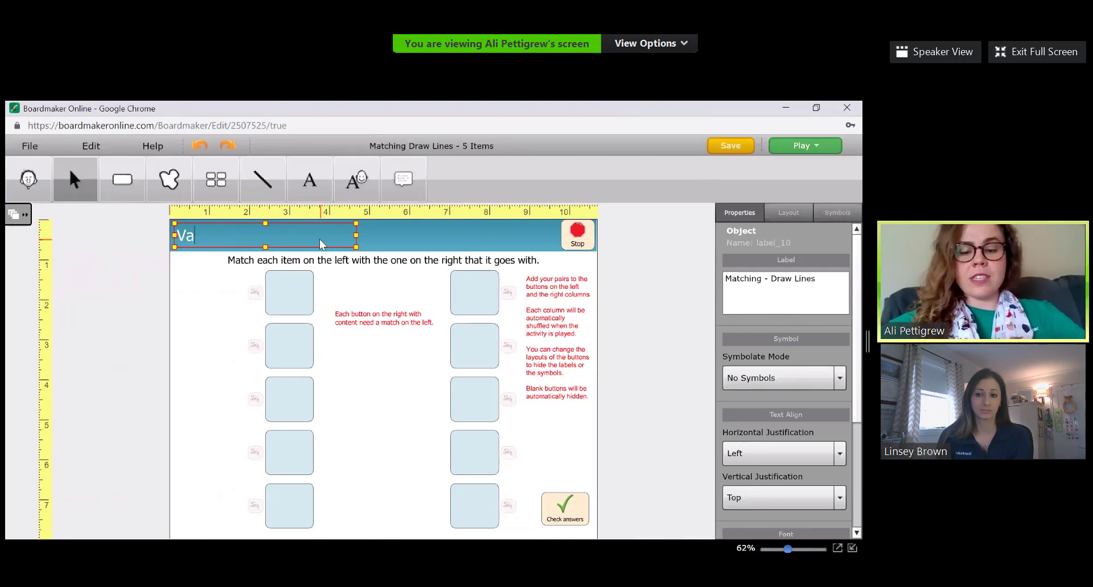
pyautogui.write('len')
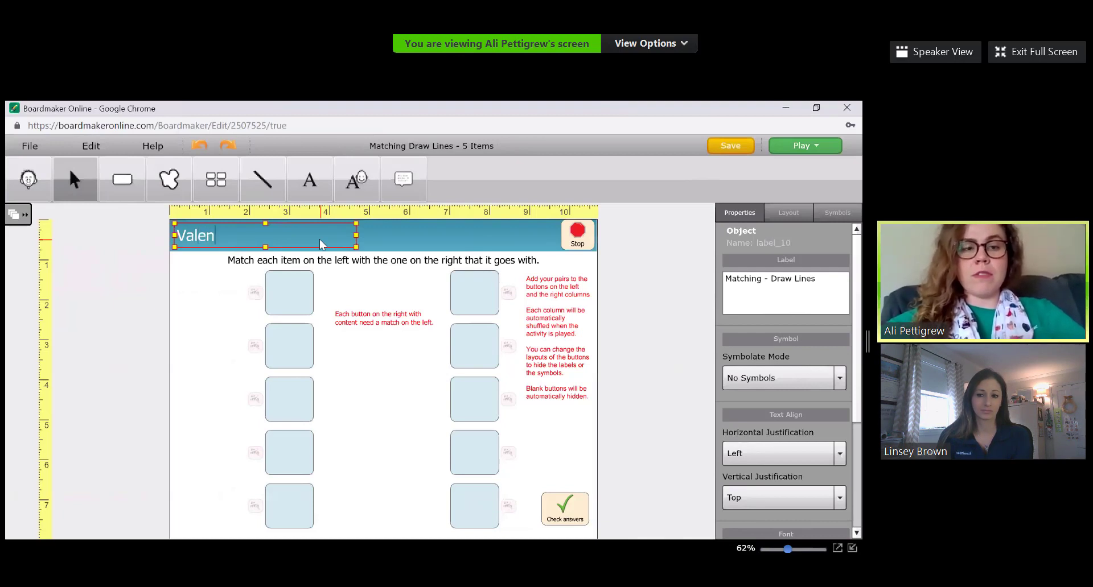
pyautogui.write("tine's")
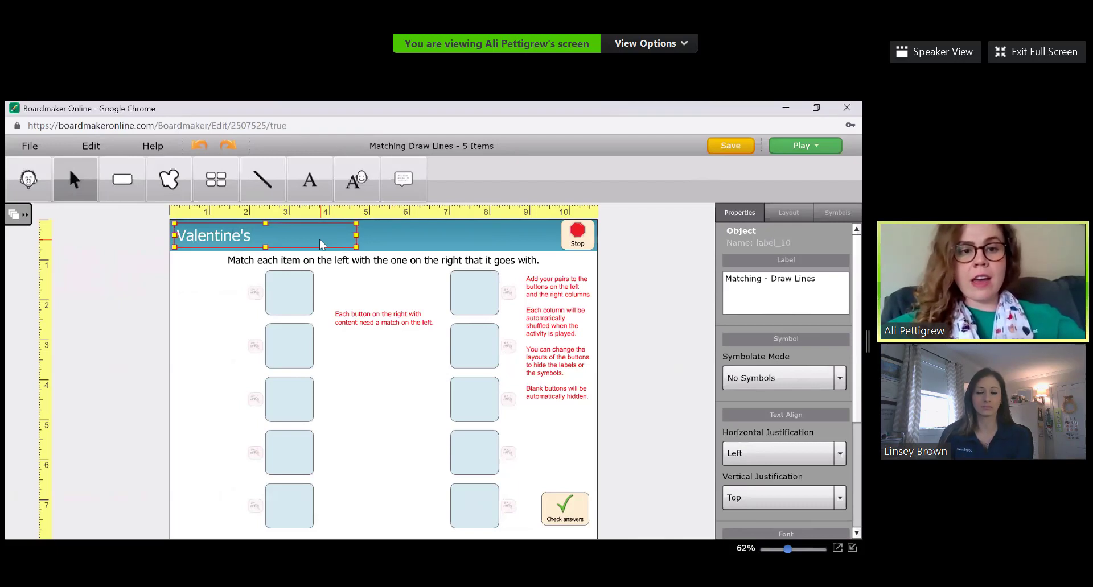
pyautogui.write('Day')
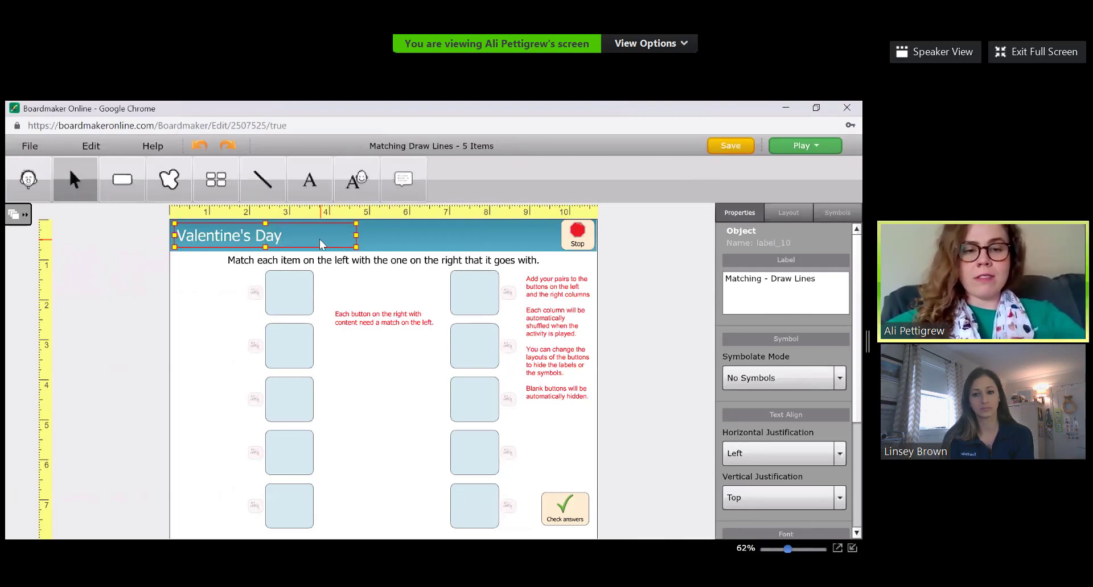
pyautogui.write('Matching')
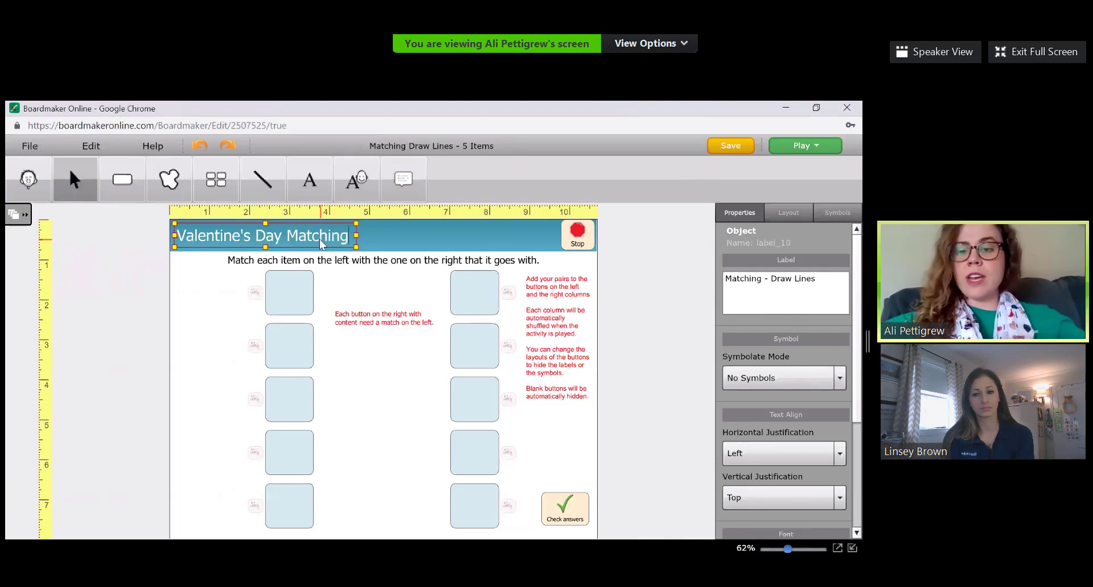
# - Set the header title's font to Happy Monkey and reduce its size to 22
pyautogui.moveTo(857, 327); pyautogui.dragTo(852, 428)
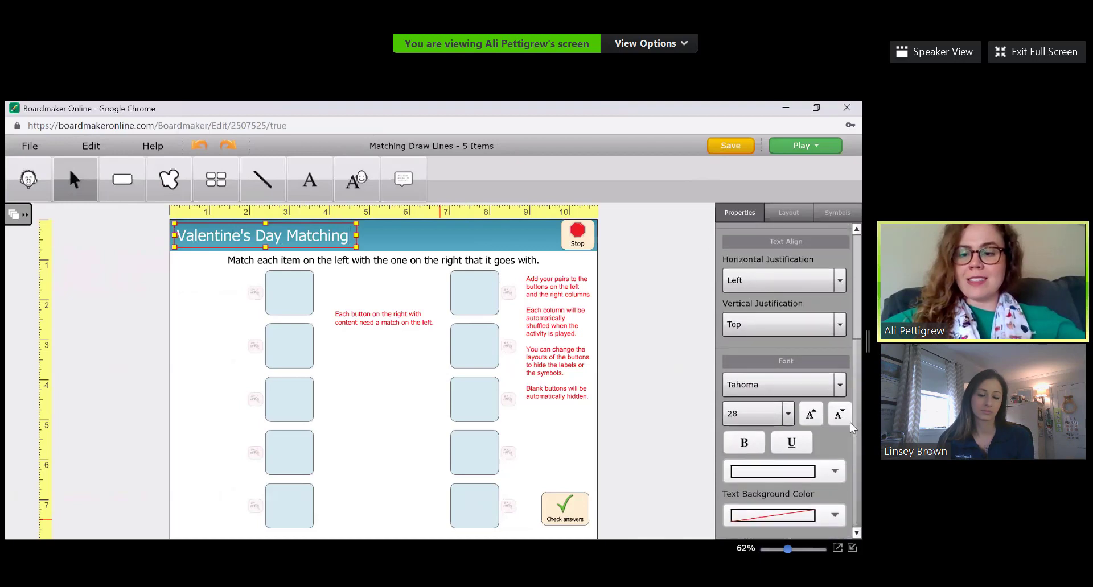
pyautogui.click(840, 385)
pyautogui.moveTo(844, 473); pyautogui.dragTo(841, 428)
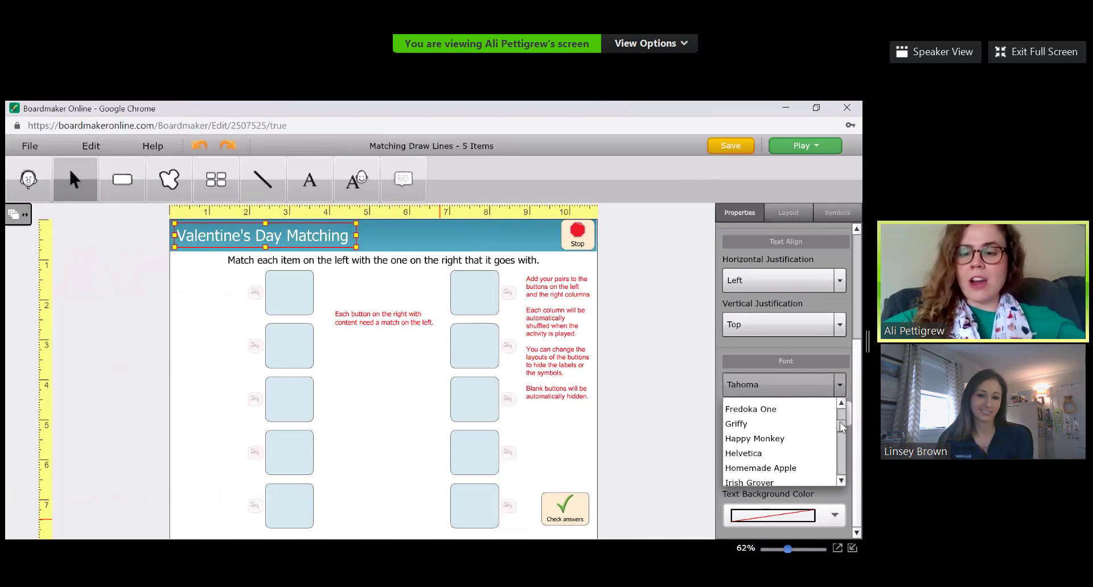
pyautogui.click(796, 443)
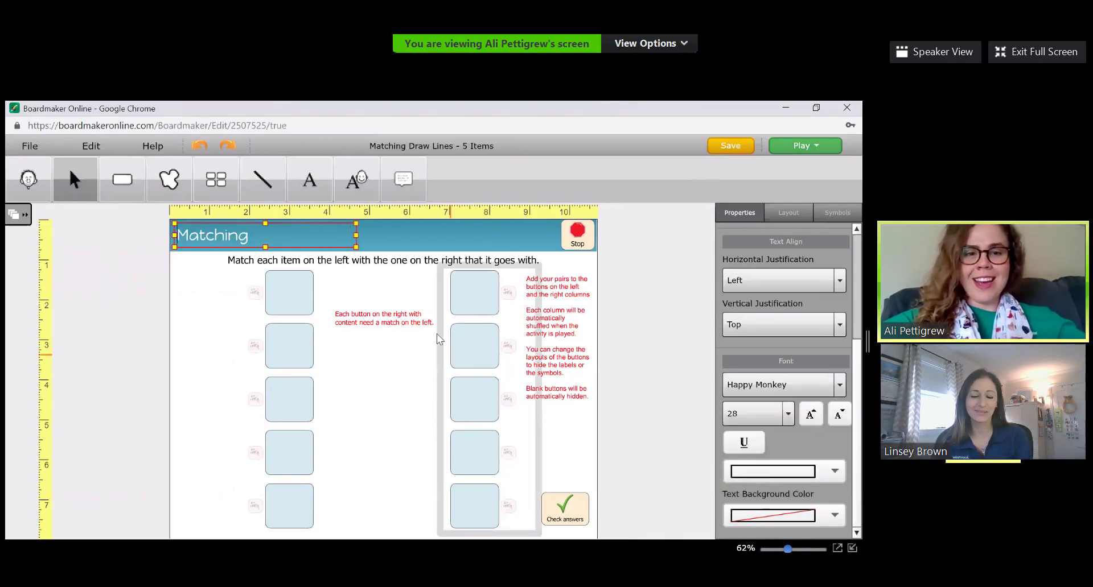
pyautogui.click(841, 417)
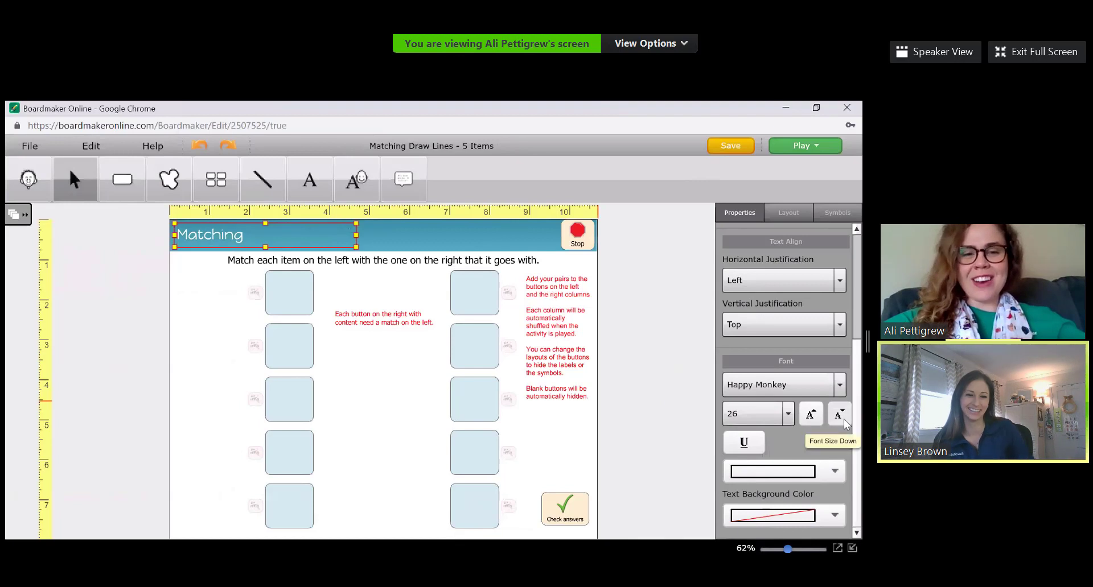
pyautogui.click(844, 422)
pyautogui.click(844, 422)
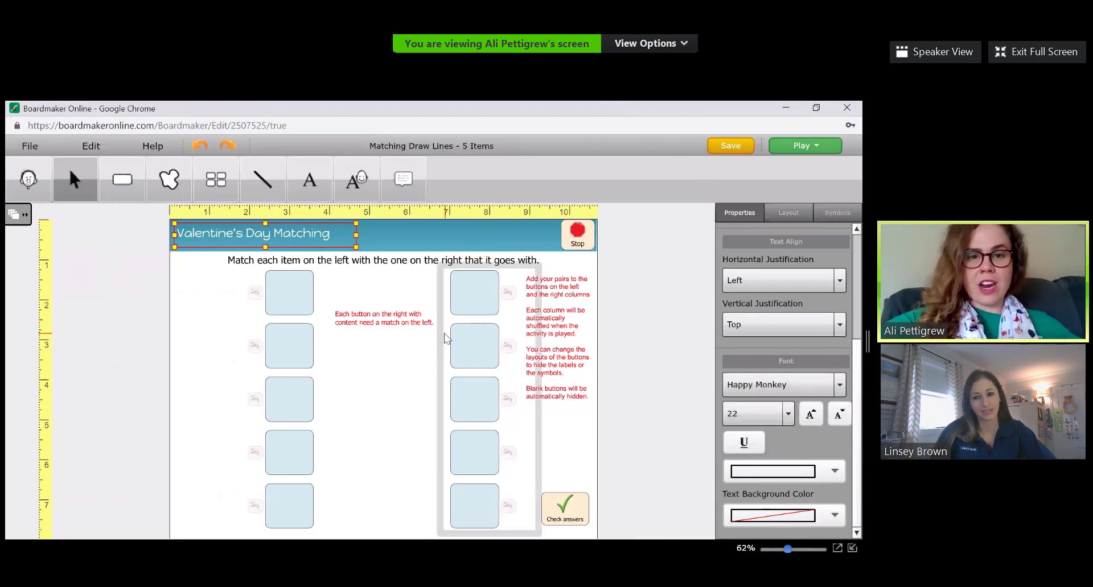
# - Fill the header bar behind the title with light red and turn off its gradient
pyautogui.click(428, 238)
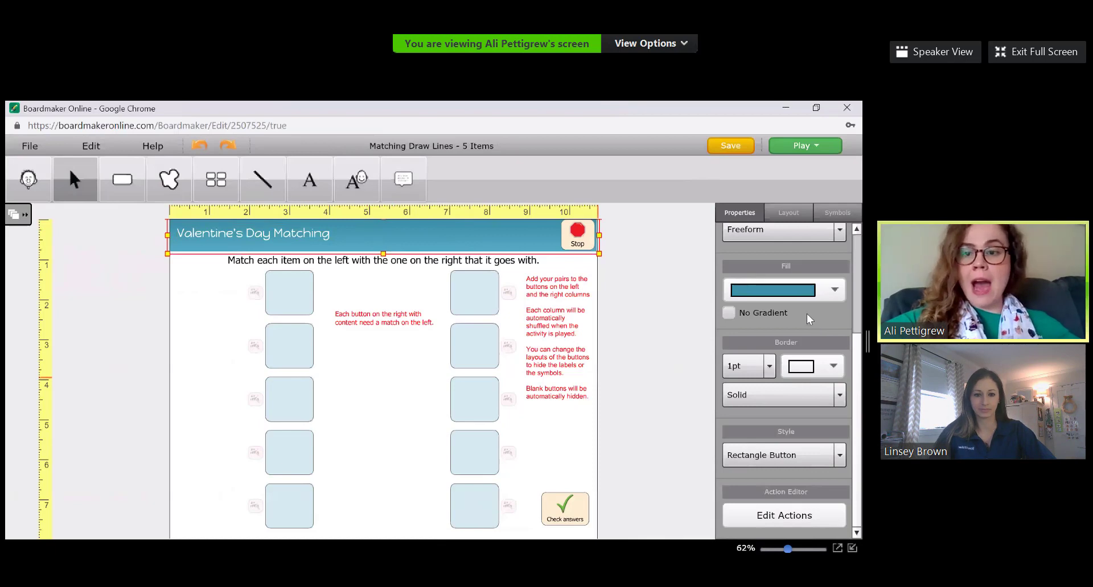
pyautogui.click(805, 291)
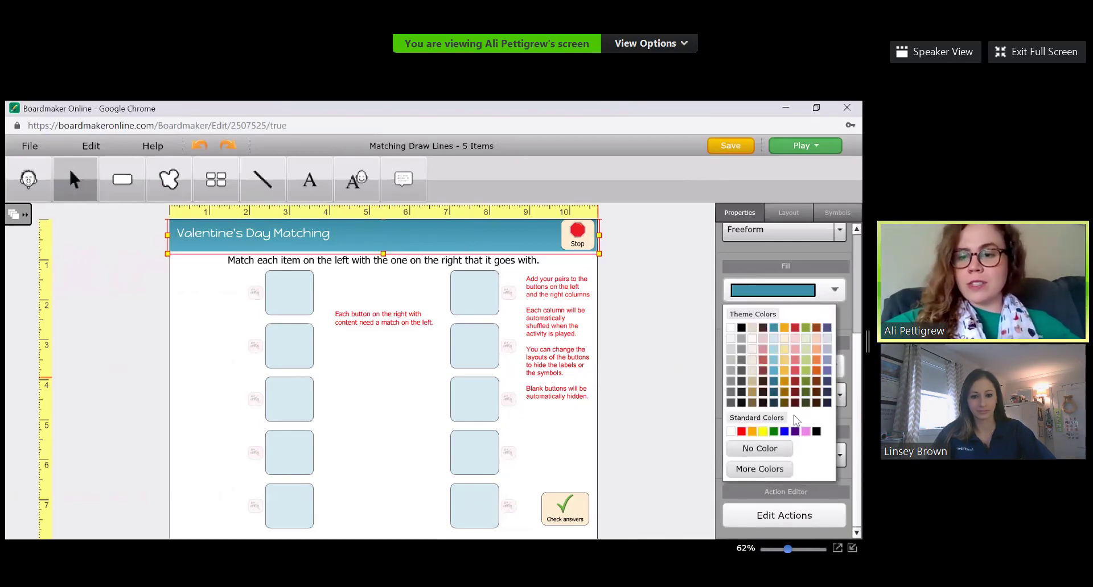
pyautogui.click(795, 362)
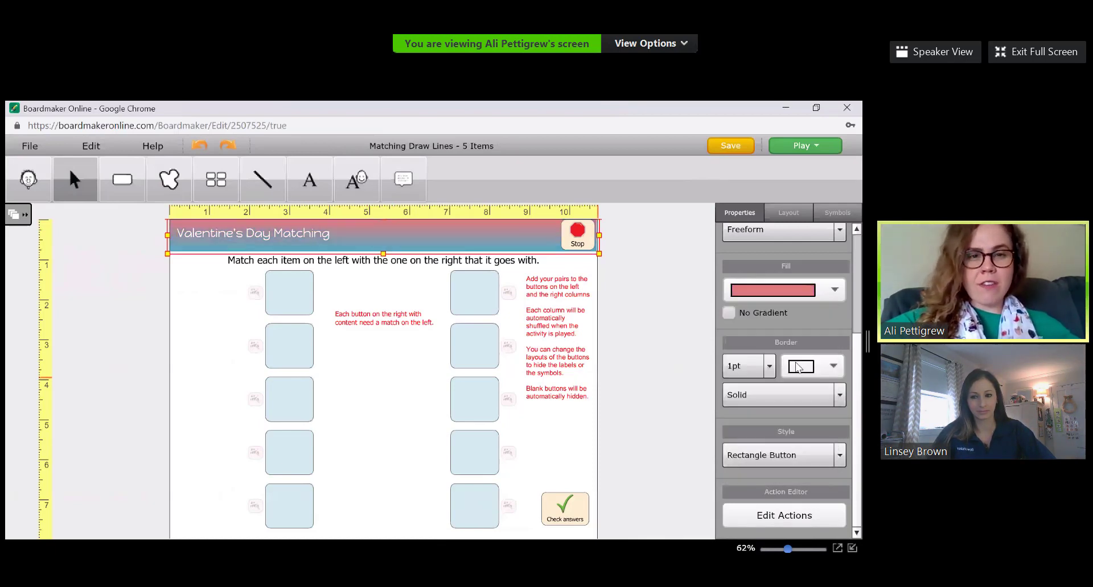
pyautogui.click(728, 314)
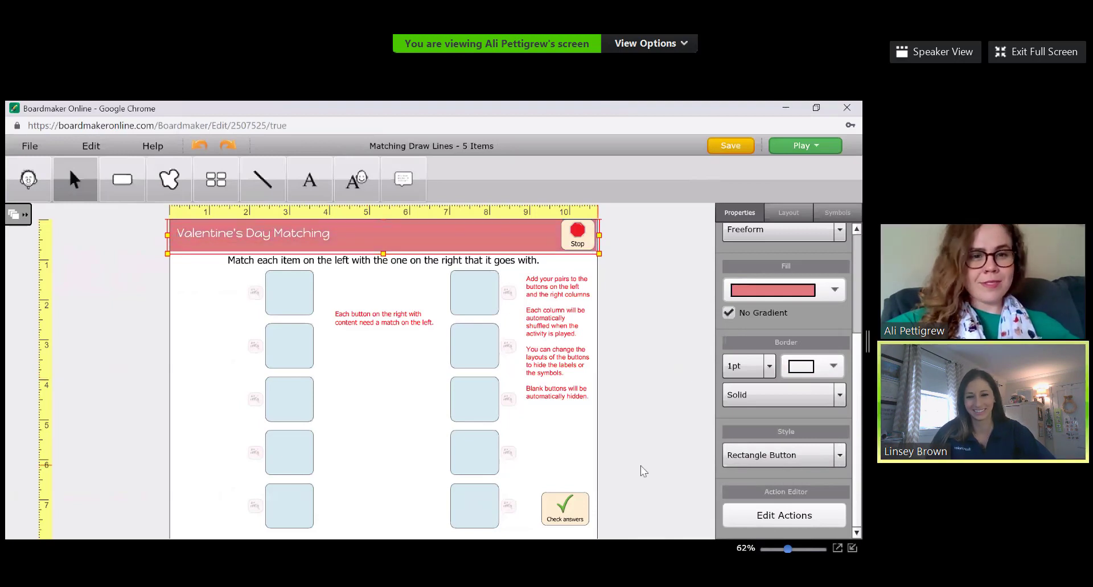
# - Set the activity page's background color to the same light red as the header bar
pyautogui.click(180, 328)
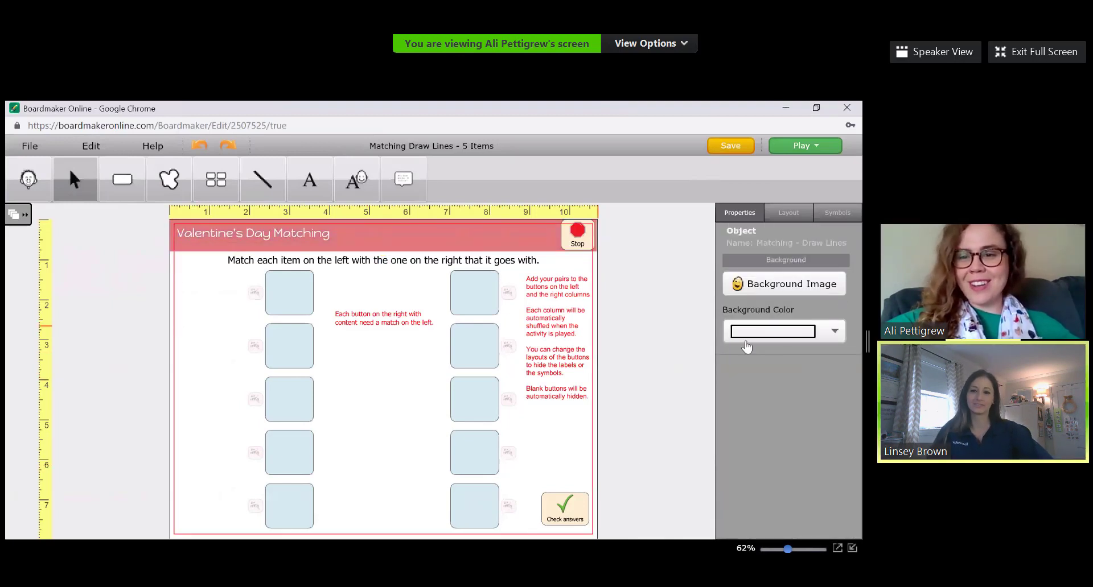
pyautogui.click(763, 337)
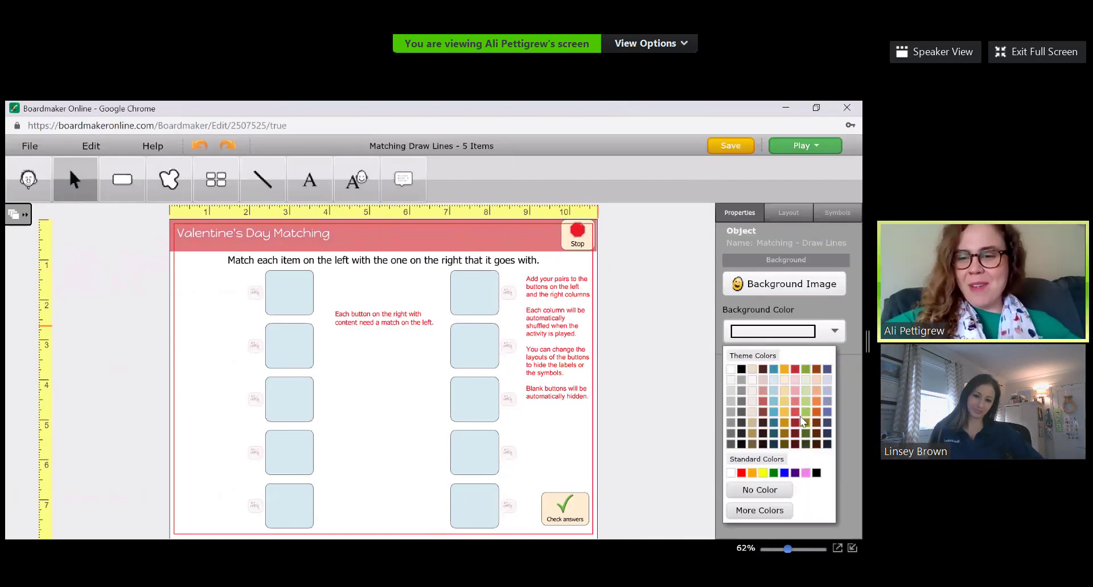
pyautogui.click(795, 400)
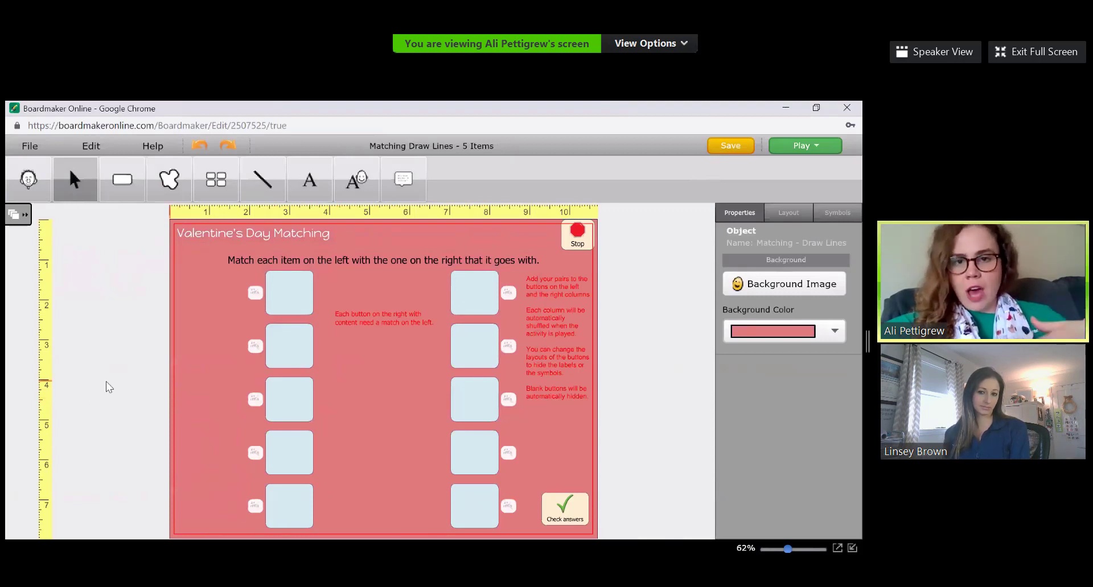
# - Fill all five buttons in the page's left matching column with white
pyautogui.click(312, 308)
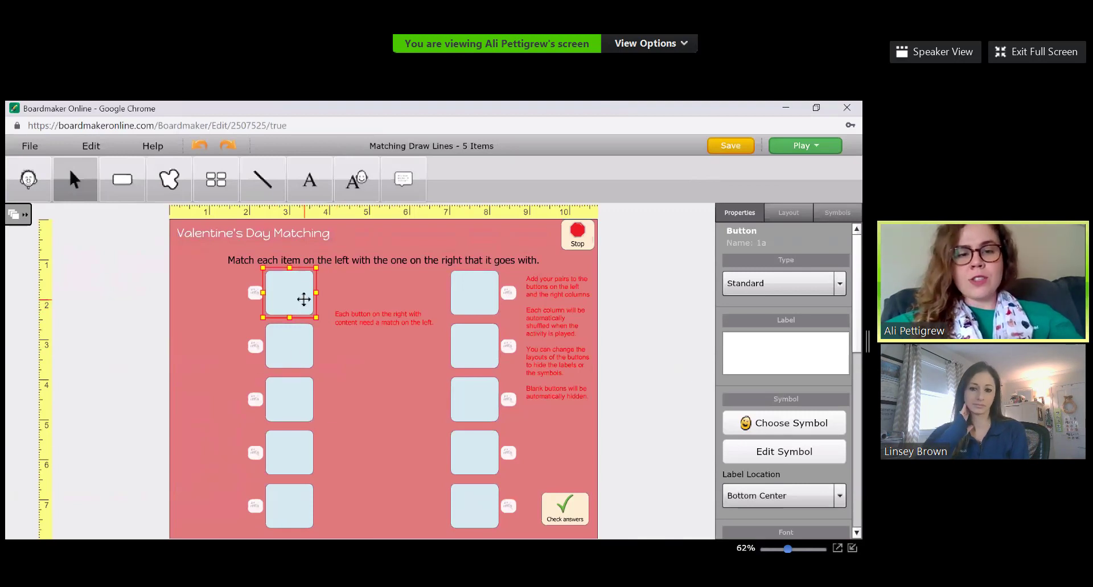
pyautogui.click(148, 323)
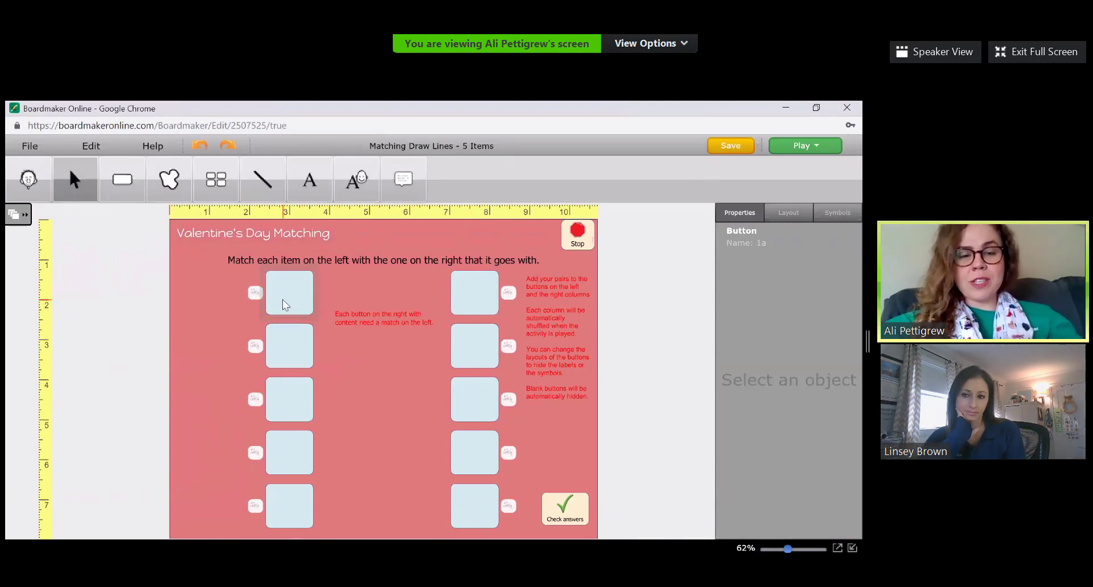
pyautogui.moveTo(287, 342); pyautogui.dragTo(303, 515)
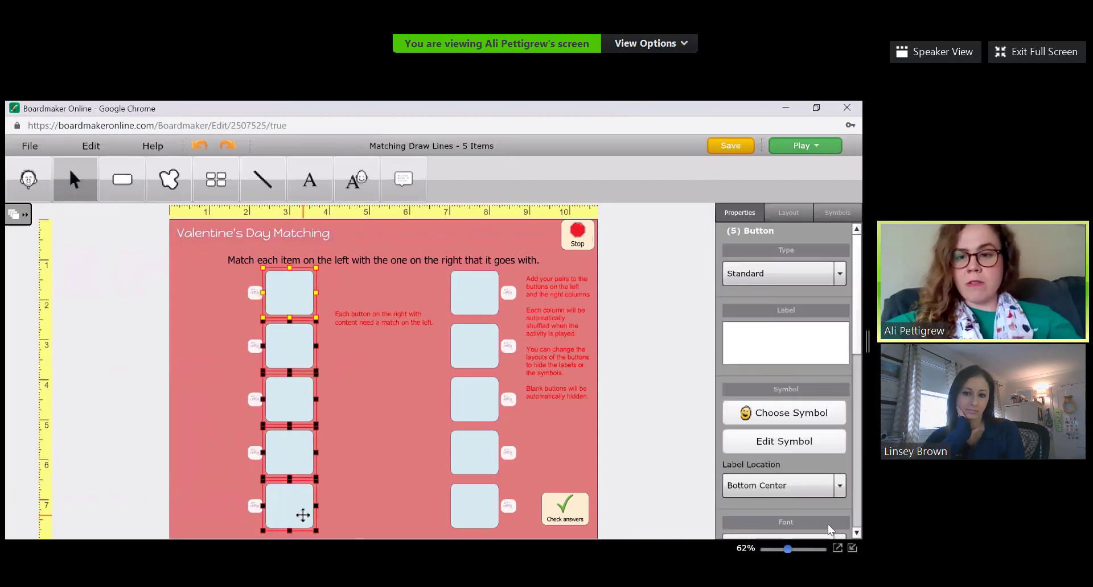
pyautogui.scroll(-5, 846, 414)
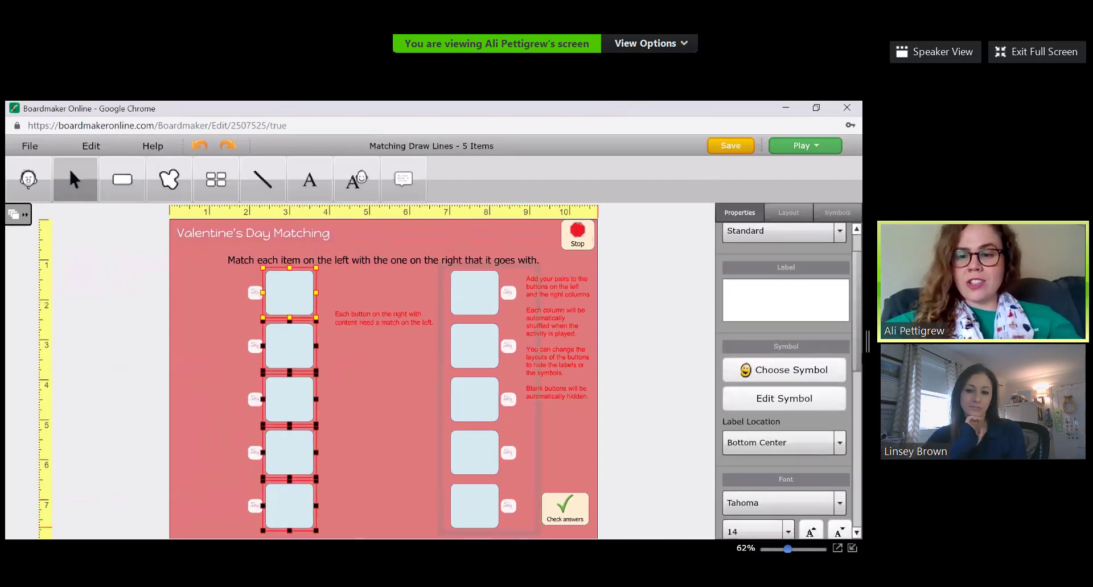
pyautogui.scroll(-2, 811, 401)
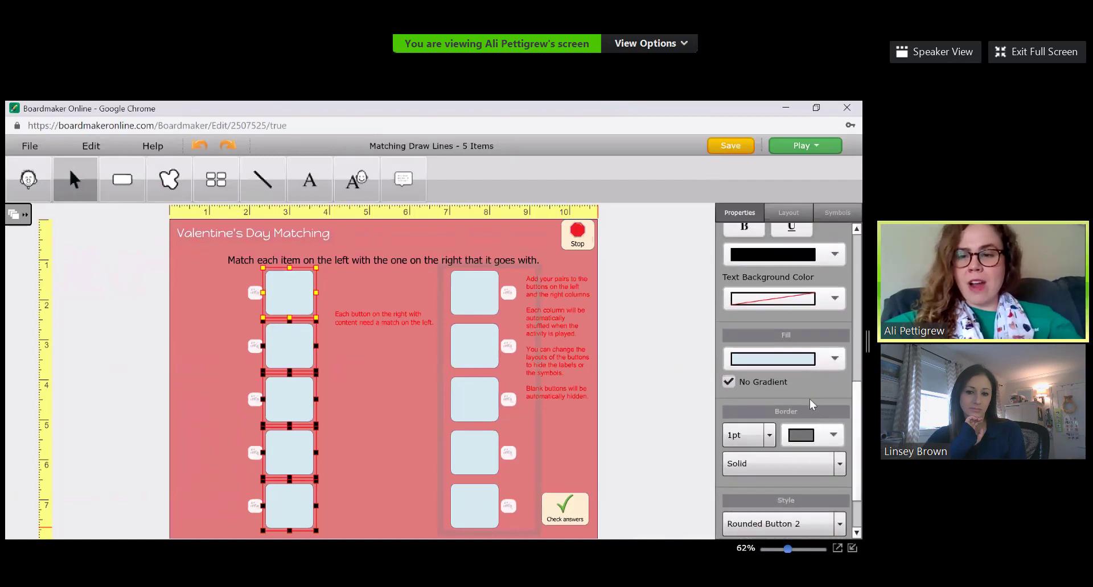
pyautogui.click(809, 362)
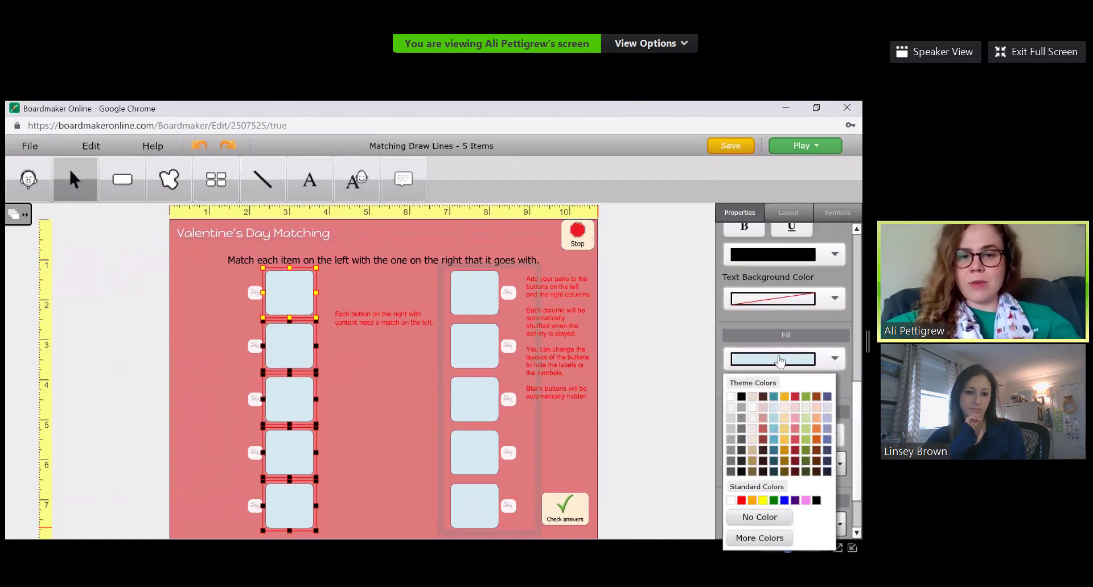
pyautogui.click(733, 397)
pyautogui.click(658, 297)
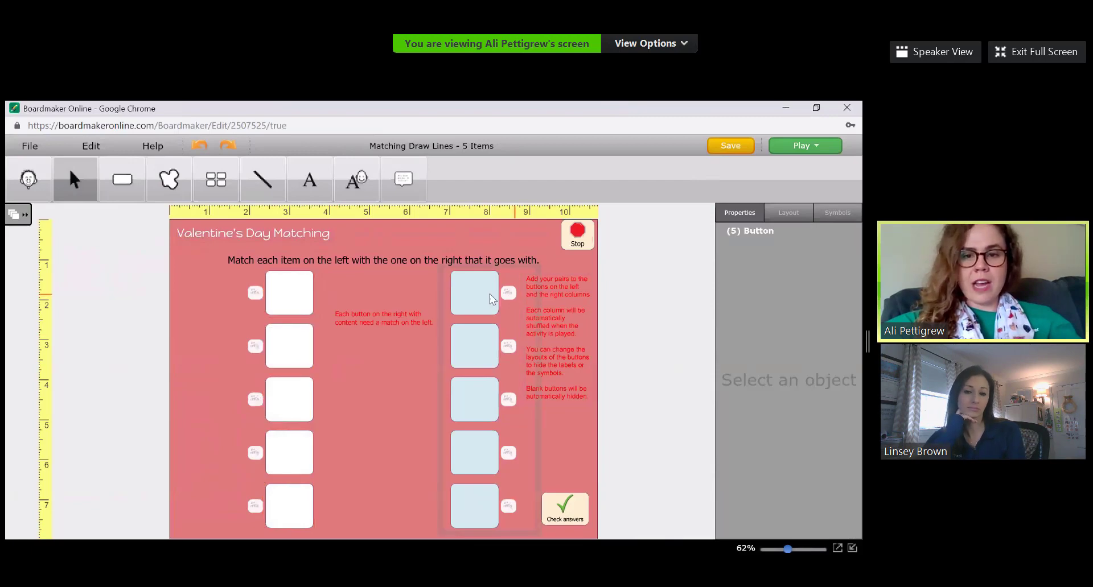
# - Fill all five buttons in the page's right matching column with white
pyautogui.moveTo(489, 294); pyautogui.dragTo(484, 521)
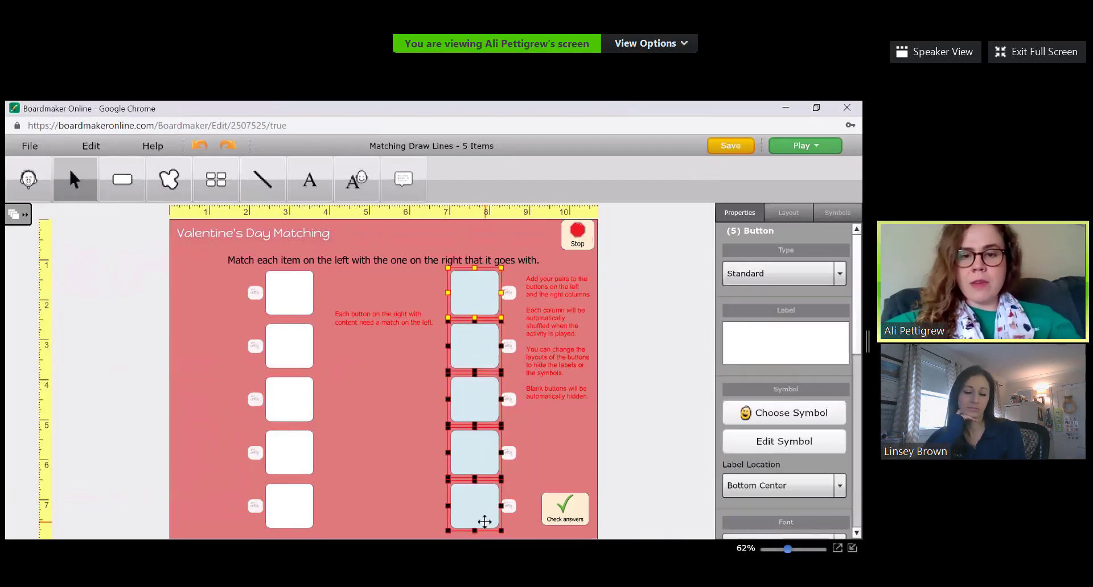
pyautogui.moveTo(856, 330); pyautogui.dragTo(861, 430)
pyautogui.click(800, 458)
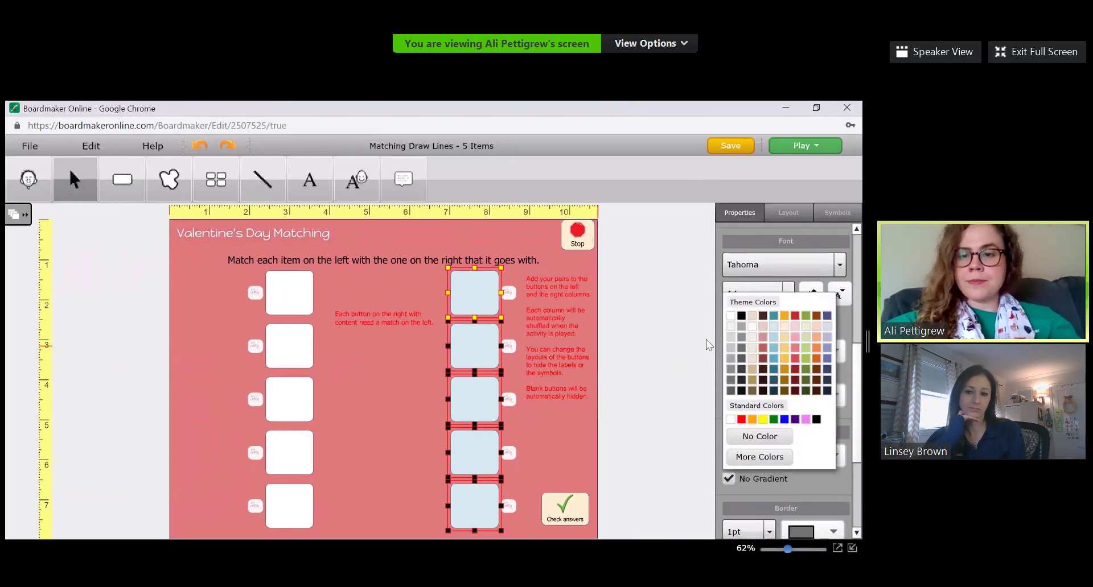
pyautogui.click(739, 317)
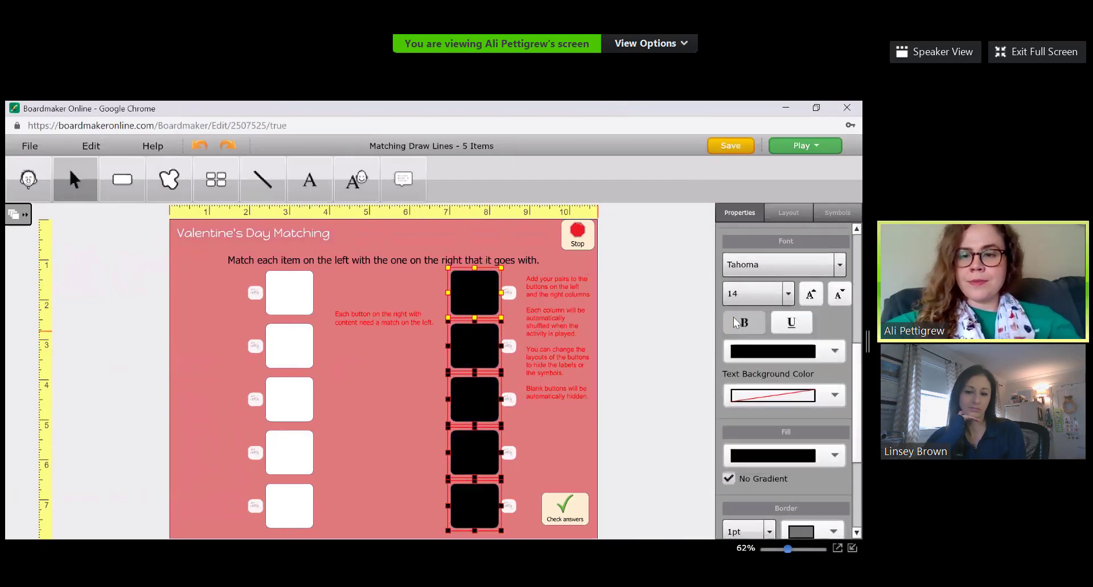
pyautogui.click(773, 462)
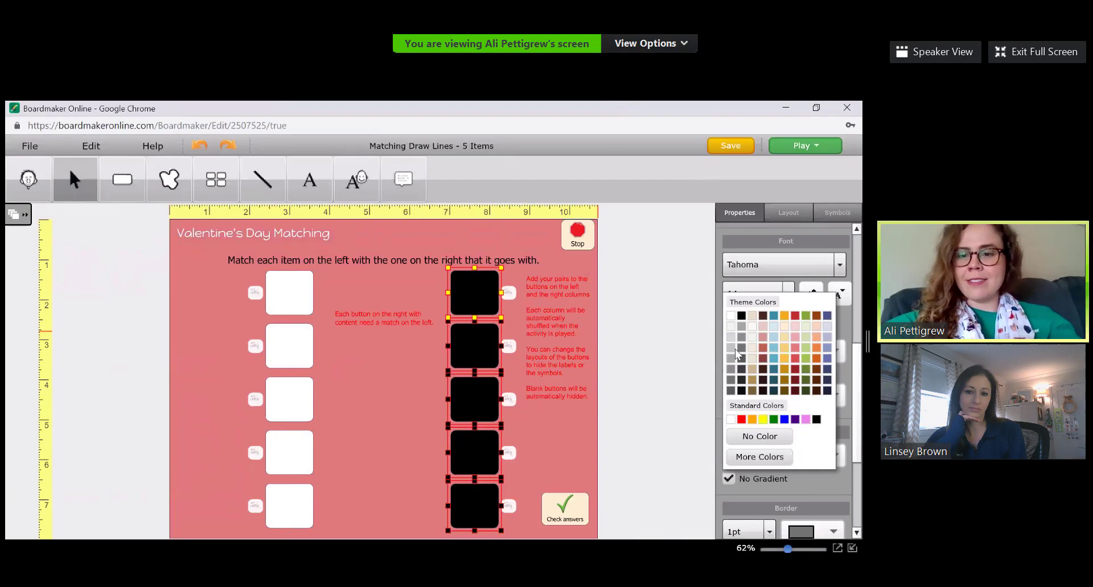
pyautogui.click(730, 316)
pyautogui.click(636, 360)
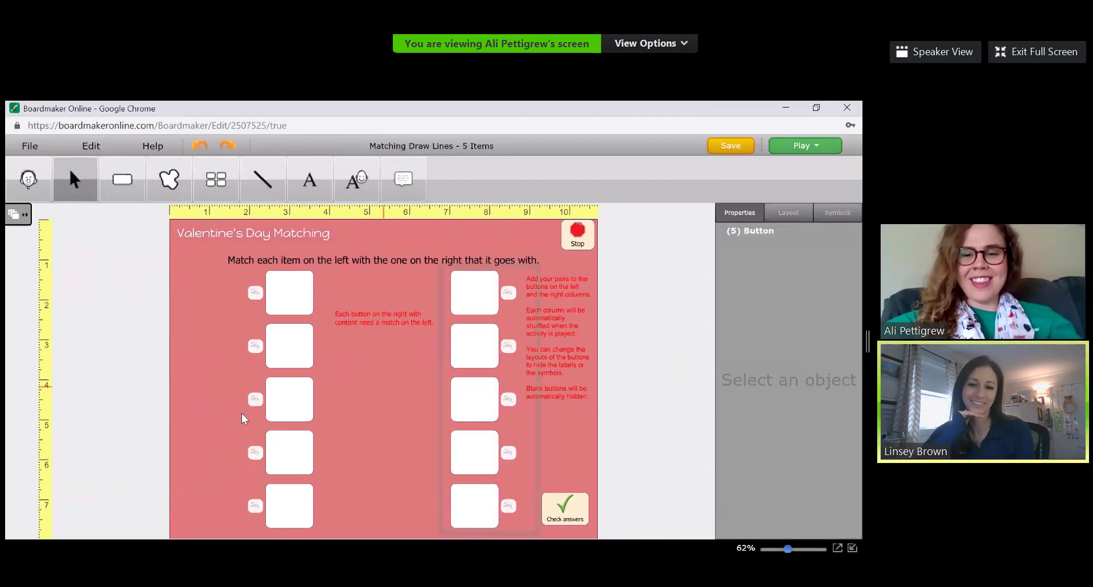
# - Label the first button of the left matching column "candy hearts" and give it the symbol with writing on the hearts
pyautogui.click(308, 304)
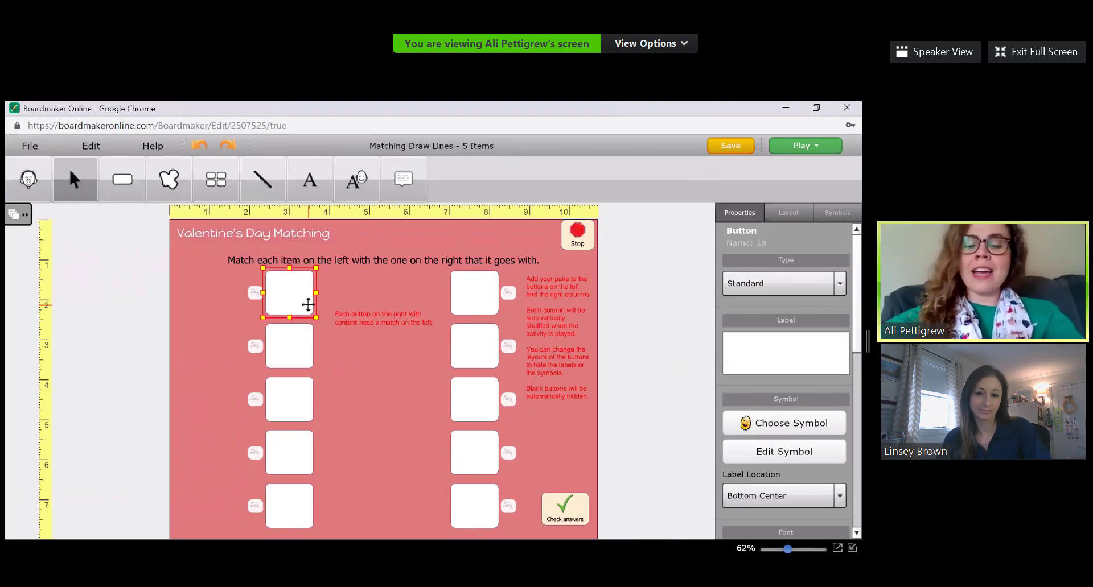
pyautogui.write('candy')
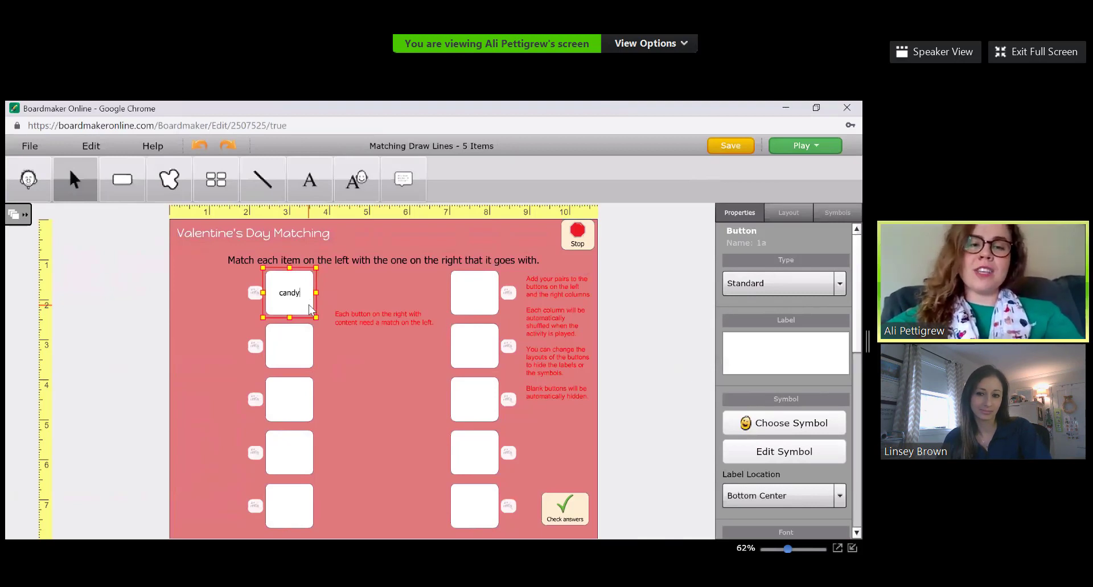
pyautogui.write(' hear')
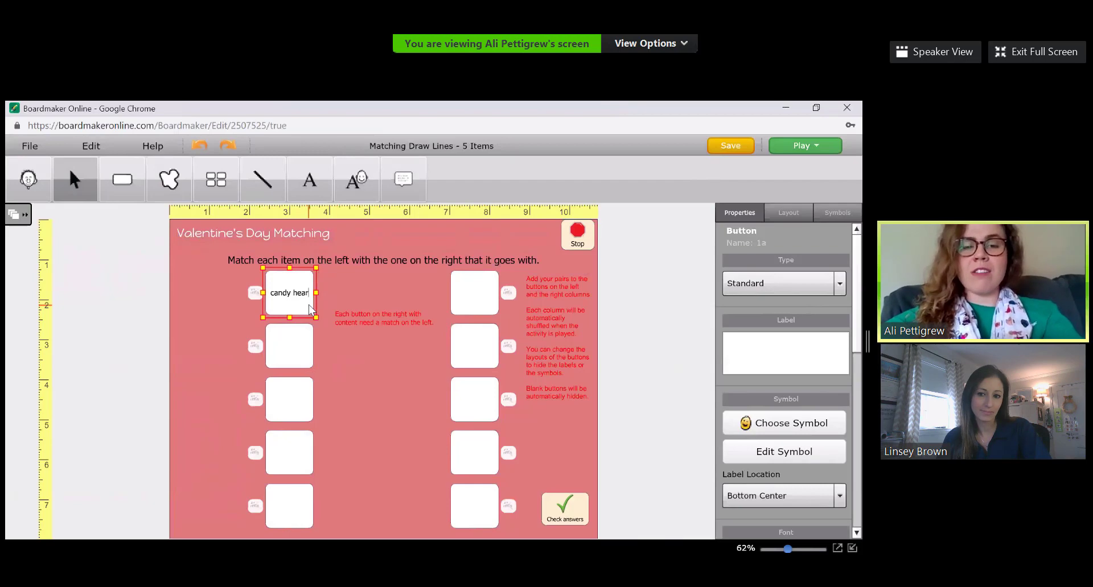
pyautogui.write('ts')
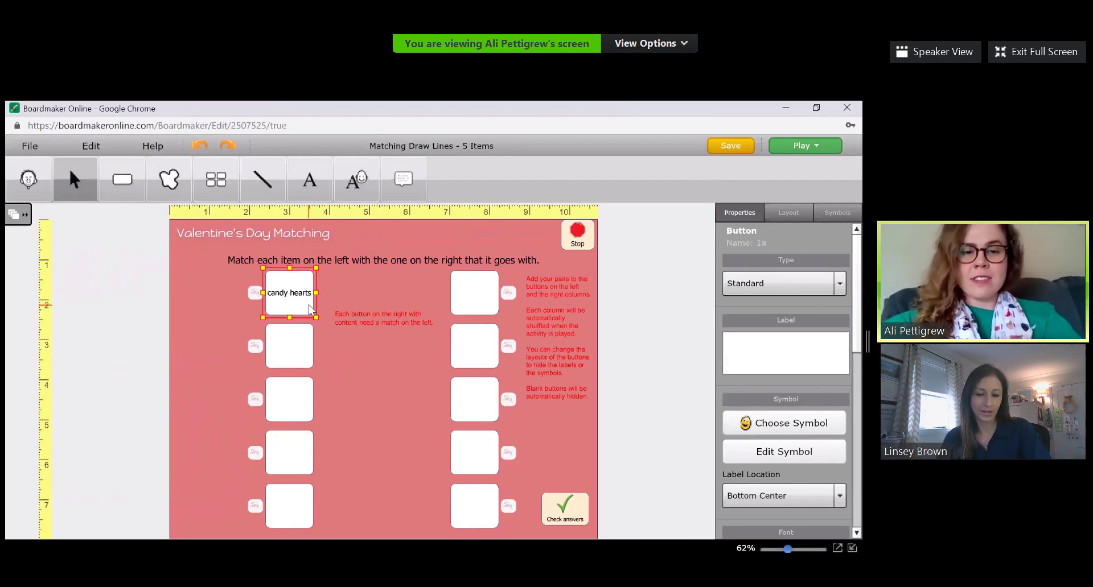
pyautogui.press('Return')
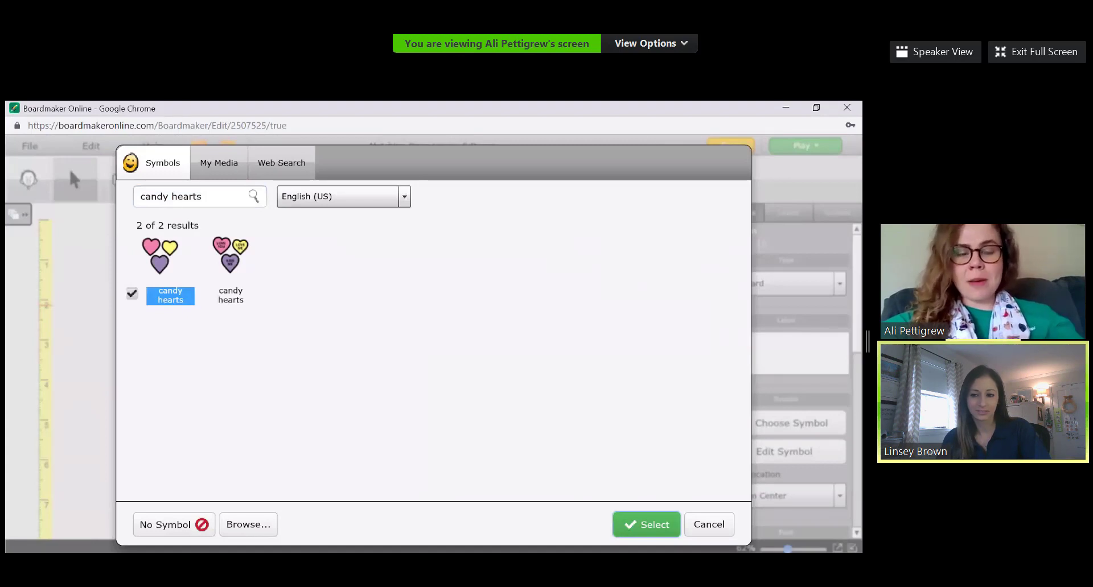
pyautogui.click(231, 270)
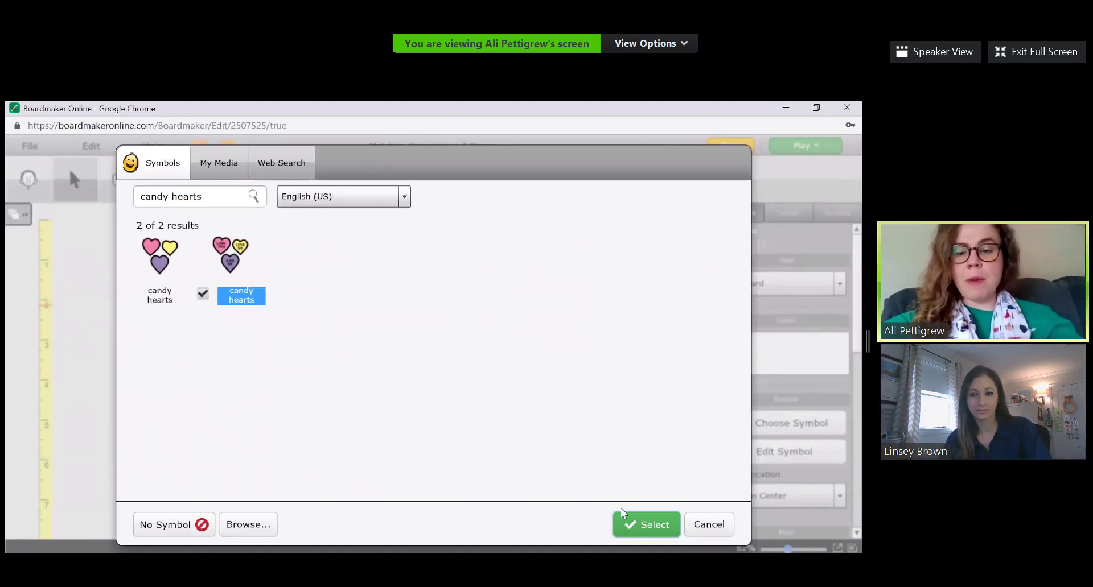
pyautogui.click(654, 528)
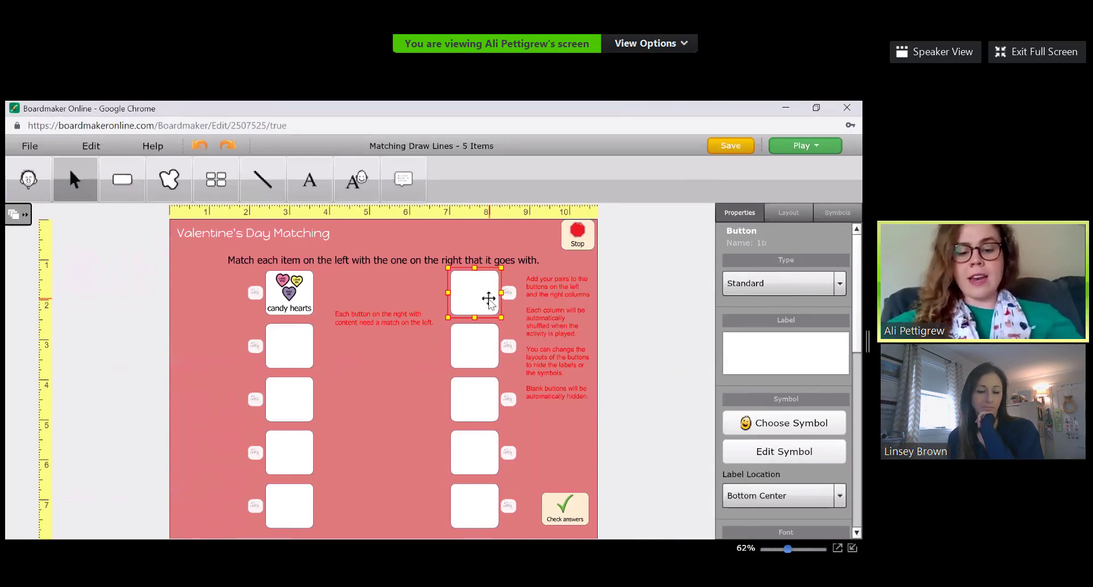
# - Label the first button of the right matching column "candy hearts" with the same lettered hearts symbol
pyautogui.write('candy')
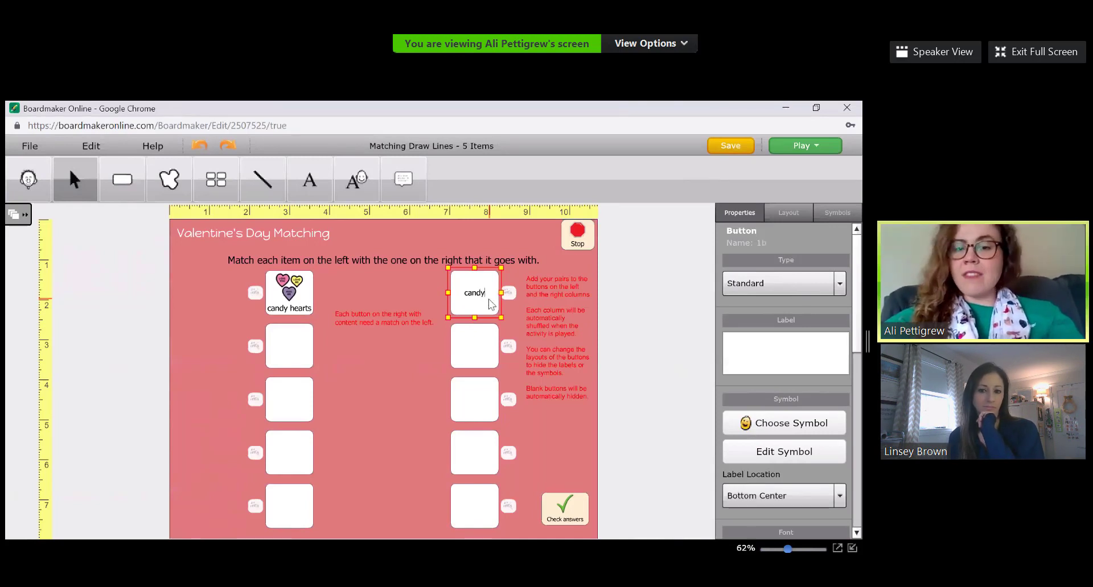
pyautogui.write(' hearts')
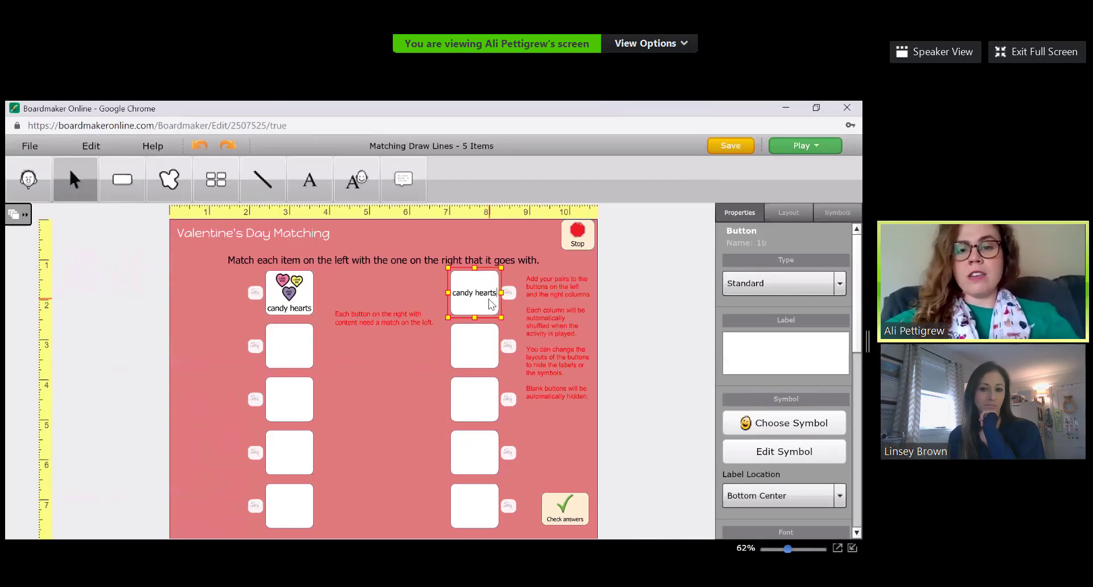
pyautogui.press('Return')
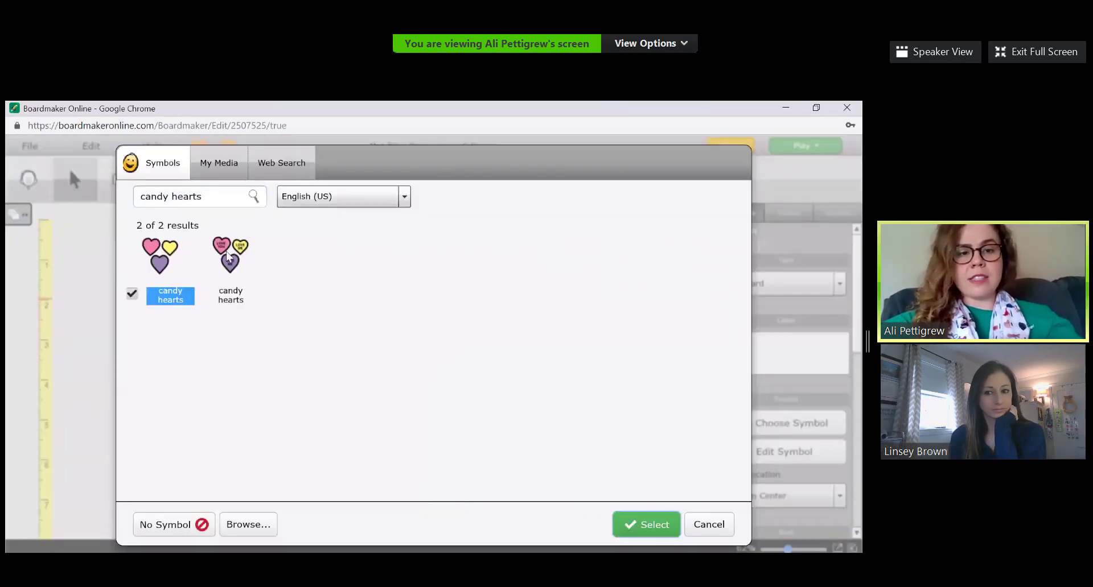
pyautogui.click(228, 254)
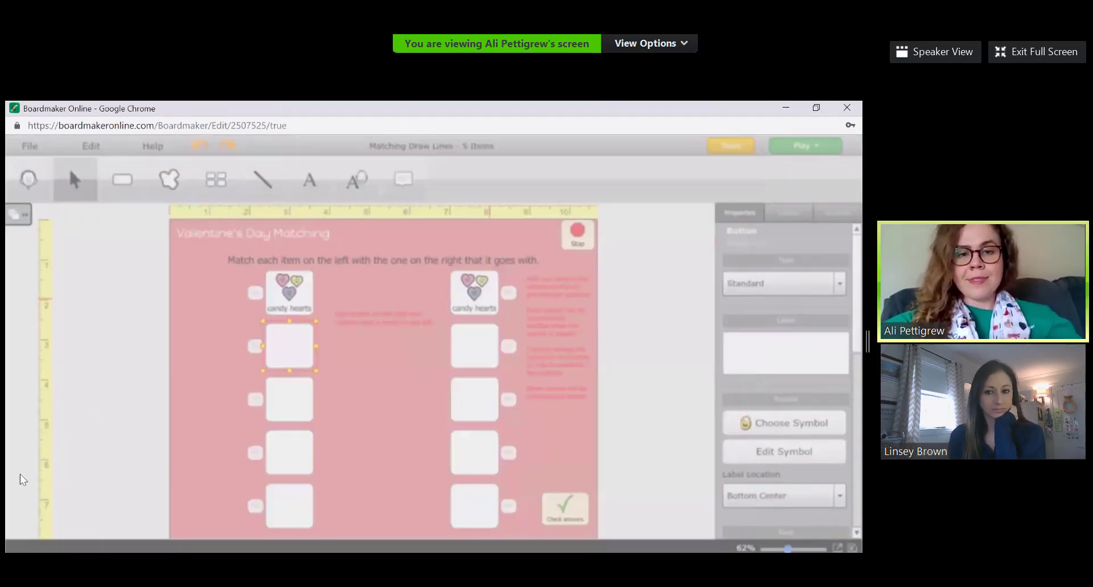
# - Label the second button of the left column "crush" with the symbol of a heart above green and blue figures
pyautogui.click(281, 361)
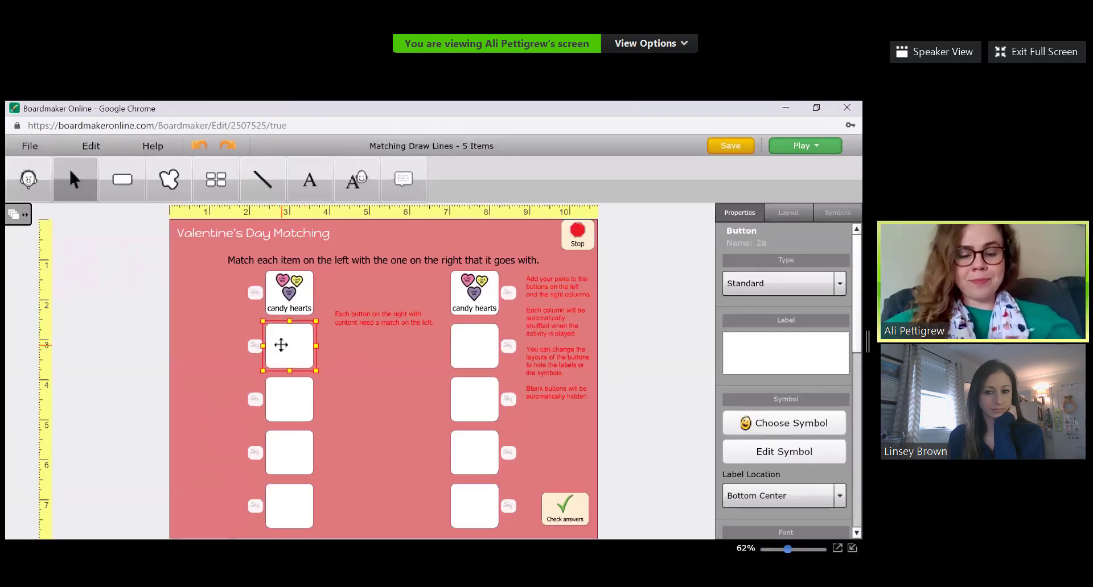
pyautogui.write('crush')
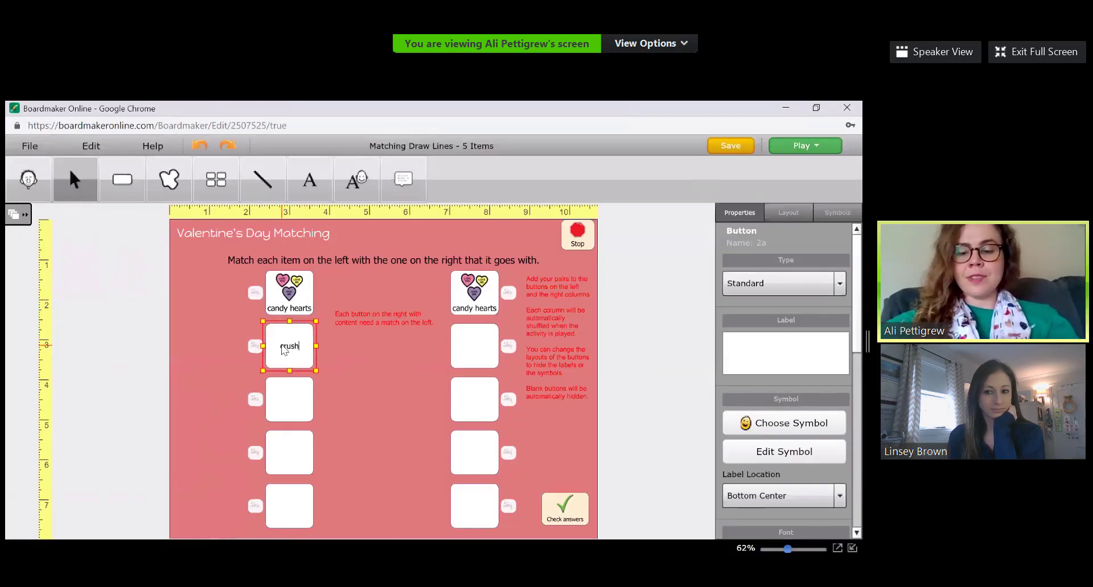
pyautogui.doubleClick(284, 350)
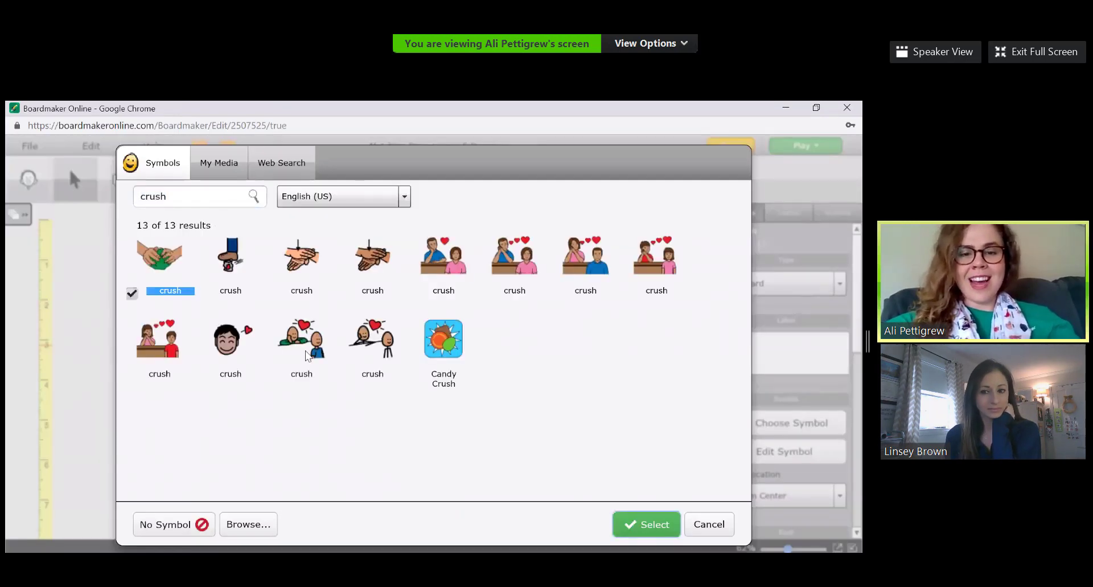
pyautogui.click(306, 355)
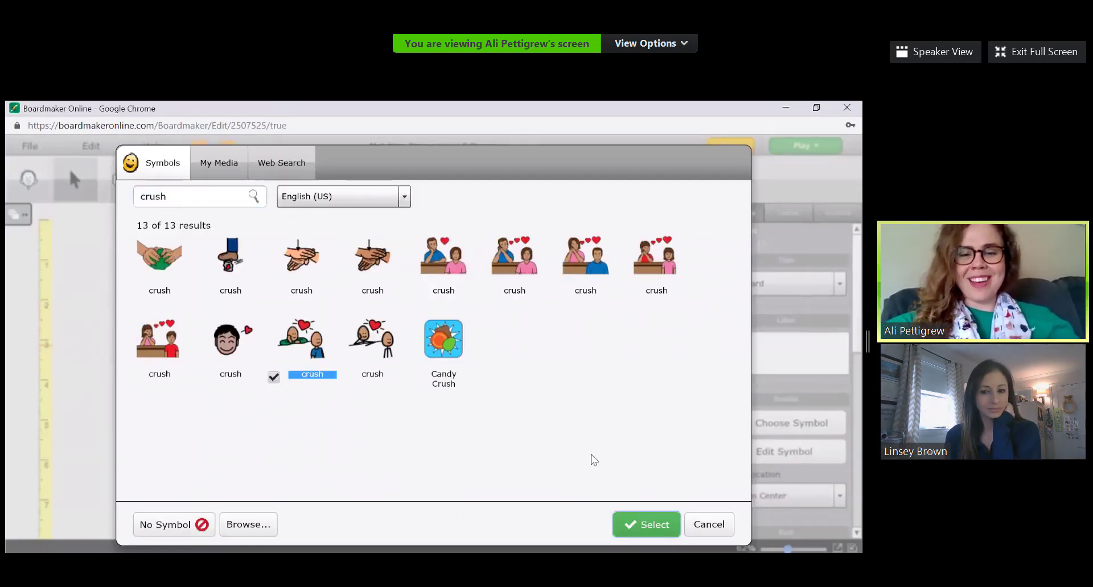
pyautogui.click(654, 524)
# - Label the second button of the right column "crush" and give it the same symbol as its left match
pyautogui.click(485, 368)
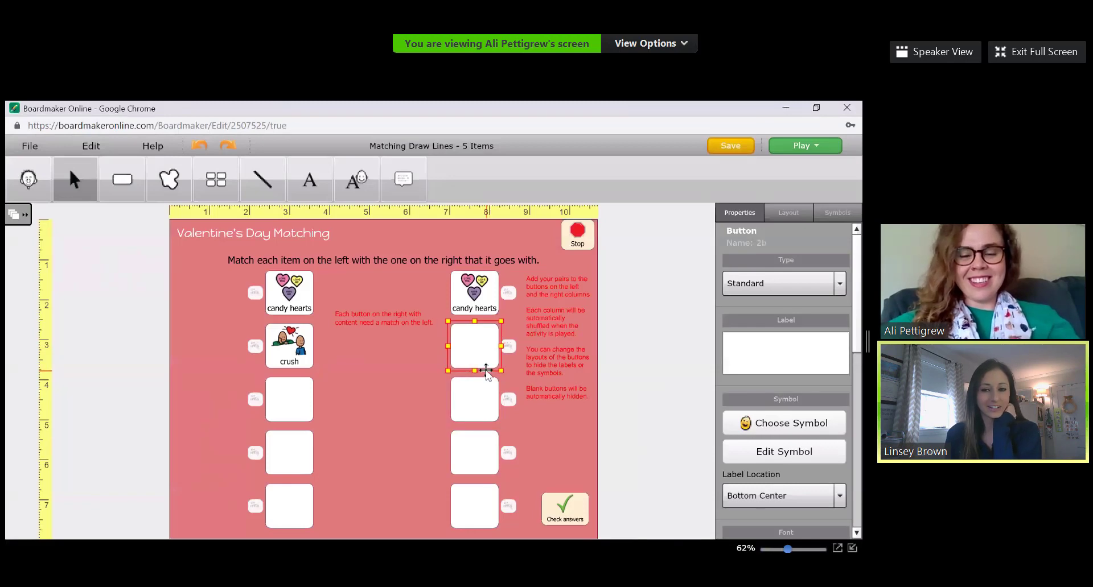
pyautogui.write('crush')
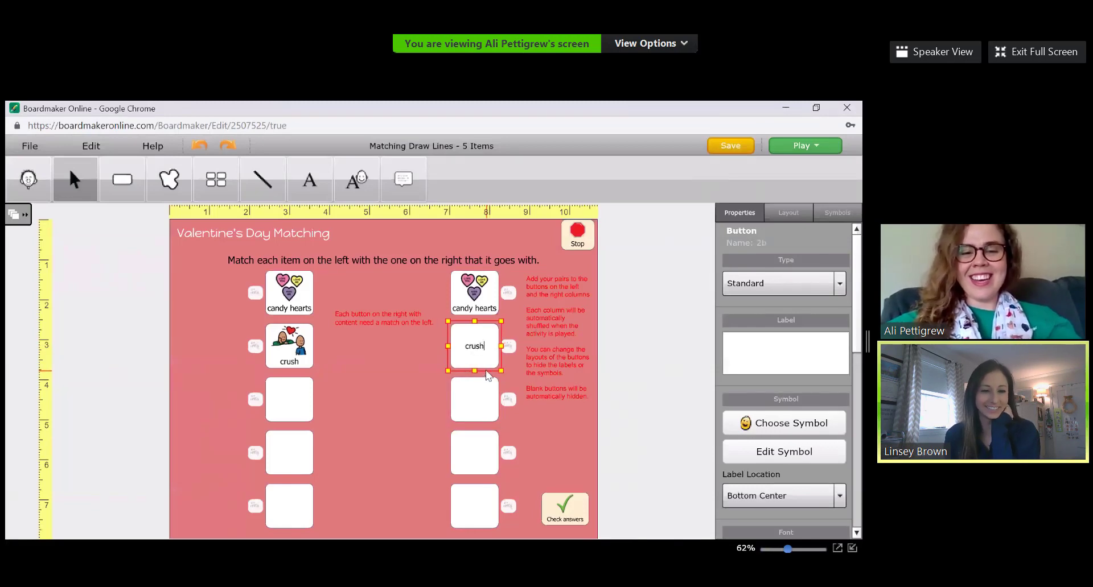
pyautogui.press('Return')
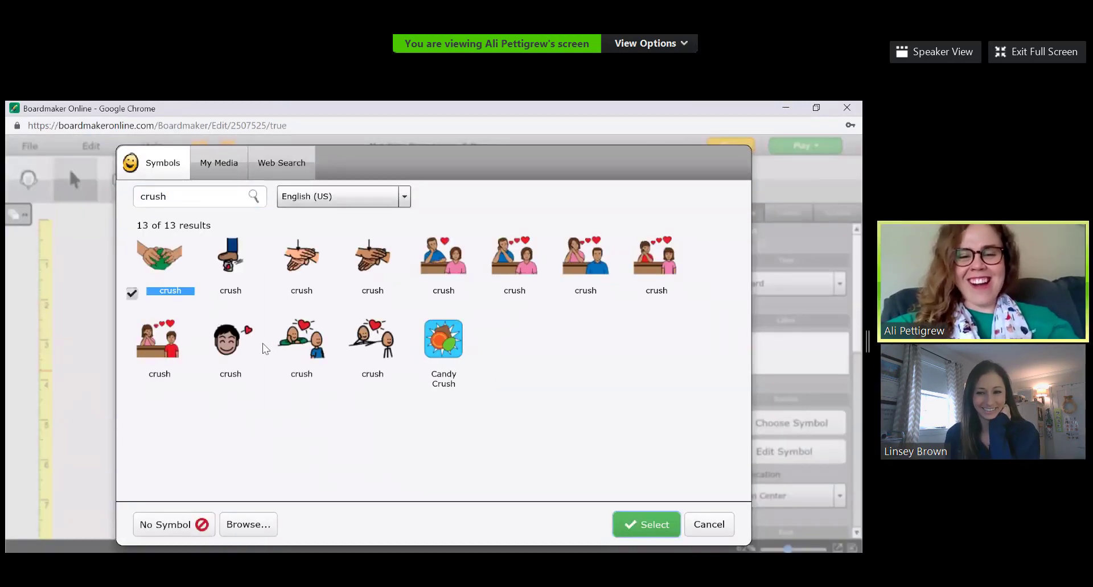
pyautogui.click(300, 348)
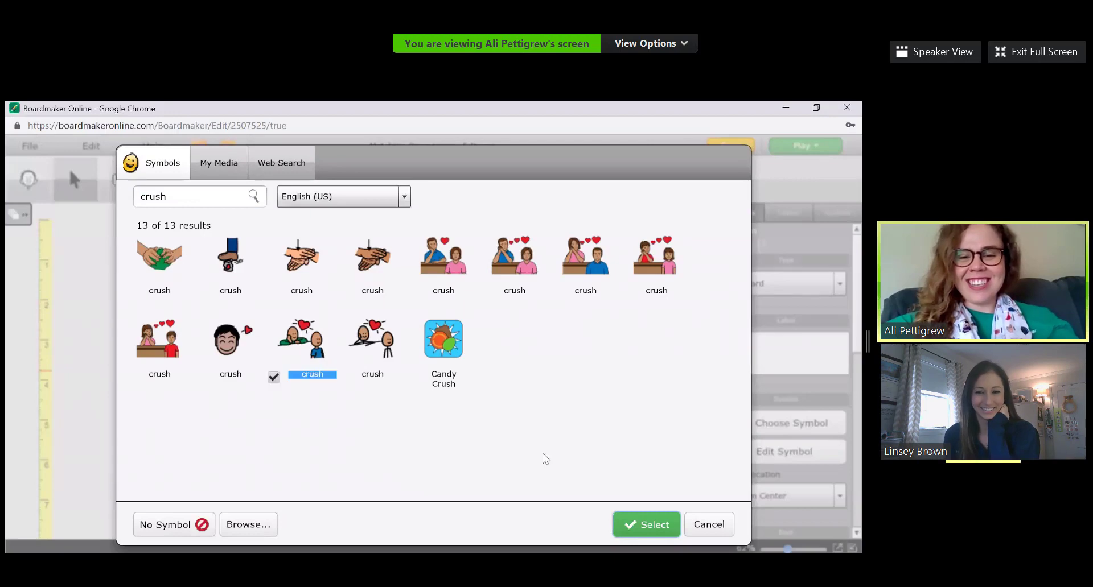
pyautogui.click(640, 524)
# - Label the third button of the left column "cupid" with the orange-haired Cupid symbol
pyautogui.click(281, 400)
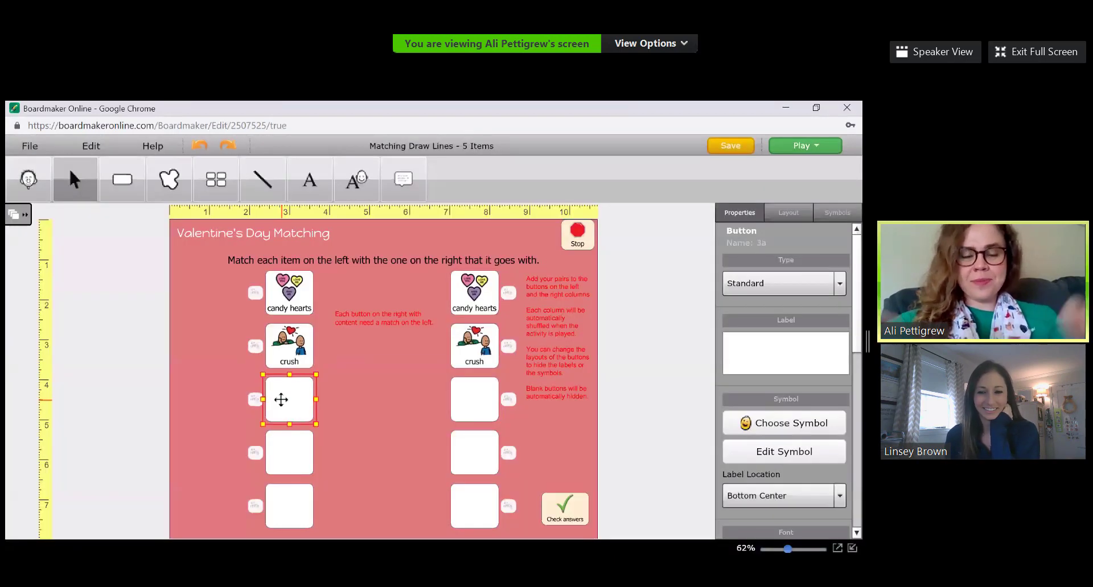
pyautogui.write('cupi')
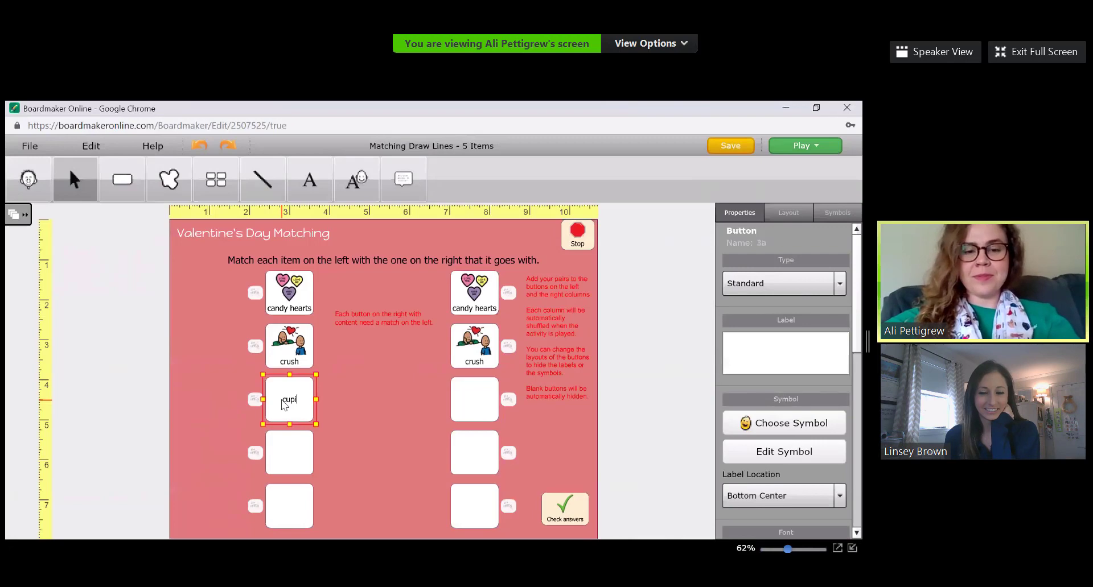
pyautogui.write('d')
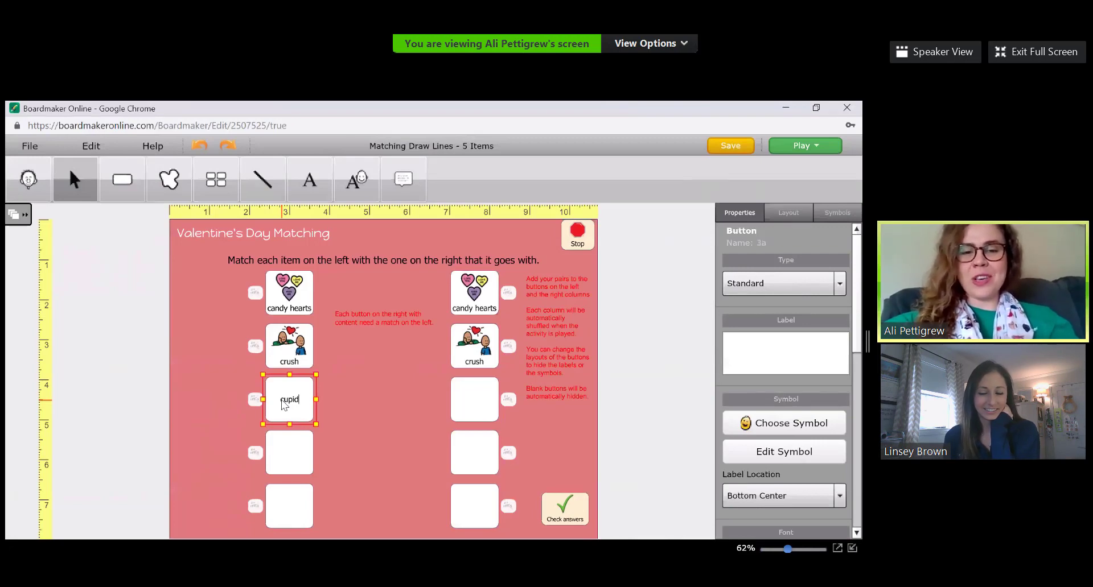
pyautogui.press('Return')
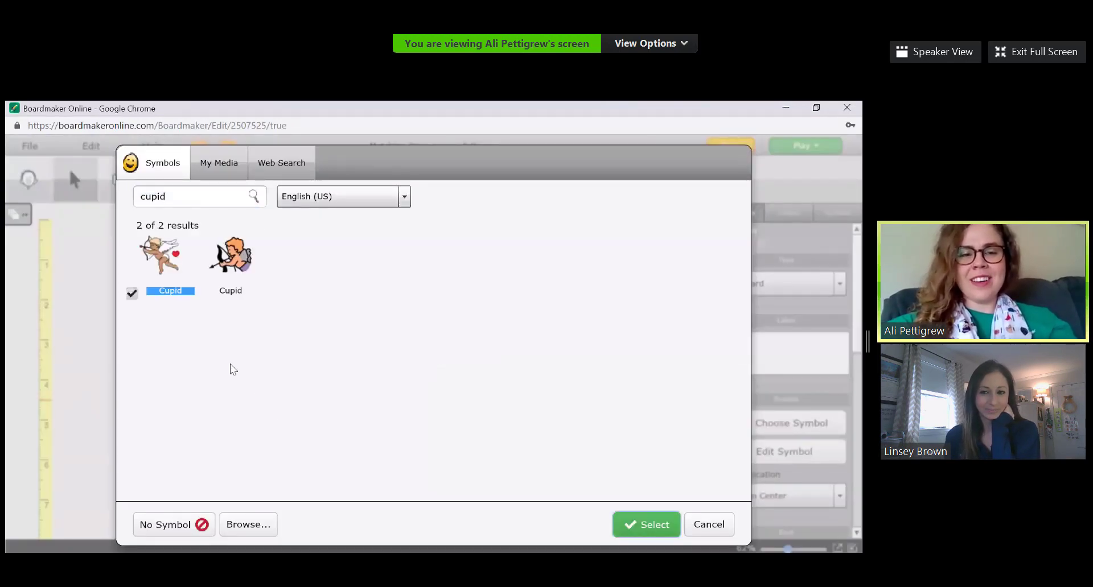
pyautogui.click(244, 260)
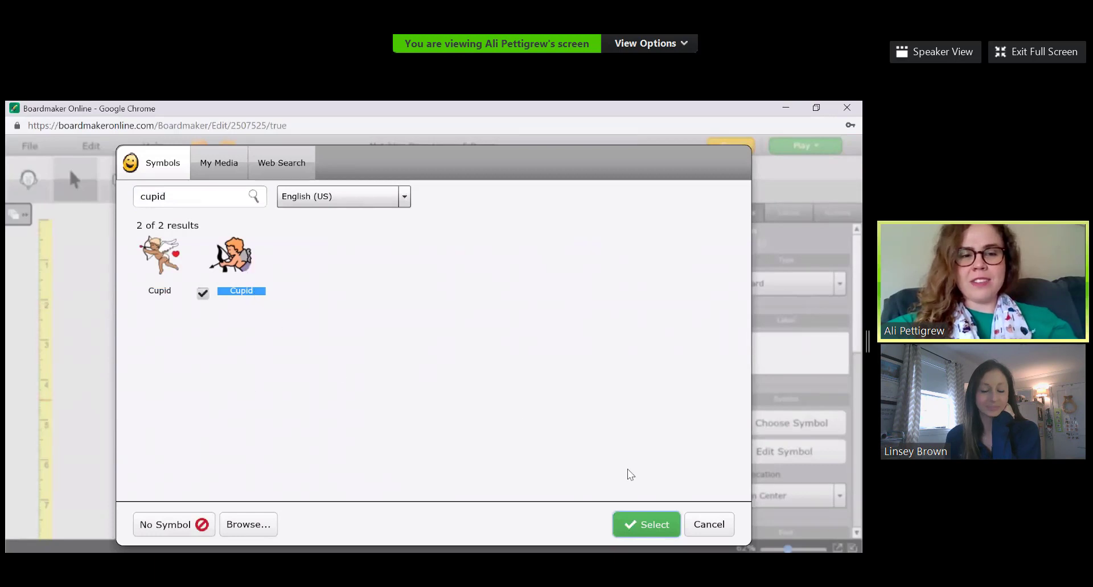
pyautogui.click(665, 528)
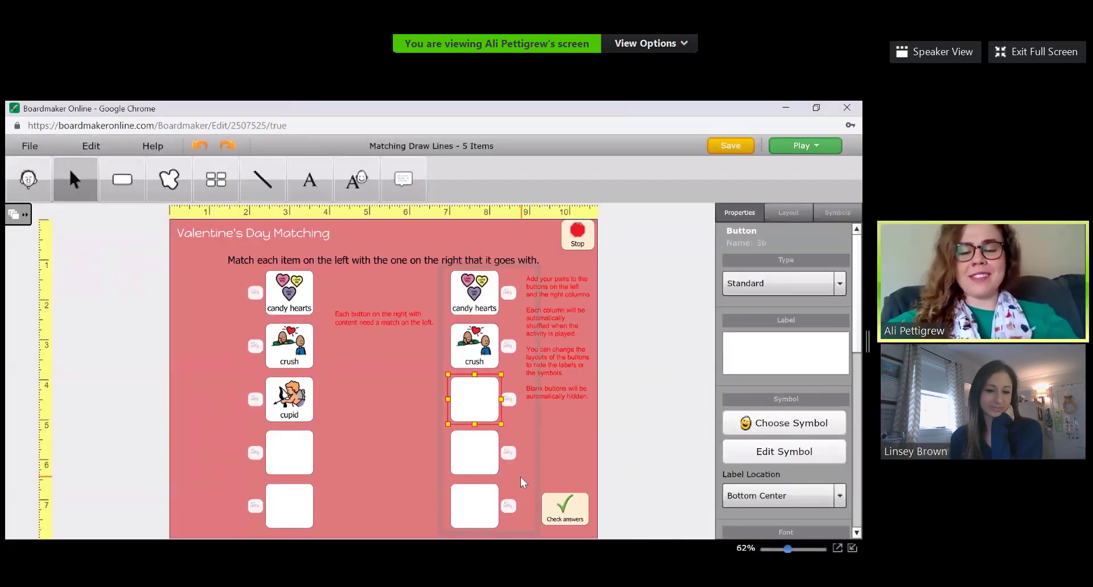
# - Label the third button of the right column "cupid" with the same orange-haired Cupid symbol
pyautogui.write('cupid')
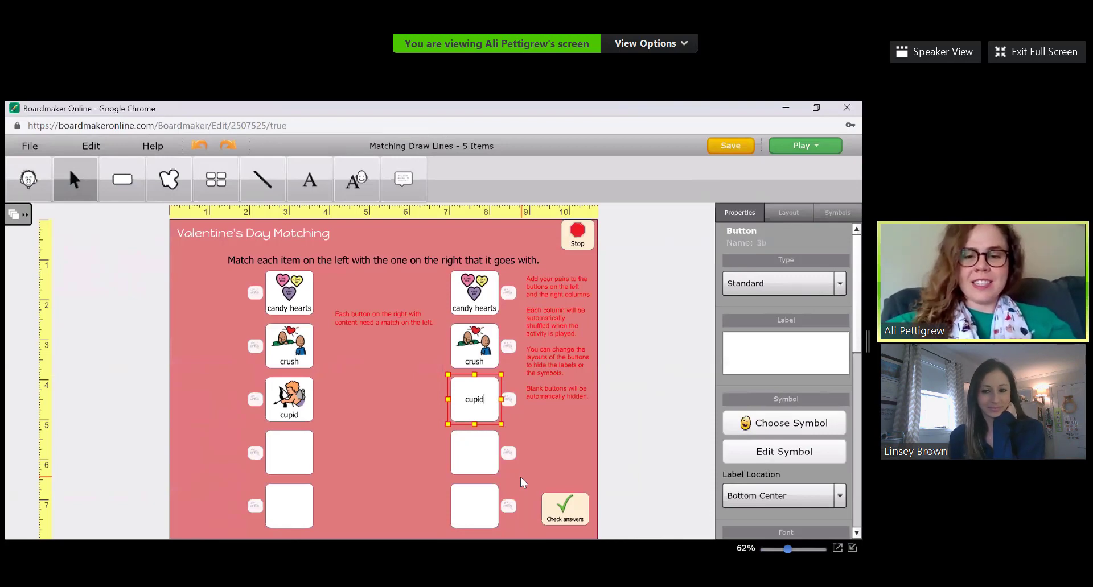
pyautogui.press('Return')
pyautogui.click(240, 267)
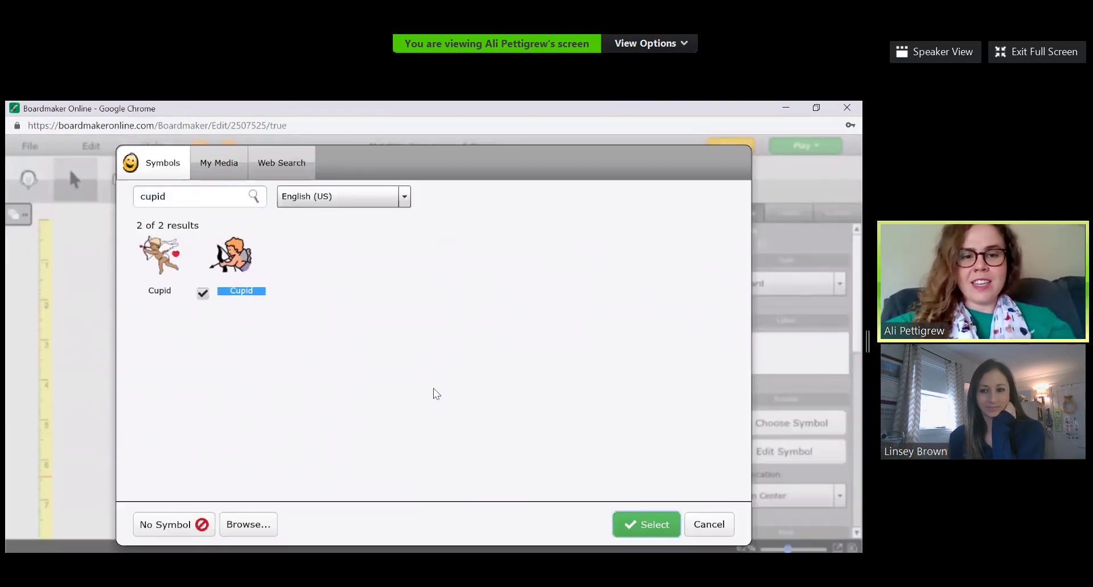
pyautogui.click(640, 528)
# - Label the fourth button of the left column "roses" with the first red roses symbol
pyautogui.click(307, 455)
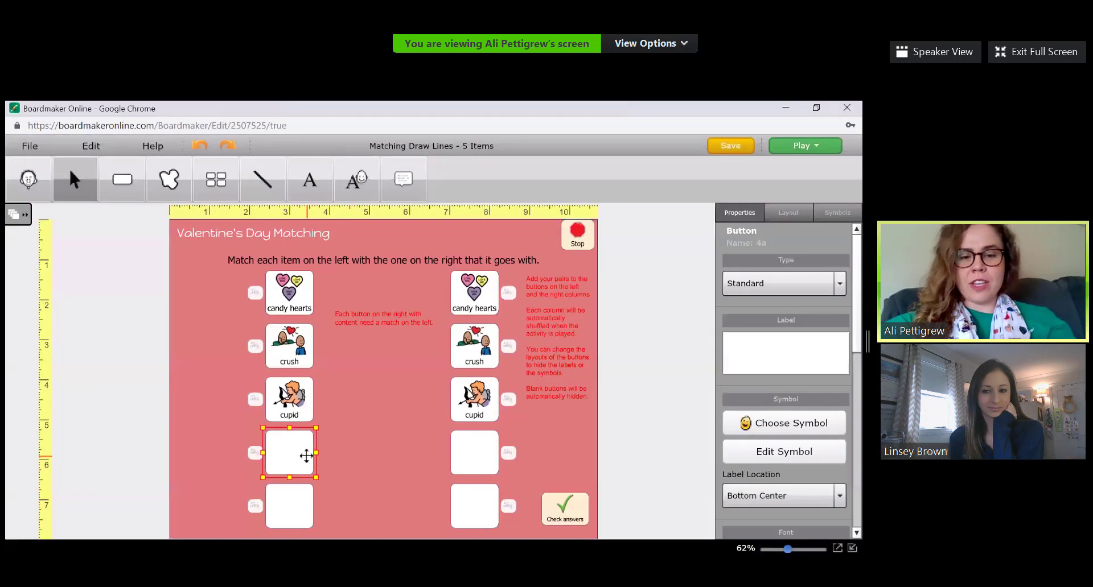
pyautogui.write('roses')
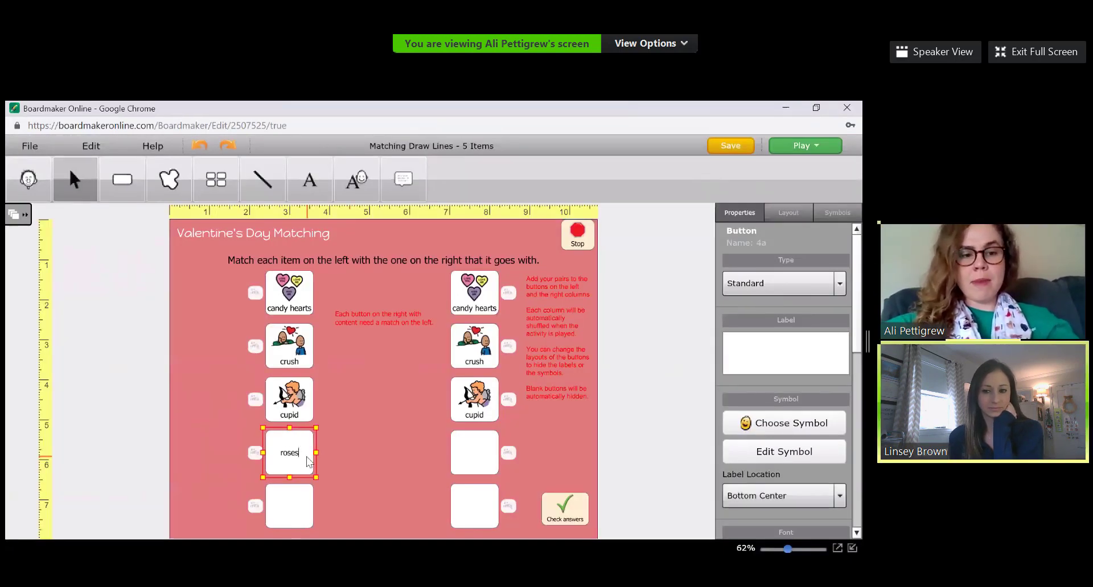
pyautogui.press('Return')
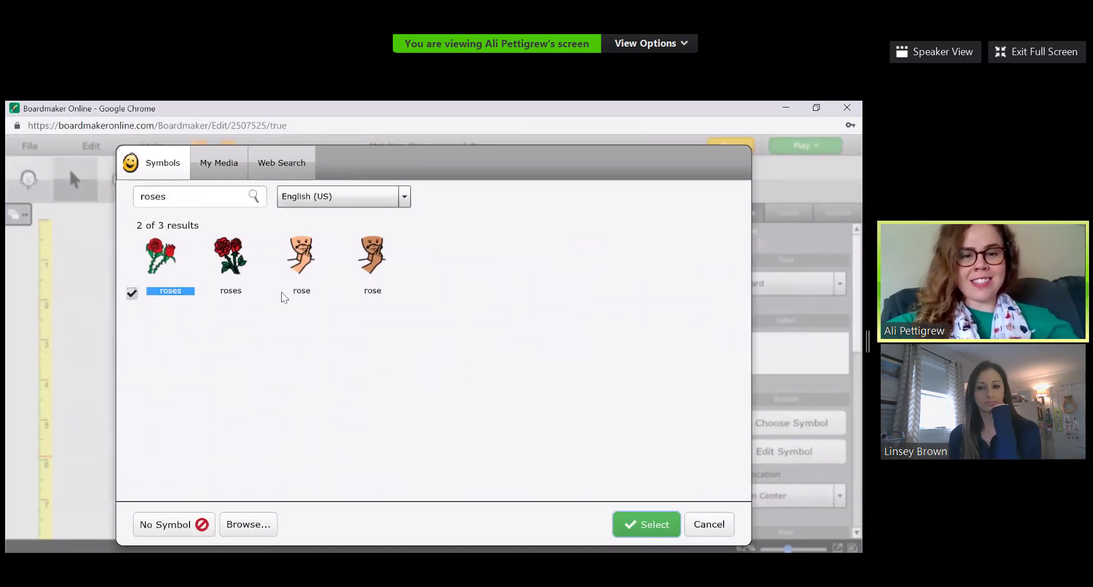
pyautogui.click(659, 533)
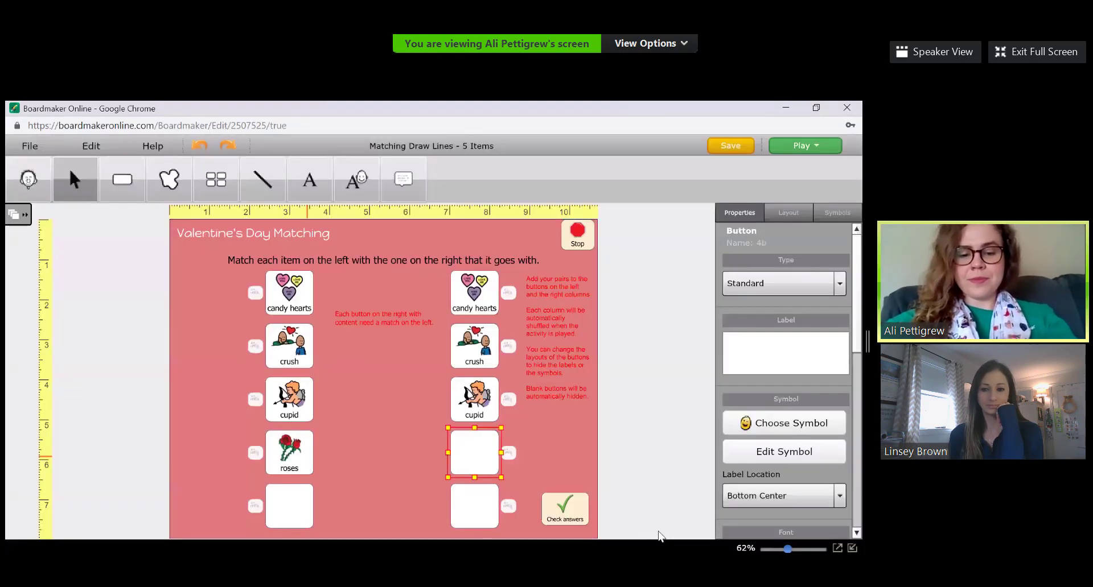
# - Label the fourth button of the right column "roses" and give it the same symbol as its left match
pyautogui.write('roses')
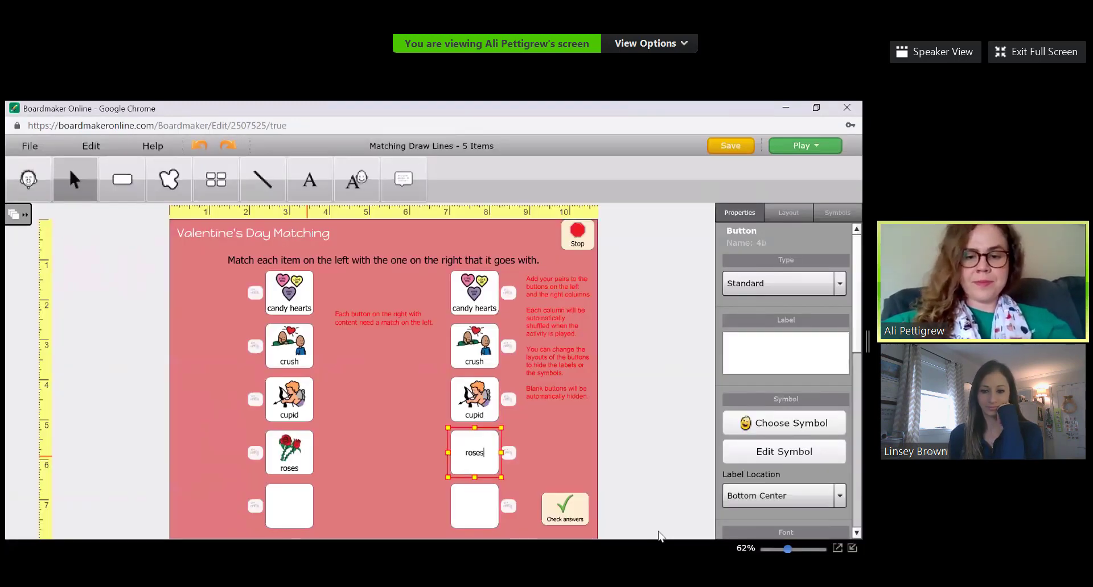
pyautogui.press('Return')
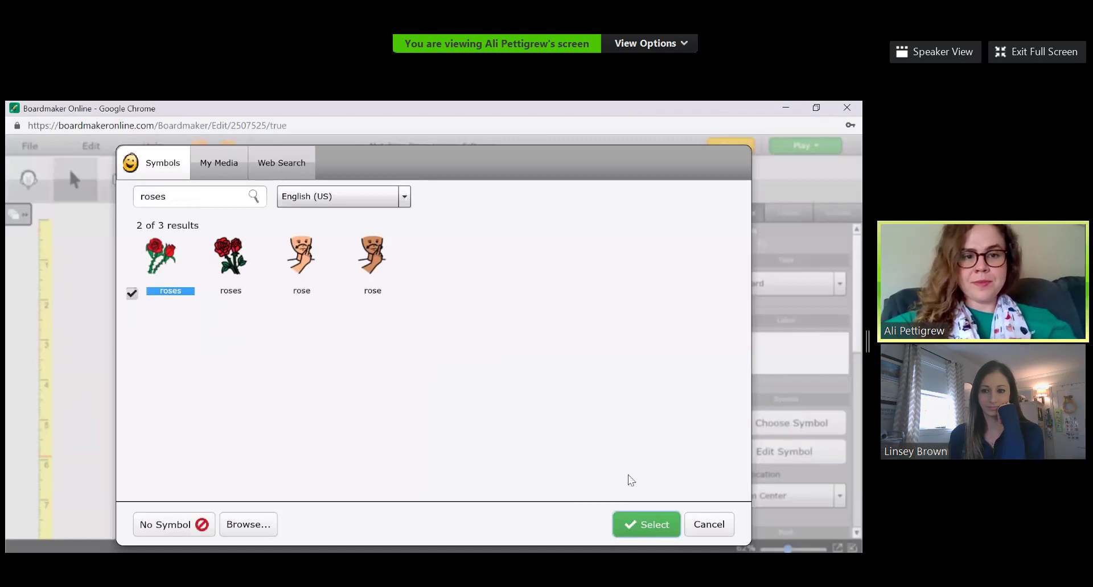
pyautogui.click(641, 519)
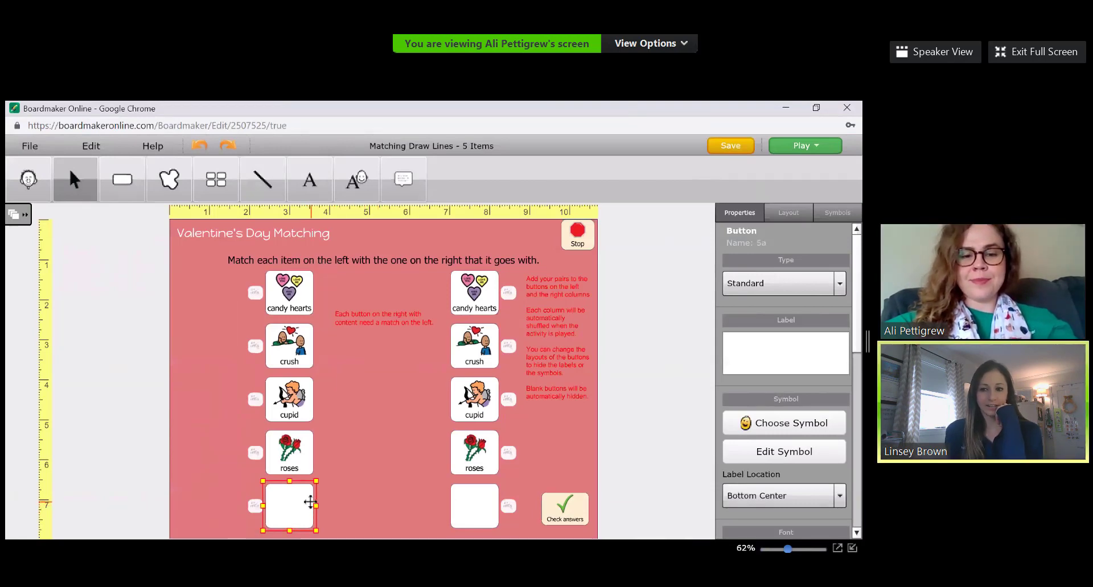
# - Label the fifth button of the left column "valentine" with the second symbol, a pink card showing a heart pierced by an arrow
pyautogui.click(308, 502)
pyautogui.write('val')
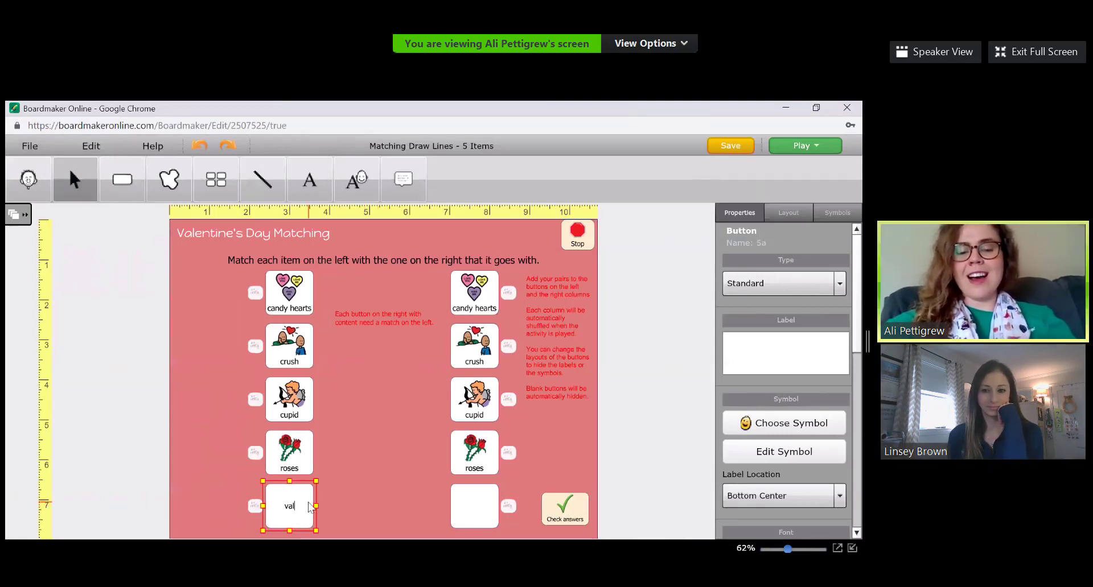
pyautogui.write('entine')
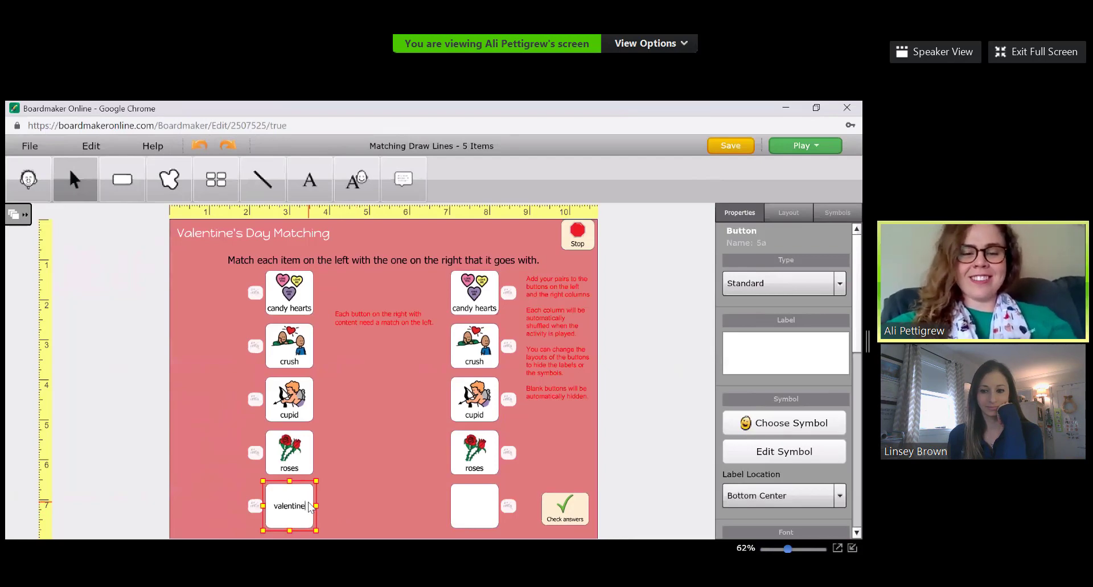
pyautogui.press('Return')
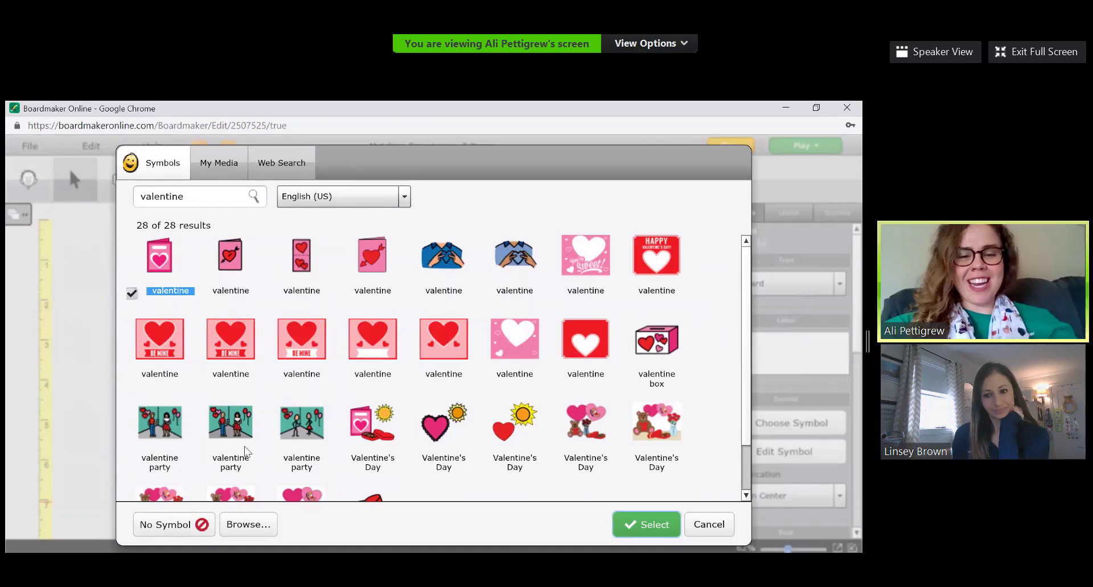
pyautogui.click(235, 264)
pyautogui.click(653, 526)
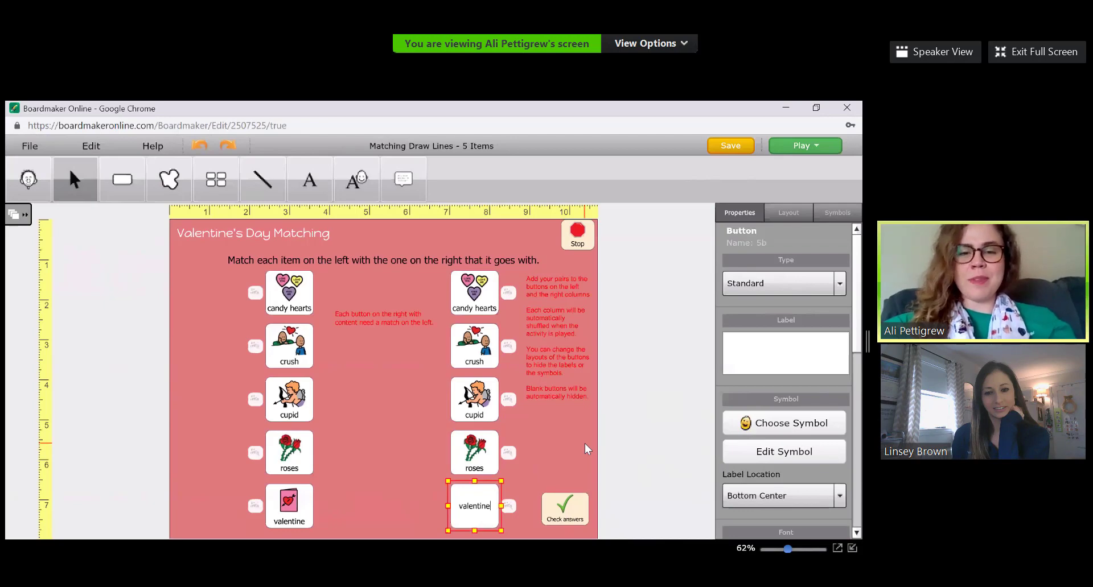
# - Give the fifth button of the right column, labelled "valentine", the same pink heart-and-arrow card symbol
pyautogui.press('Return')
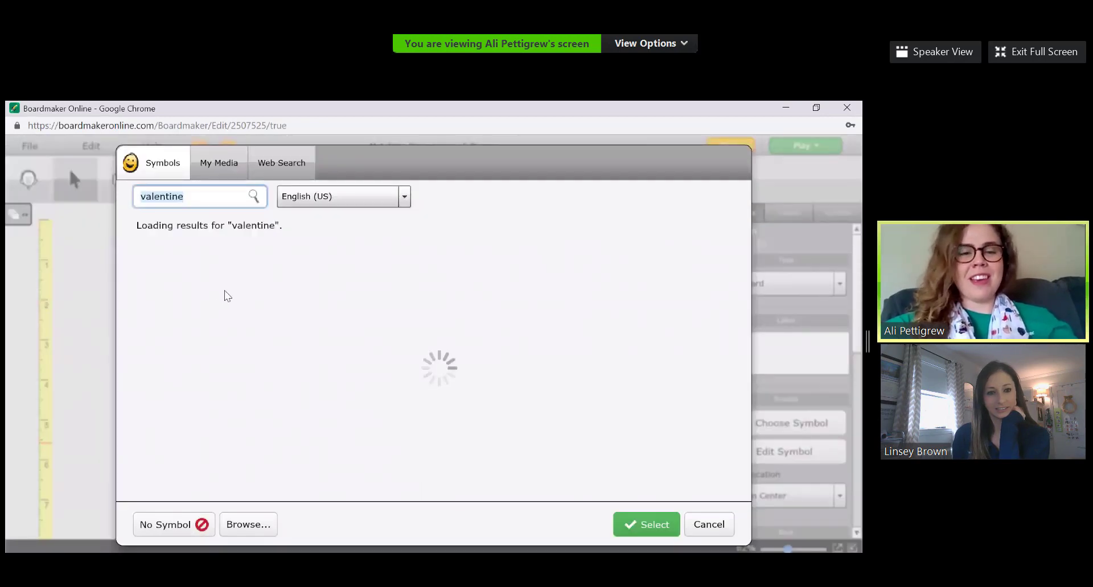
pyautogui.click(232, 259)
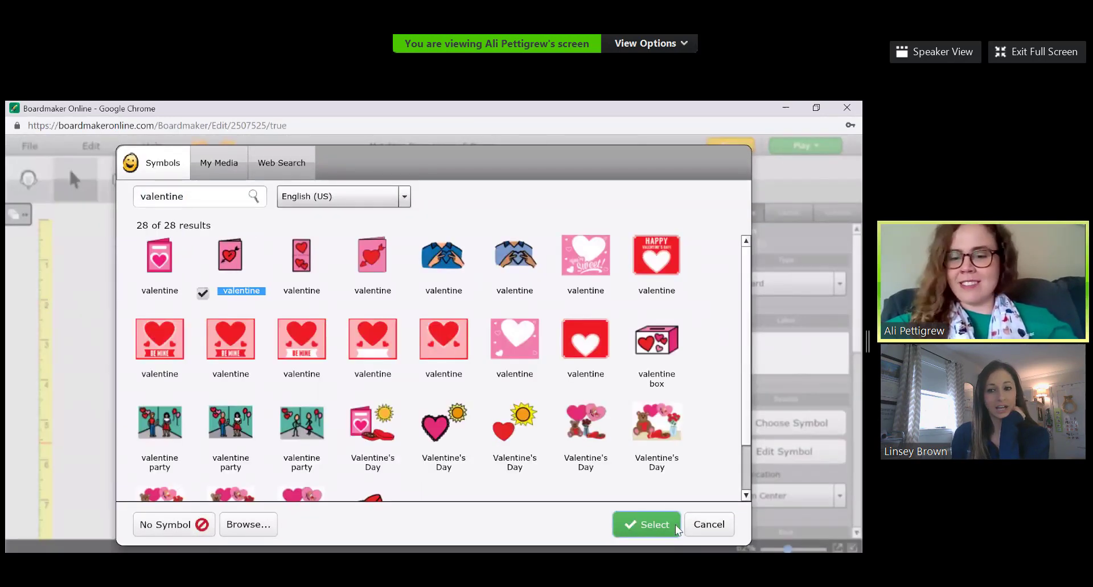
pyautogui.click(655, 527)
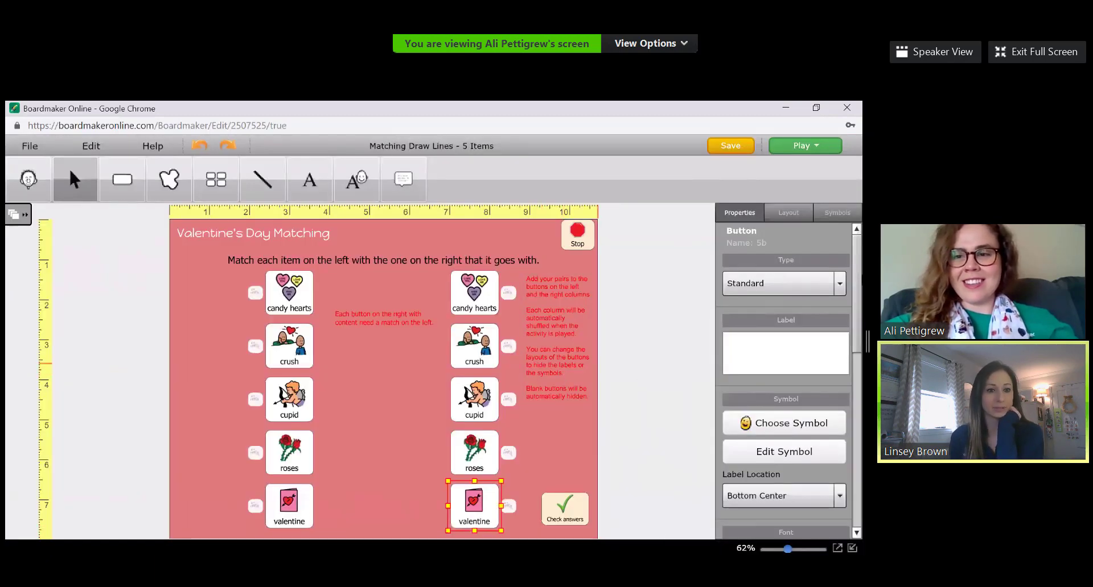
pyautogui.scroll(-4, 842, 319)
pyautogui.scroll(4, 845, 317)
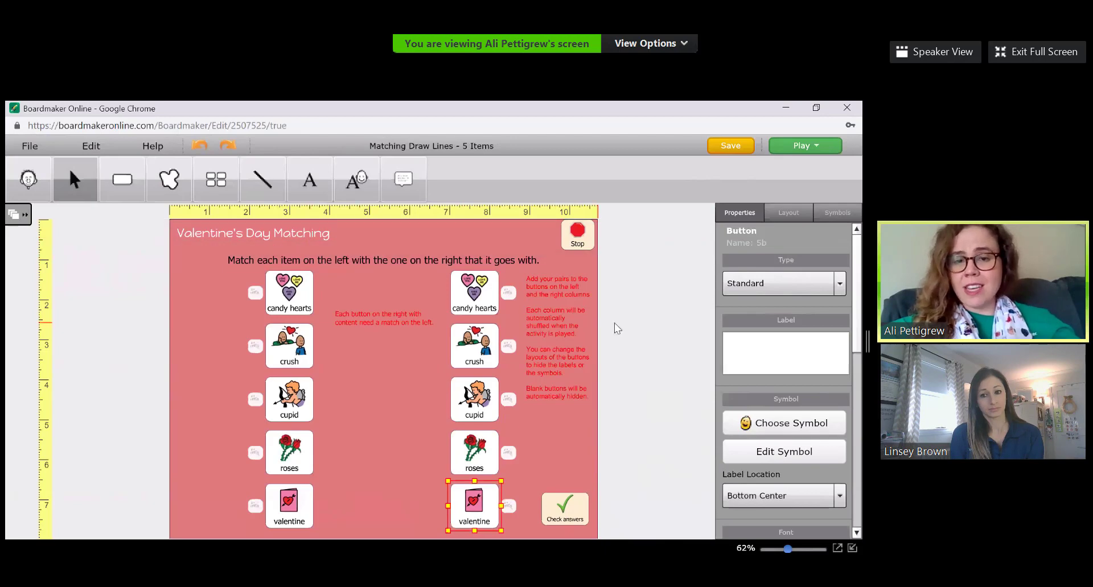
# - Search the symbols for "valentine" and place the Valentine's Day symbol of pink hearts with a bear between the columns, beside the upper buttons
pyautogui.click(837, 213)
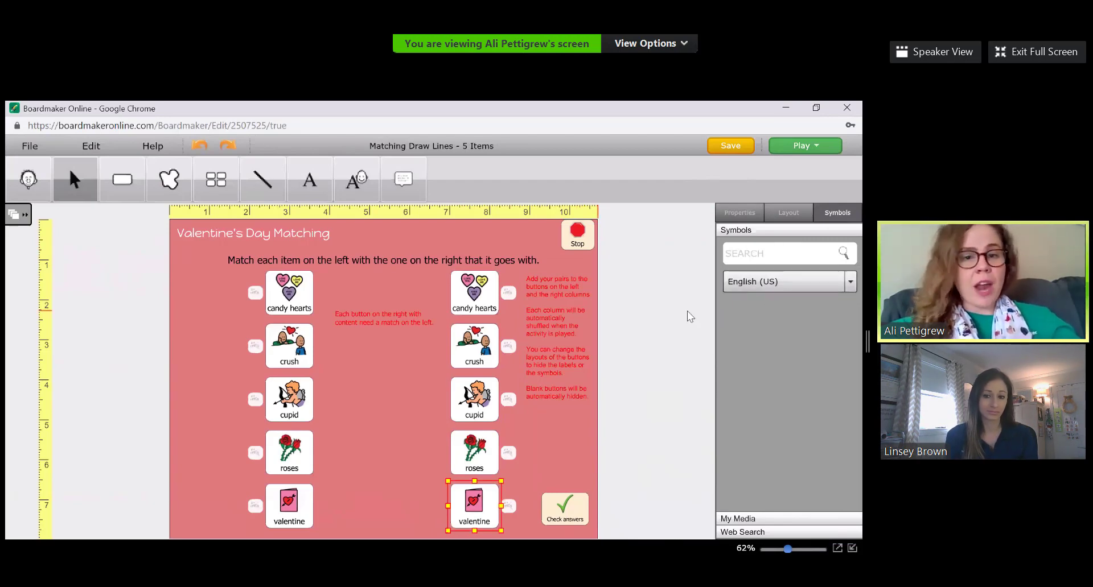
pyautogui.click(791, 255)
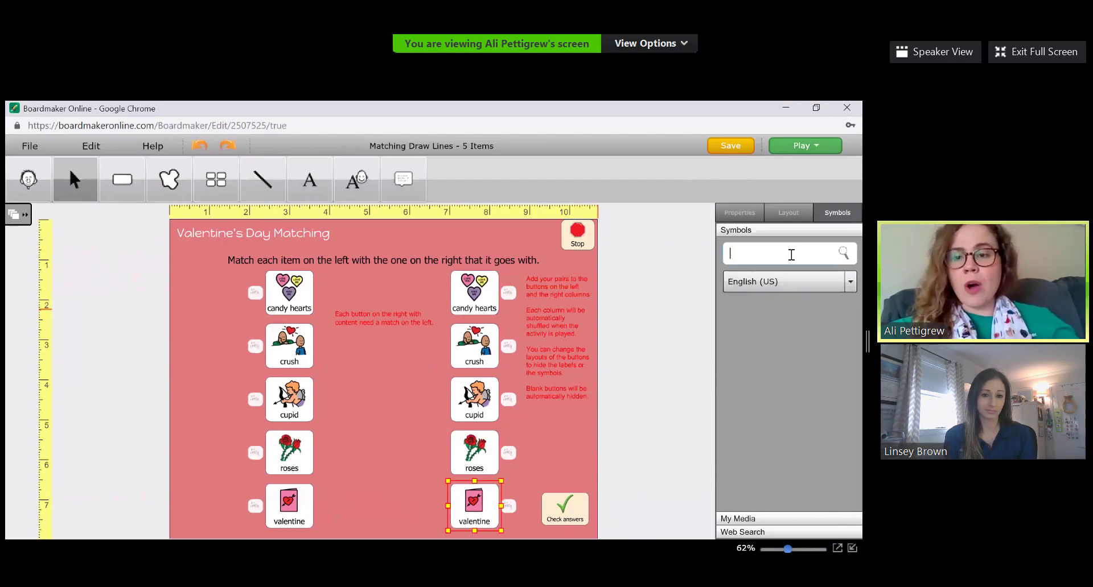
pyautogui.write('val')
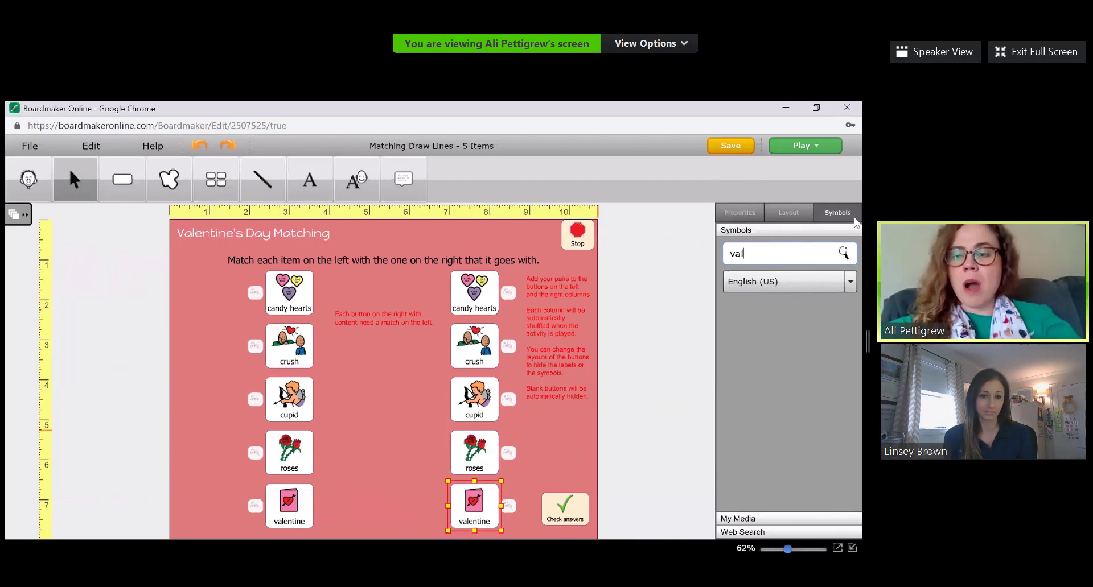
pyautogui.write('entine')
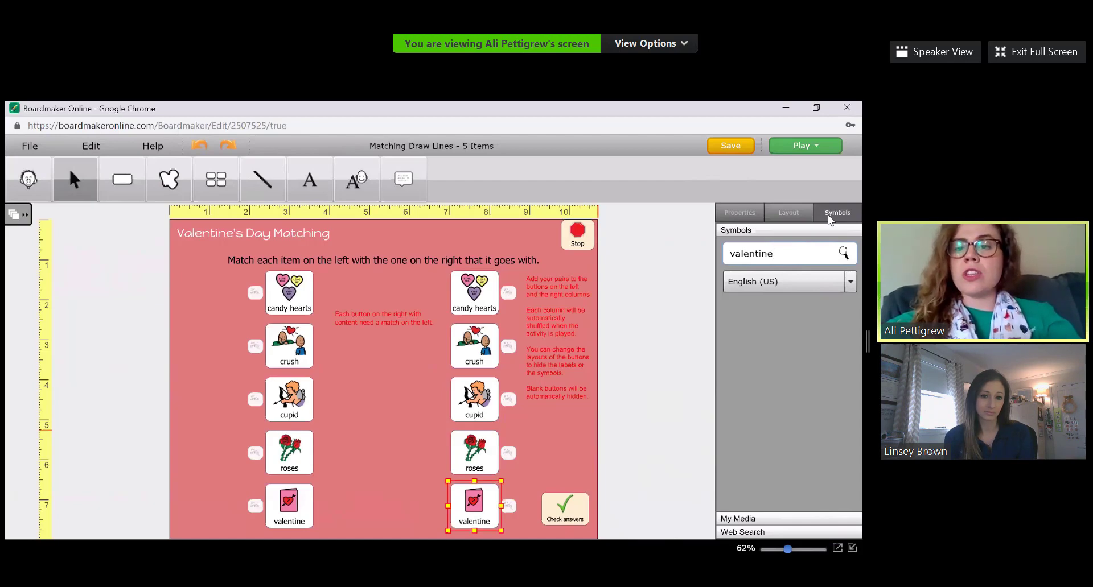
pyautogui.press('Return')
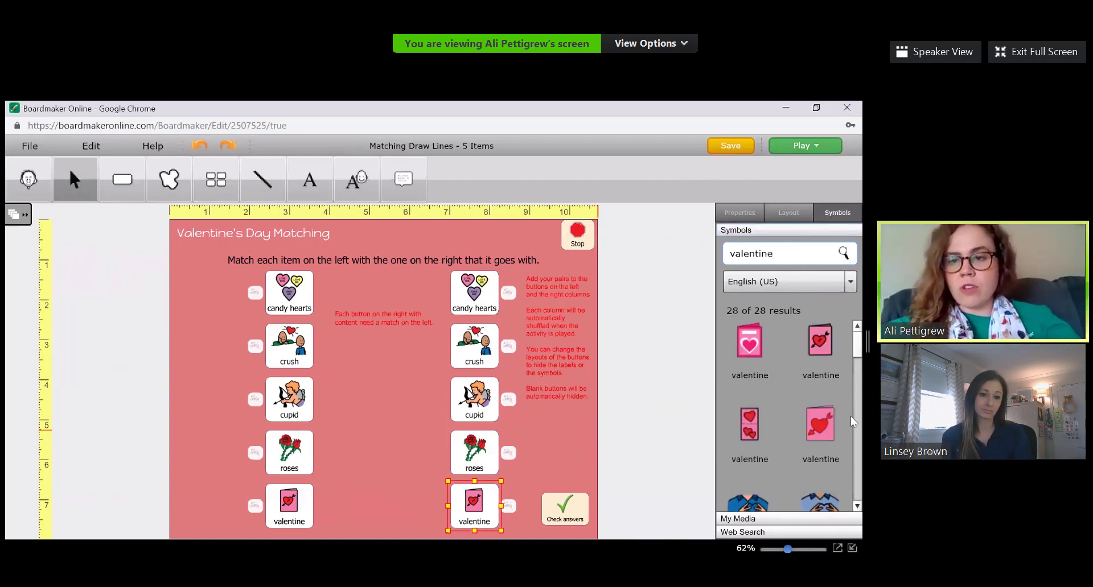
pyautogui.moveTo(857, 345); pyautogui.dragTo(859, 478)
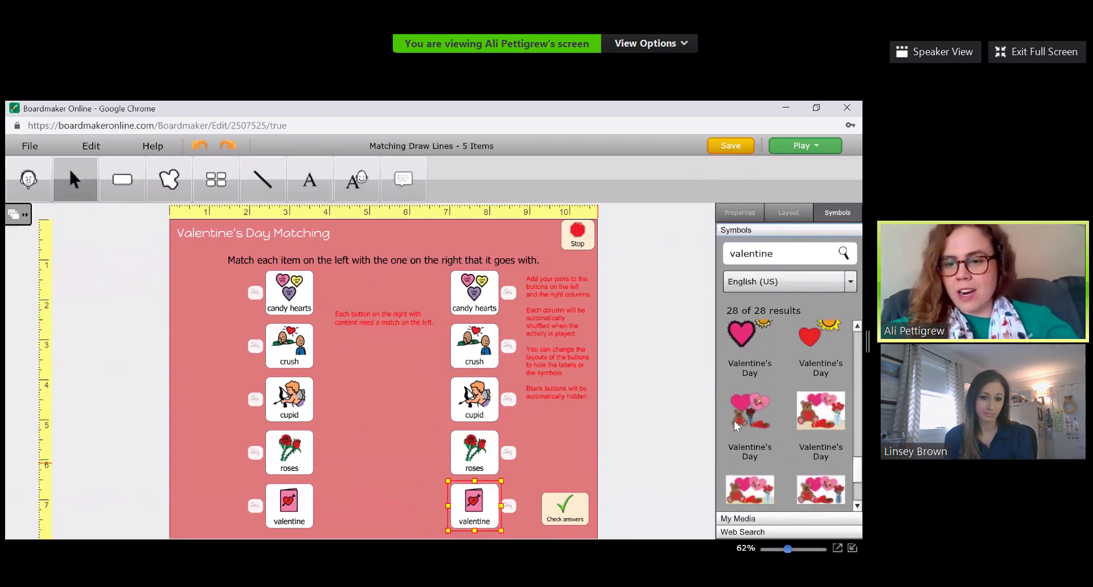
pyautogui.moveTo(745, 414); pyautogui.dragTo(366, 308)
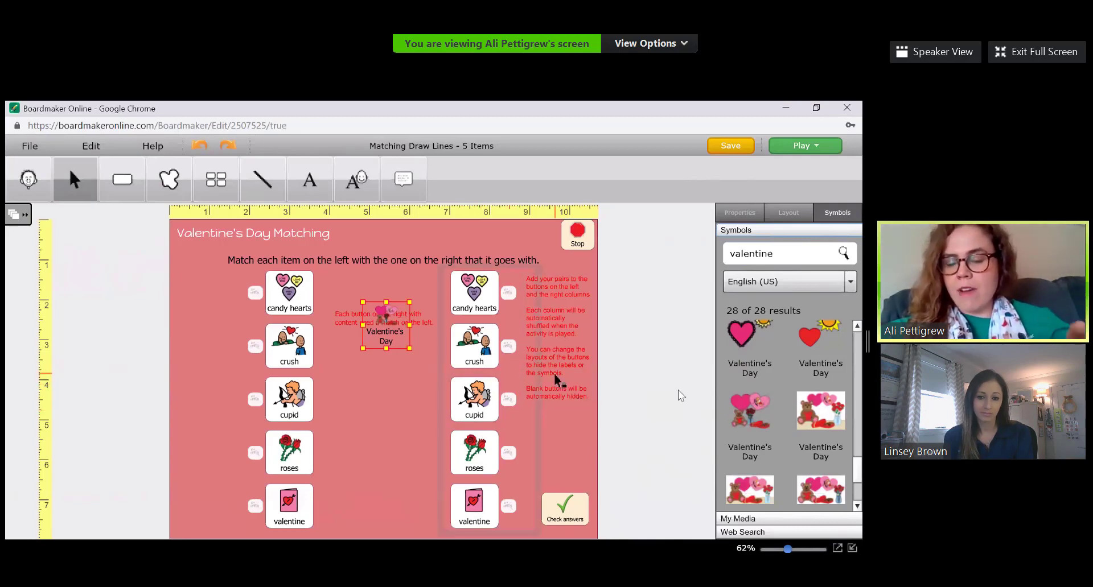
# - Place the Valentine's Day chocolates symbol midway between the columns and a "BE MINE" valentine symbol below it
pyautogui.scroll(-2, 801, 420)
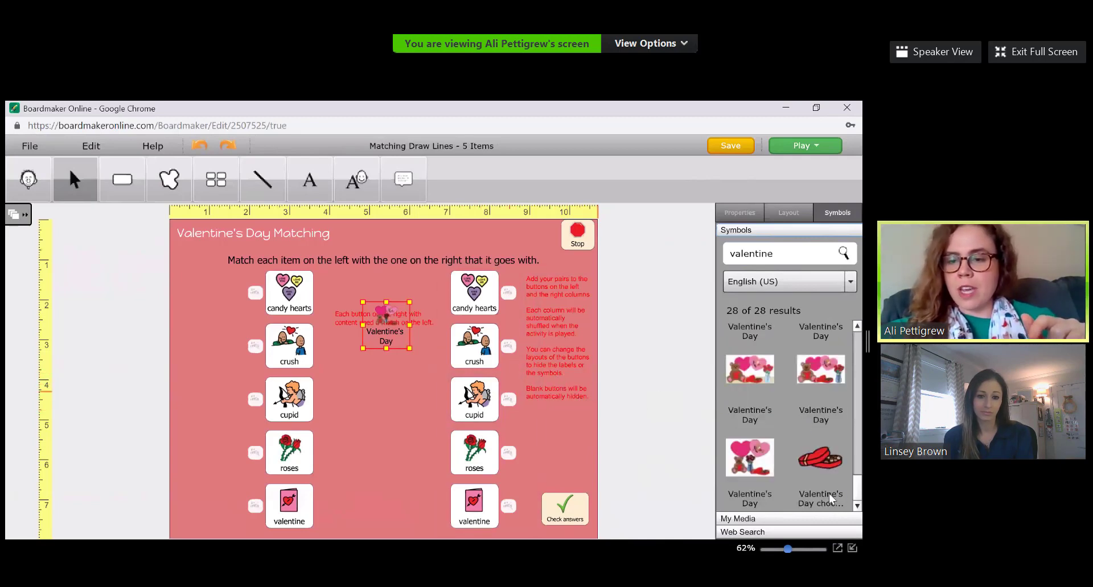
pyautogui.moveTo(821, 458); pyautogui.dragTo(360, 380)
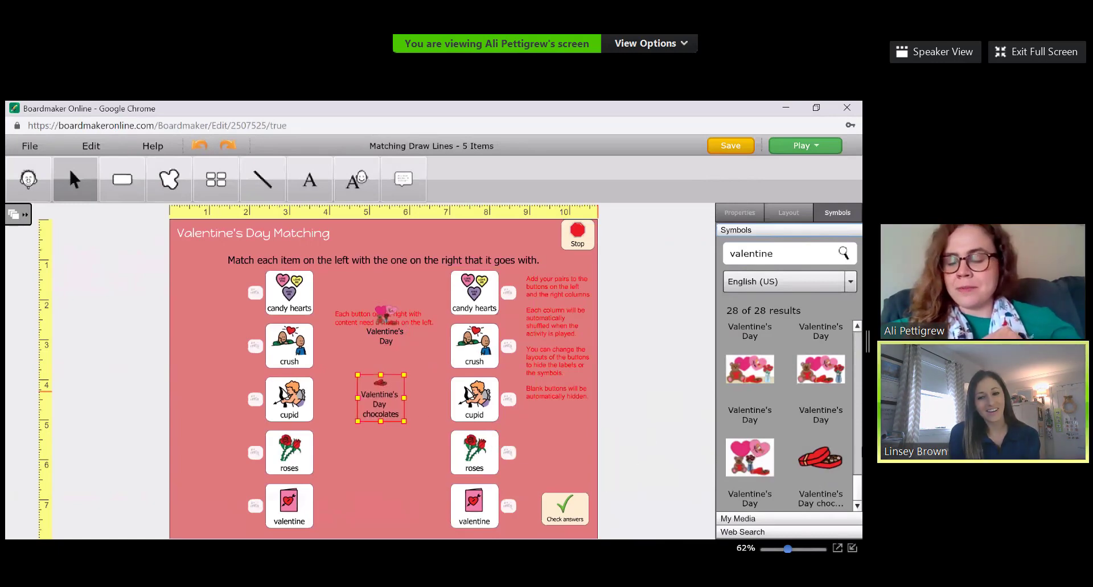
pyautogui.scroll(-5, 855, 448)
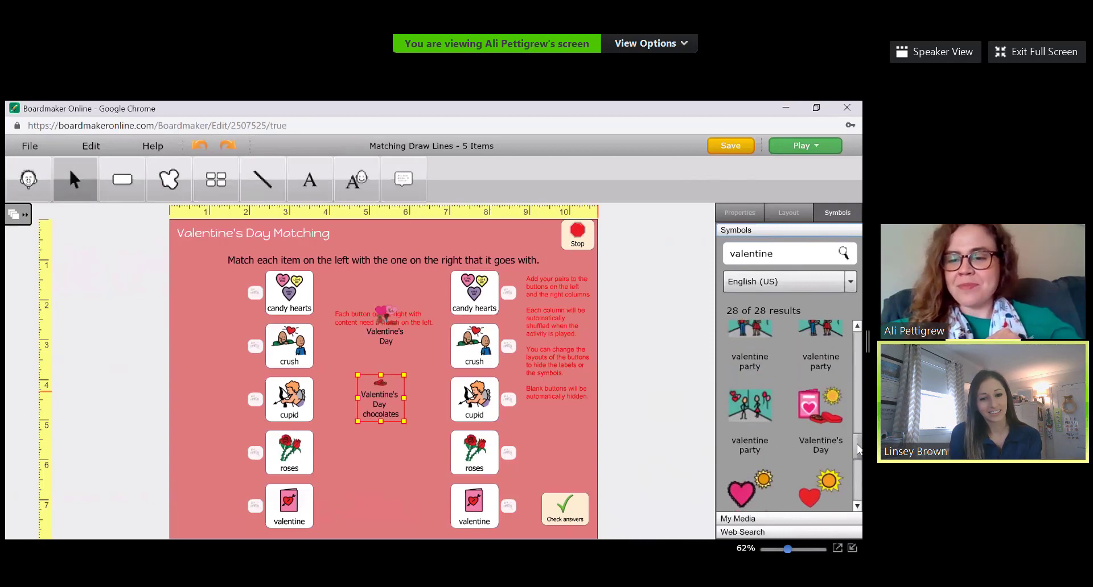
pyautogui.moveTo(859, 437); pyautogui.dragTo(859, 395)
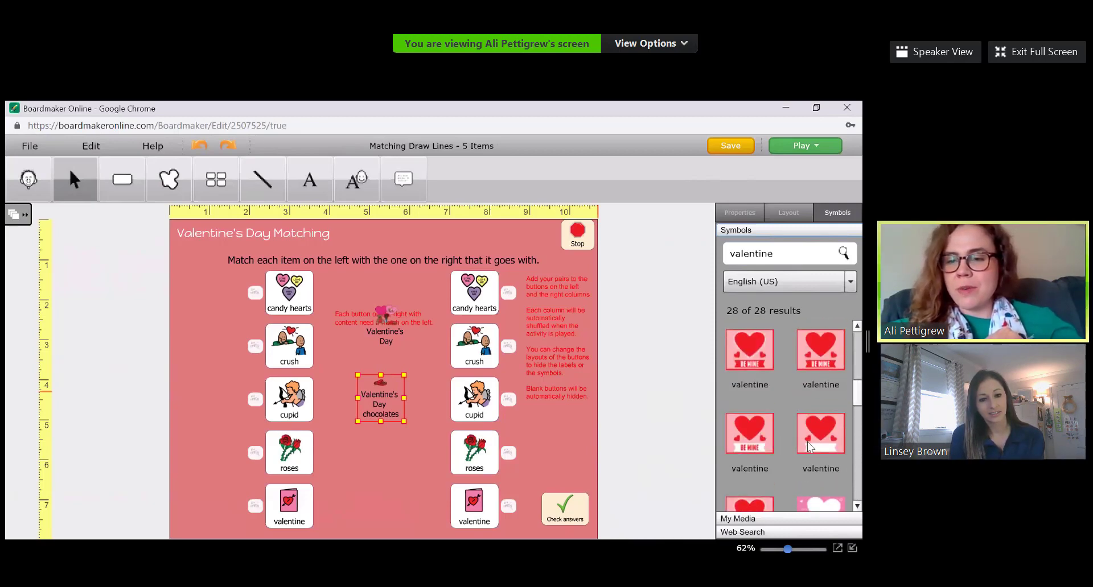
pyautogui.scroll(-4, 808, 441)
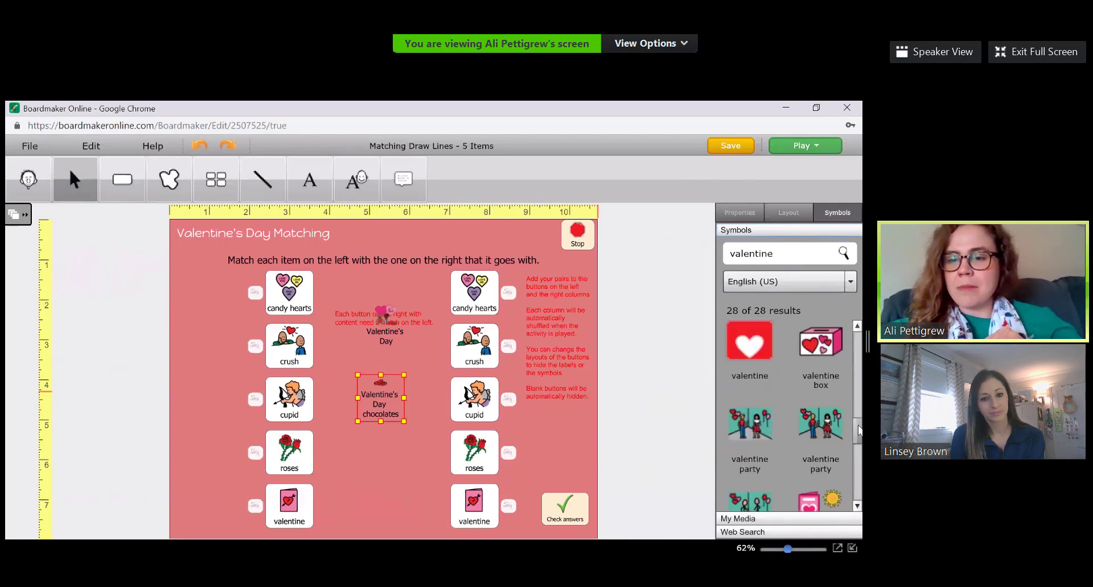
pyautogui.scroll(3, 752, 417)
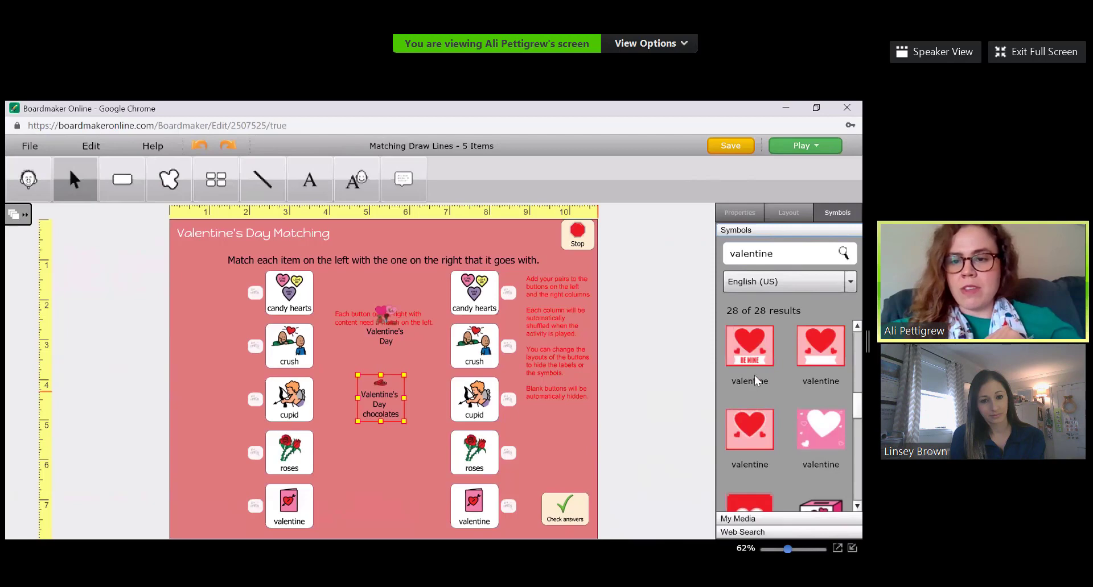
pyautogui.moveTo(753, 355); pyautogui.dragTo(363, 459)
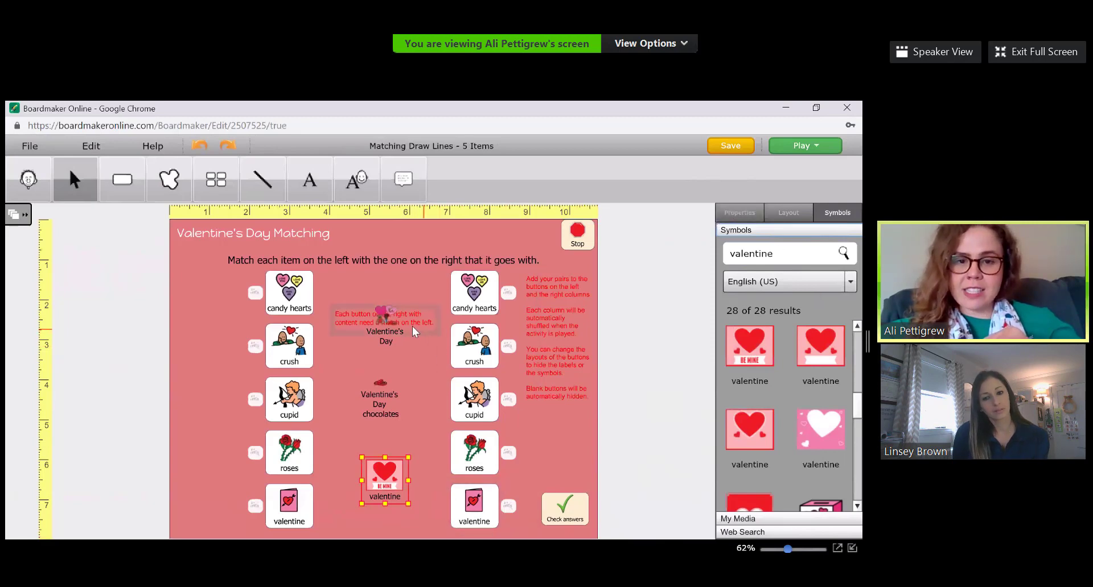
# - Set the label location of the upper Valentine's Day symbol between the columns to Symbol Only
pyautogui.click(397, 334)
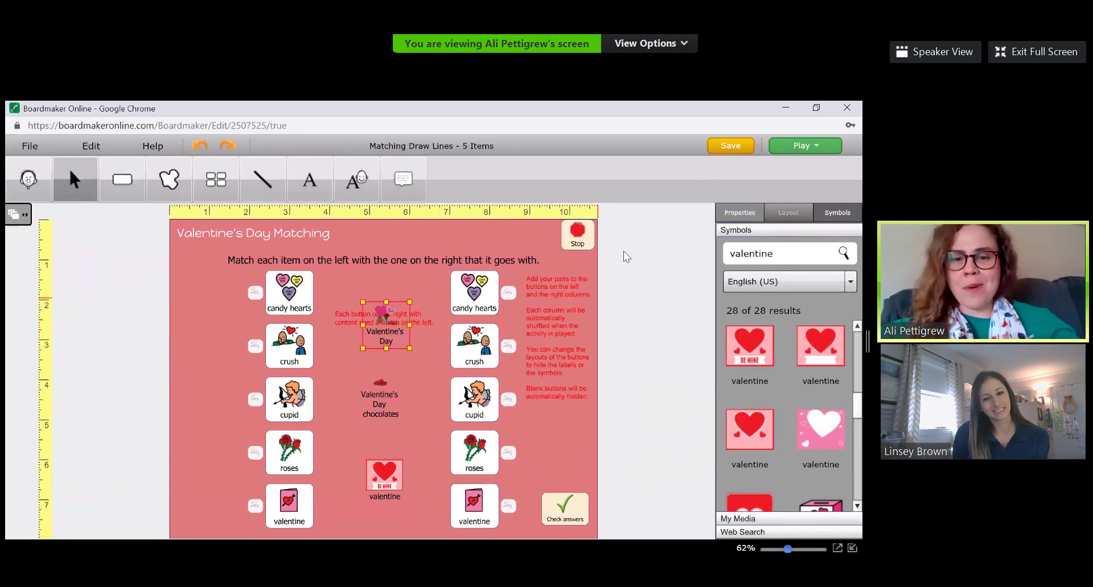
pyautogui.click(738, 216)
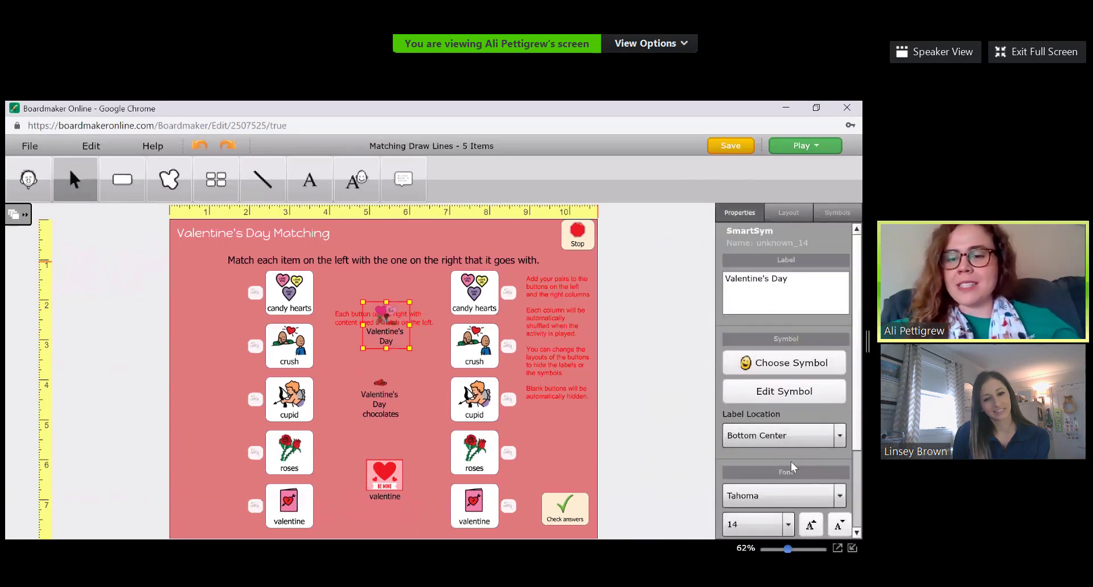
pyautogui.click(790, 436)
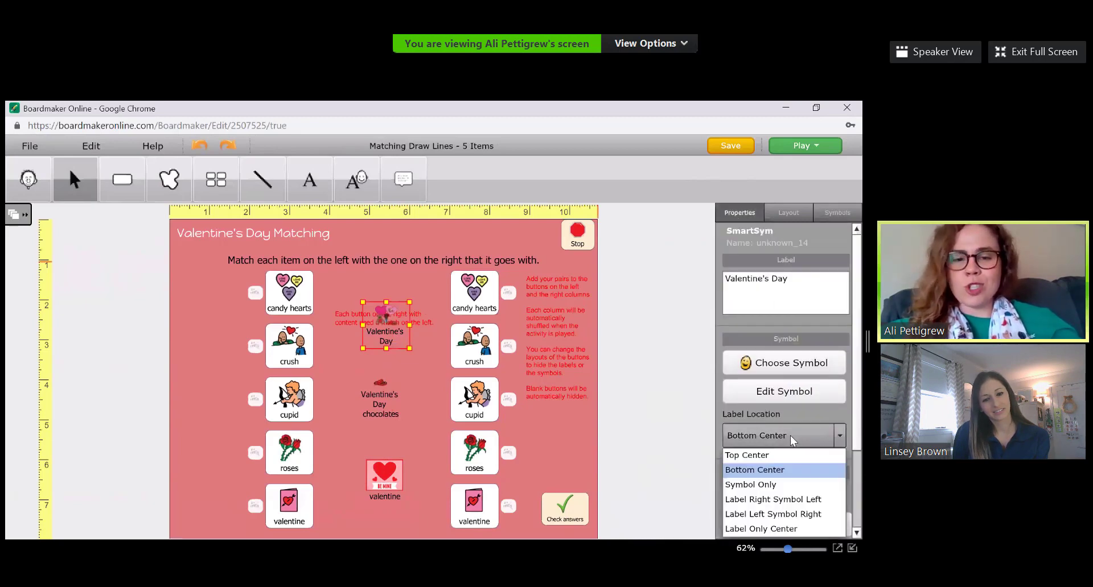
pyautogui.click(779, 484)
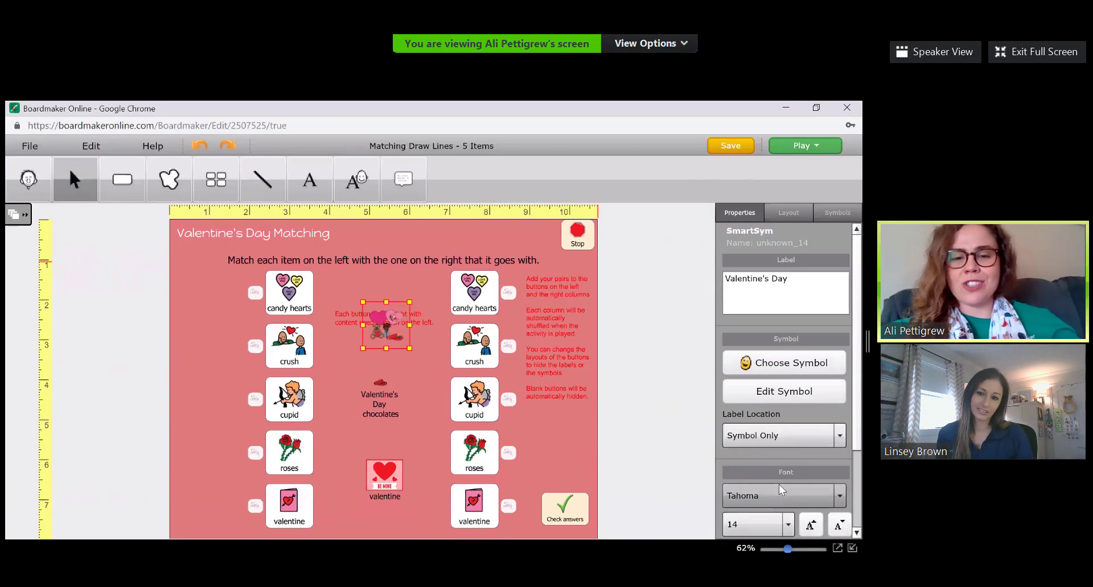
# - Set the label location of the Valentine's Day chocolates symbol and the "BE MINE" valentine symbol to Symbol Only
pyautogui.click(380, 395)
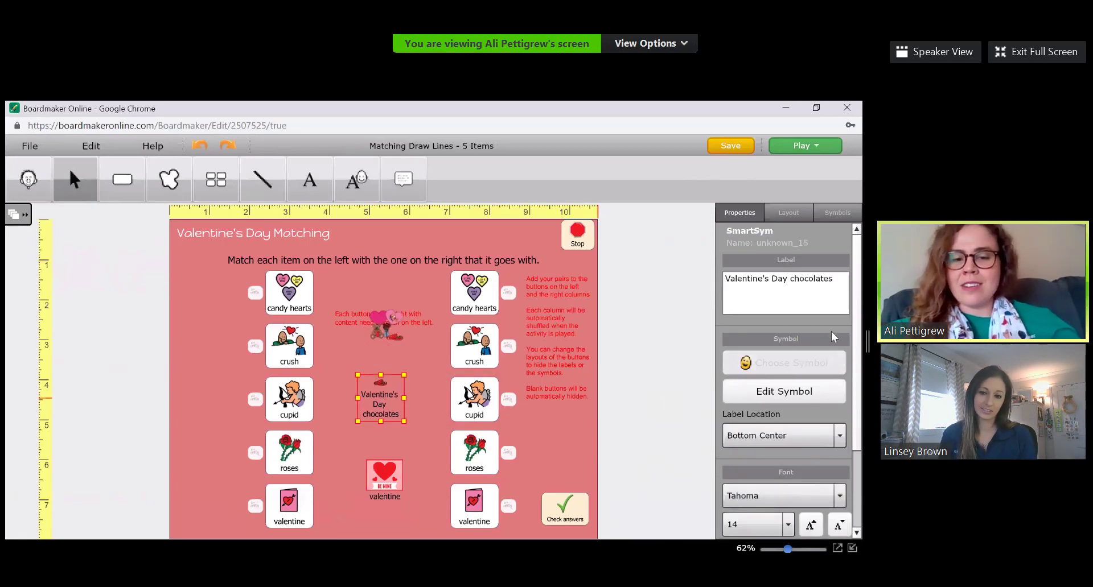
pyautogui.click(787, 436)
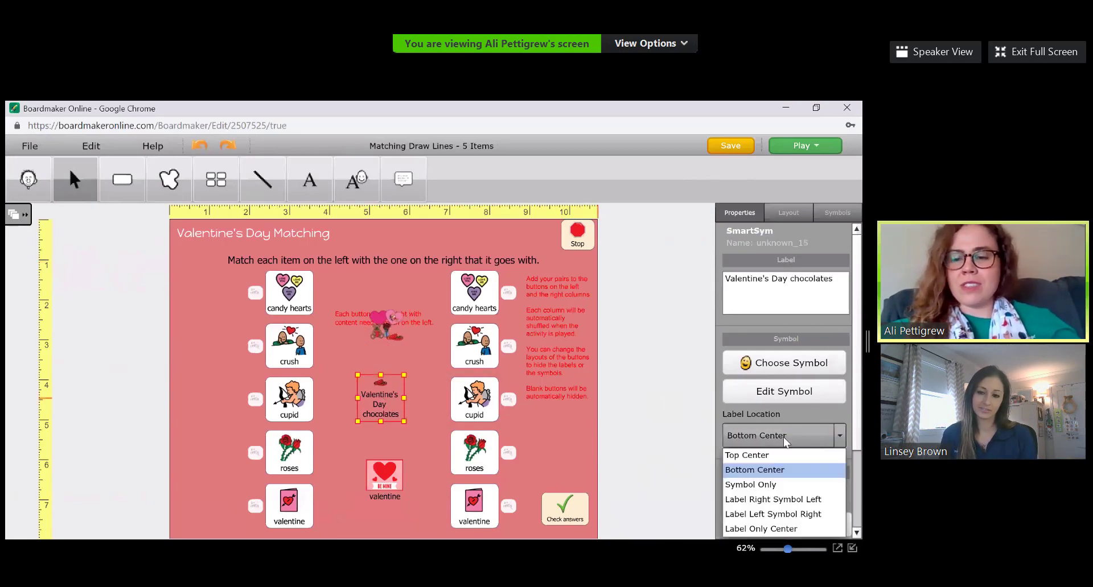
pyautogui.click(769, 485)
pyautogui.click(390, 474)
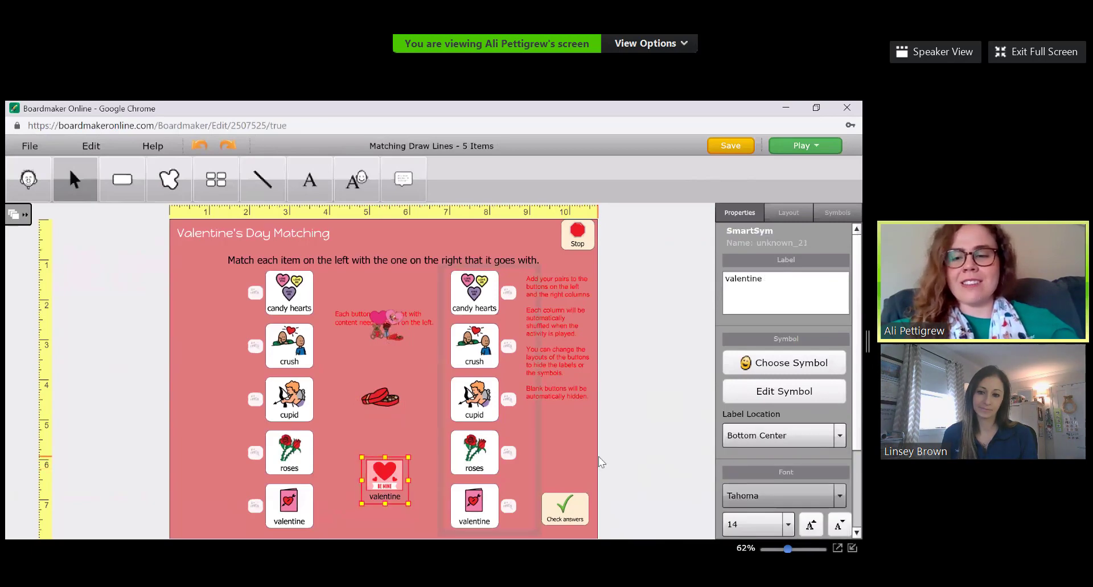
pyautogui.click(815, 435)
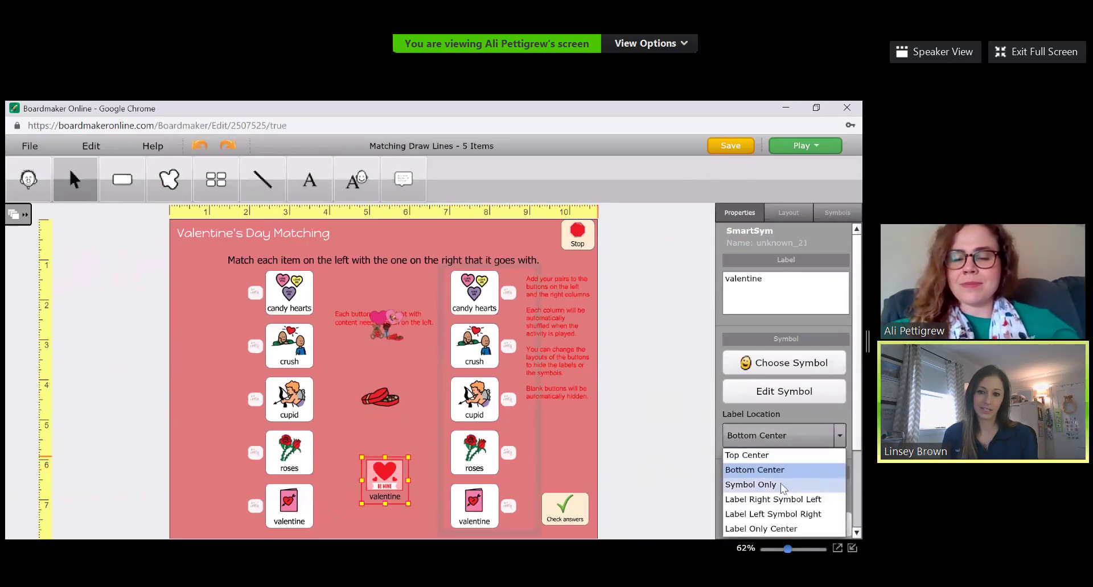
pyautogui.click(751, 485)
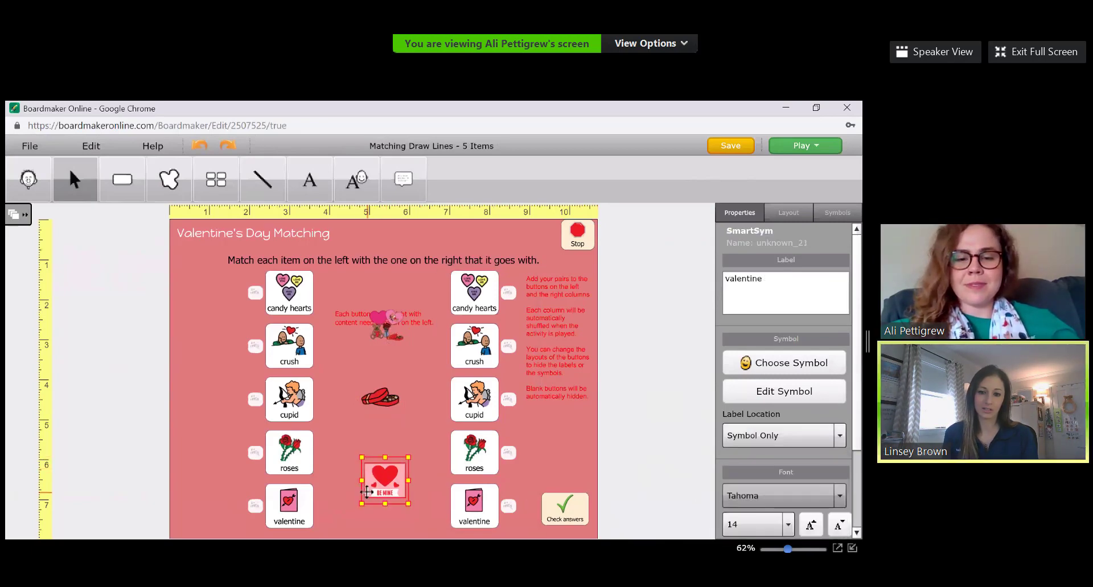
# - Enlarge the upper Valentine's Day symbol of hearts and a bear and centre it between the two button columns
pyautogui.click(397, 342)
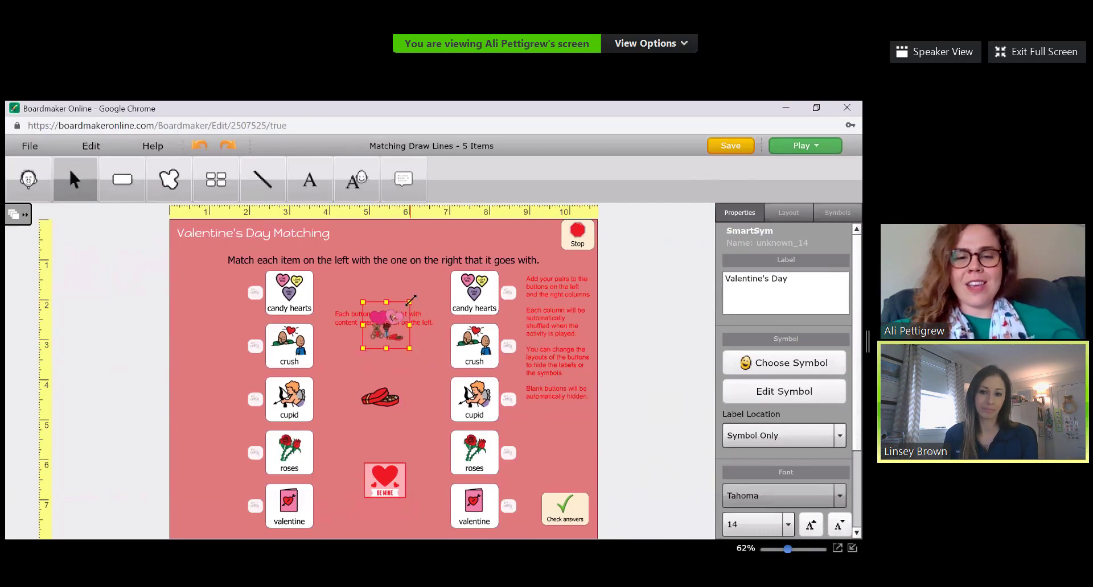
pyautogui.moveTo(409, 300); pyautogui.dragTo(448, 277)
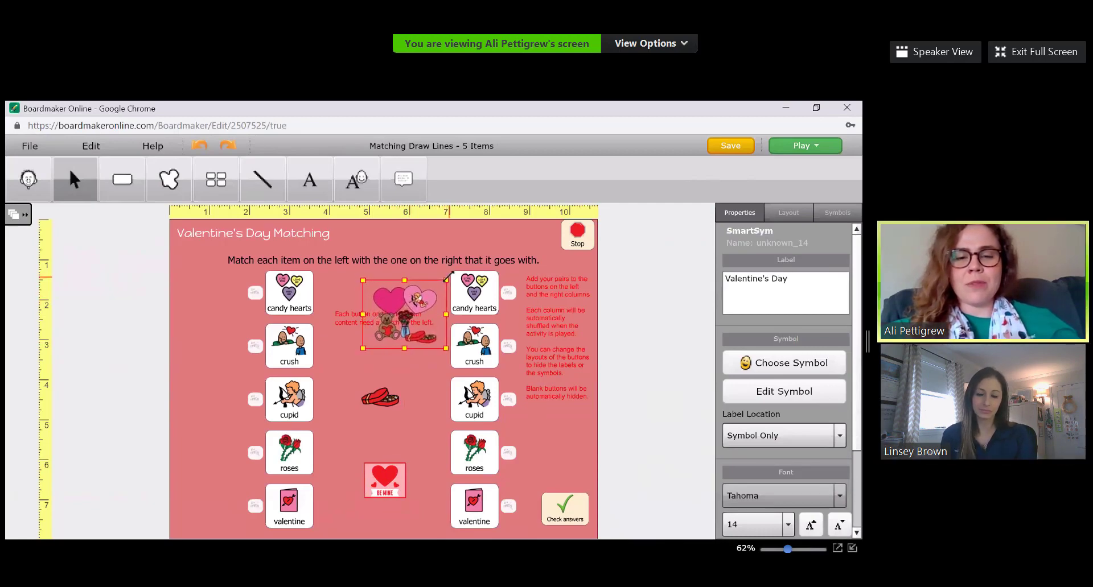
pyautogui.moveTo(413, 323); pyautogui.dragTo(393, 338)
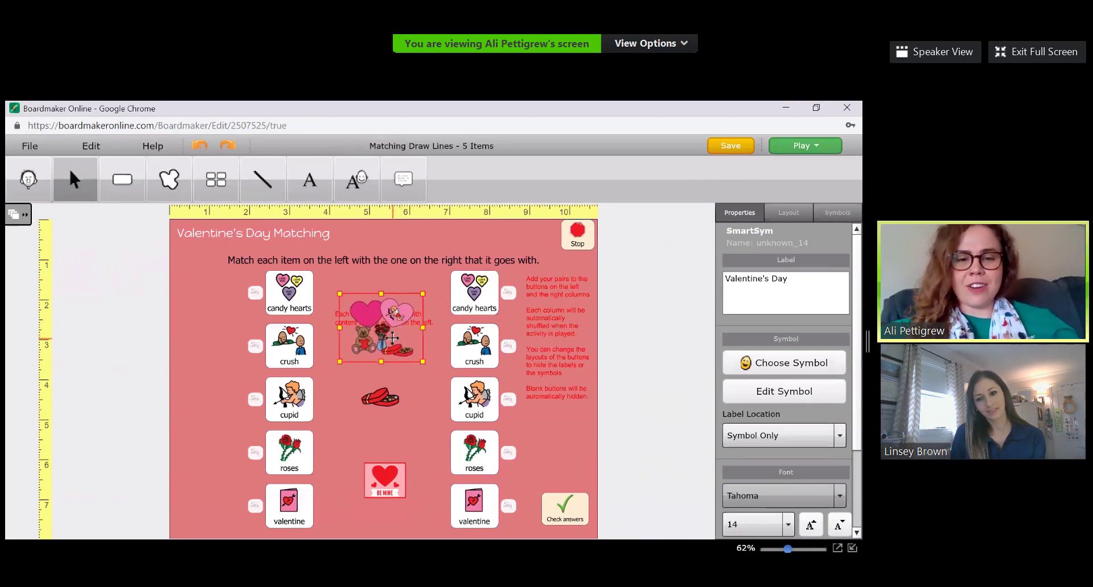
# - Enlarge the Valentine's Day chocolates symbol and centre it between the columns, beside the cupid buttons
pyautogui.click(390, 391)
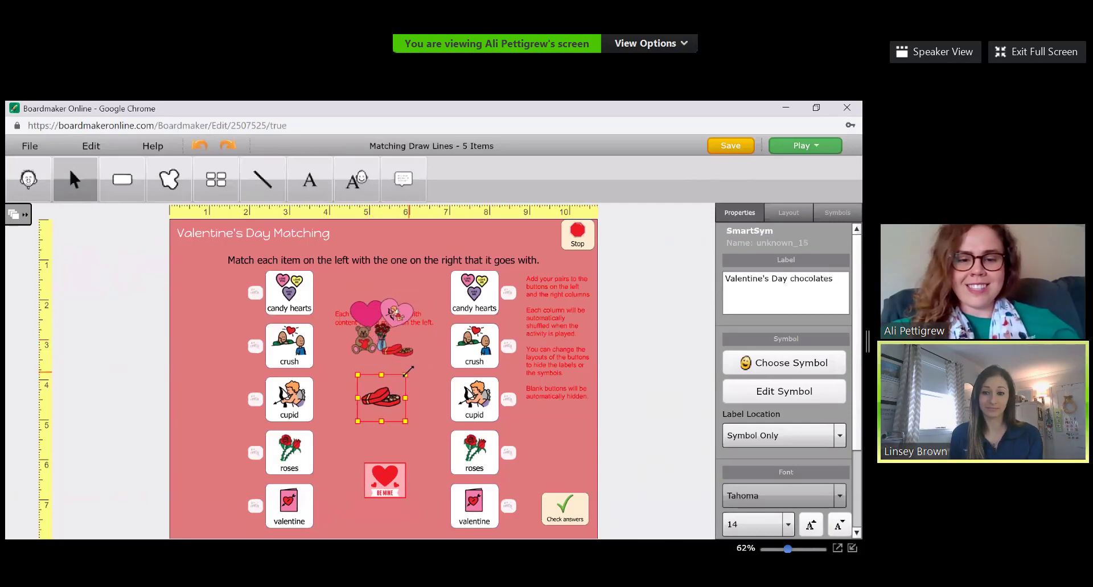
pyautogui.moveTo(407, 371); pyautogui.dragTo(446, 351)
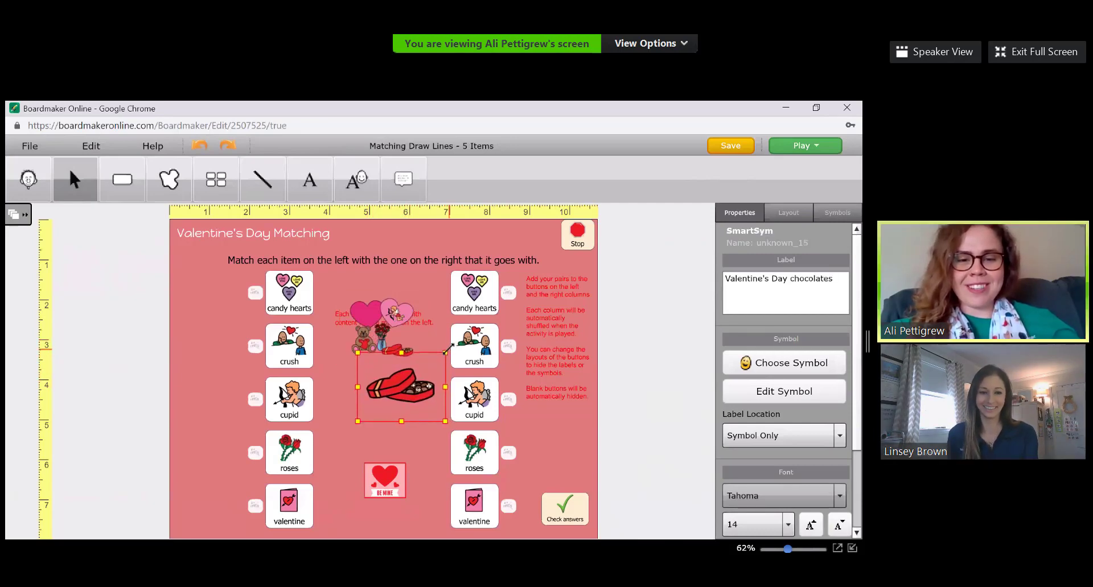
pyautogui.moveTo(405, 383); pyautogui.dragTo(388, 397)
# - Enlarge the "BE MINE" valentine symbol and centre it between the columns below the chocolates
pyautogui.click(401, 465)
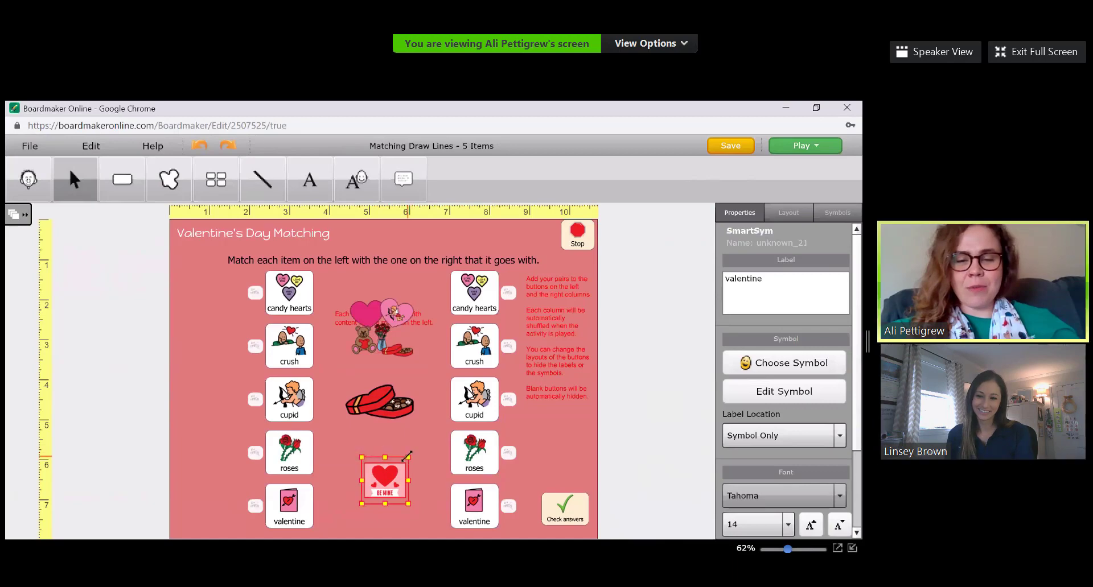
pyautogui.moveTo(405, 457); pyautogui.dragTo(431, 440)
pyautogui.moveTo(404, 481); pyautogui.dragTo(390, 486)
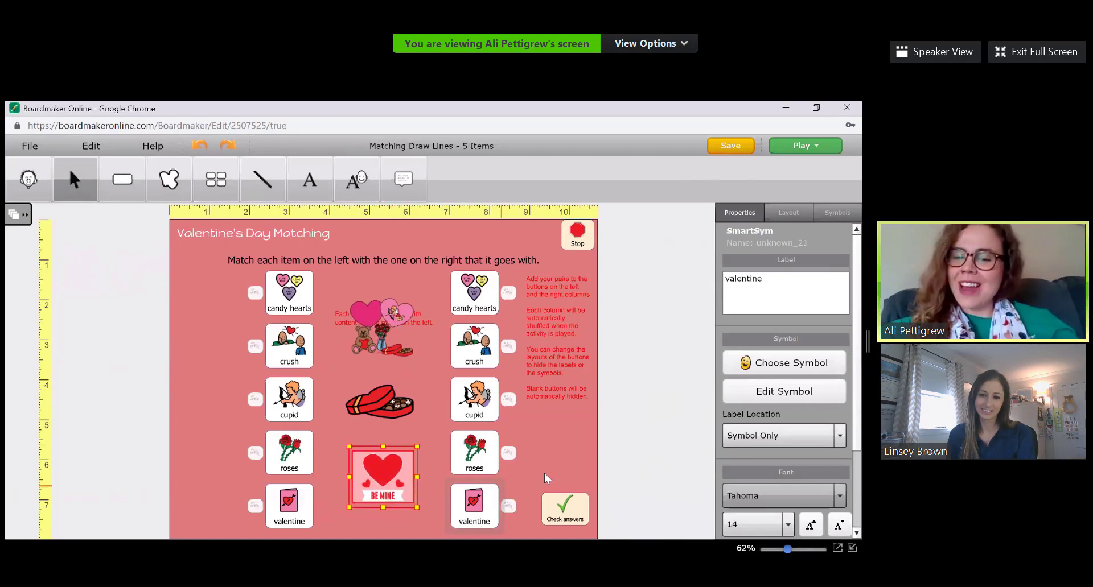
pyautogui.click(672, 349)
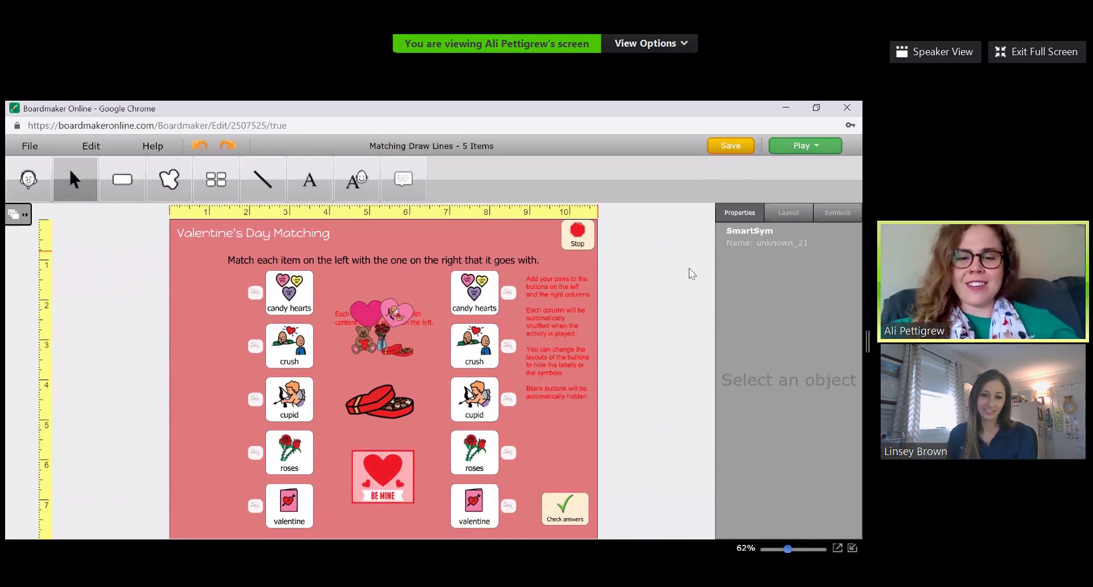
# - Save the activity under the name "Valentine's Day Matching"
pyautogui.click(730, 146)
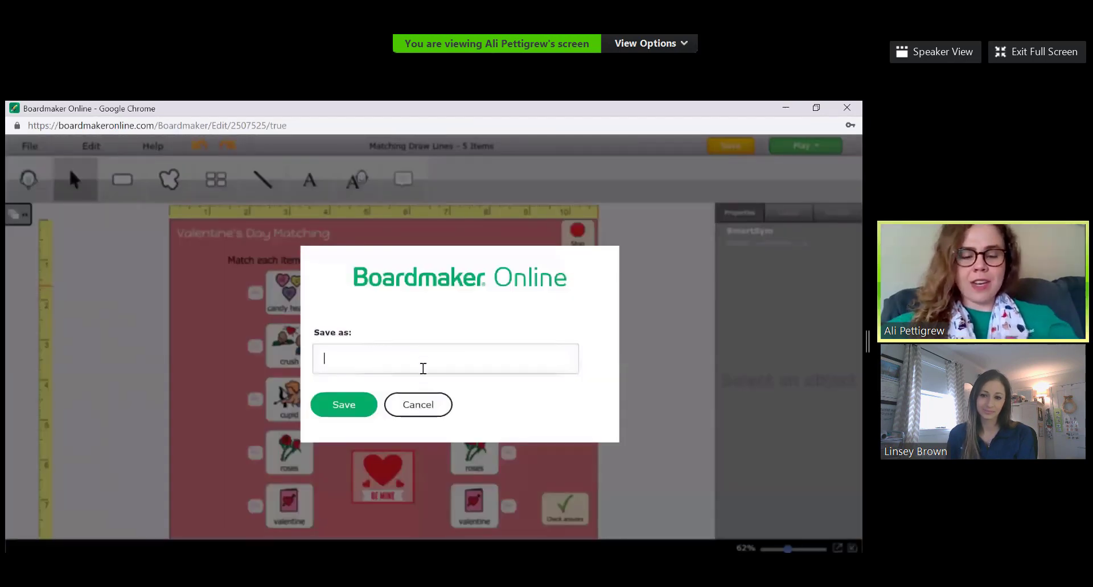
pyautogui.write('Vale')
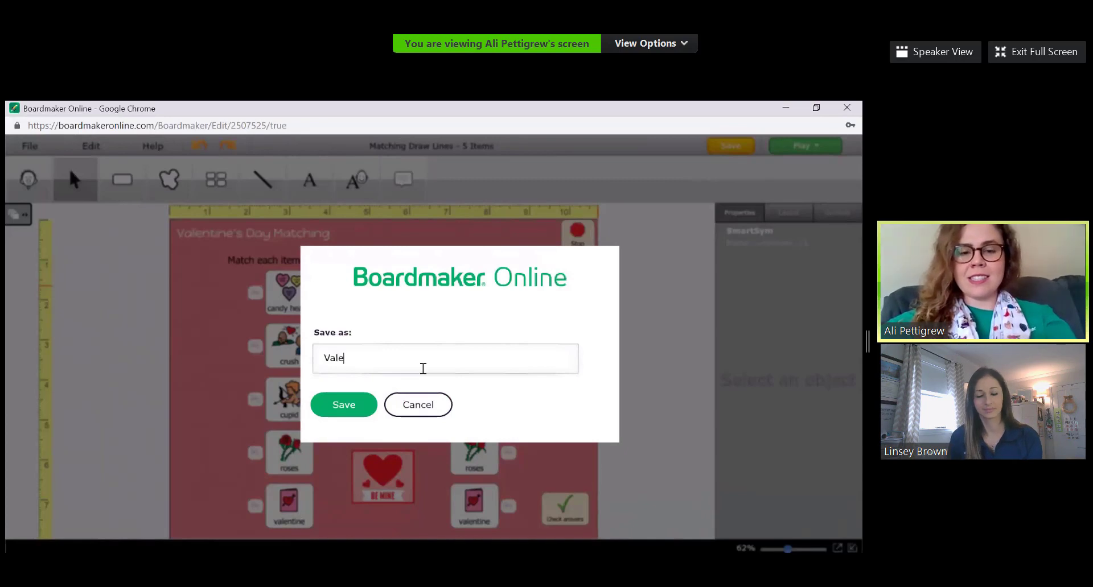
pyautogui.write("ntine's DA")
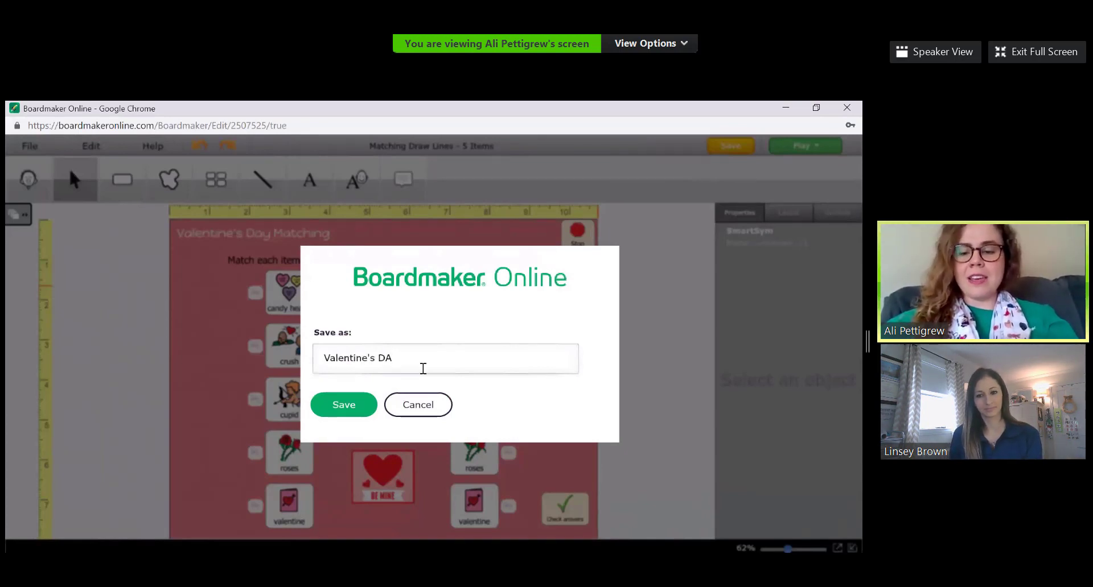
pyautogui.press('BackSpace')
pyautogui.write('ay Matc')
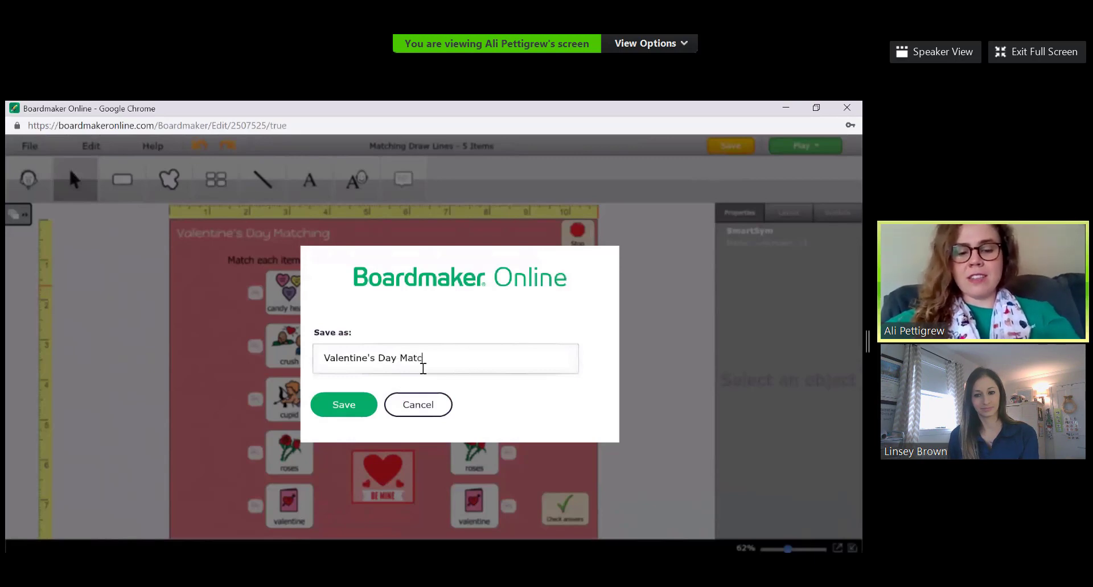
pyautogui.write('hing')
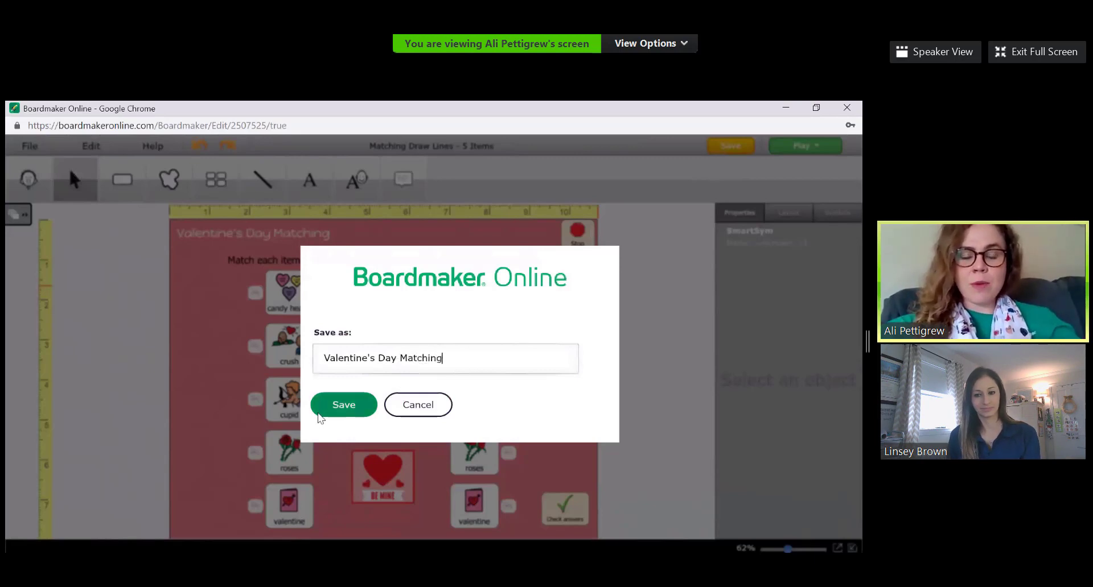
pyautogui.click(337, 404)
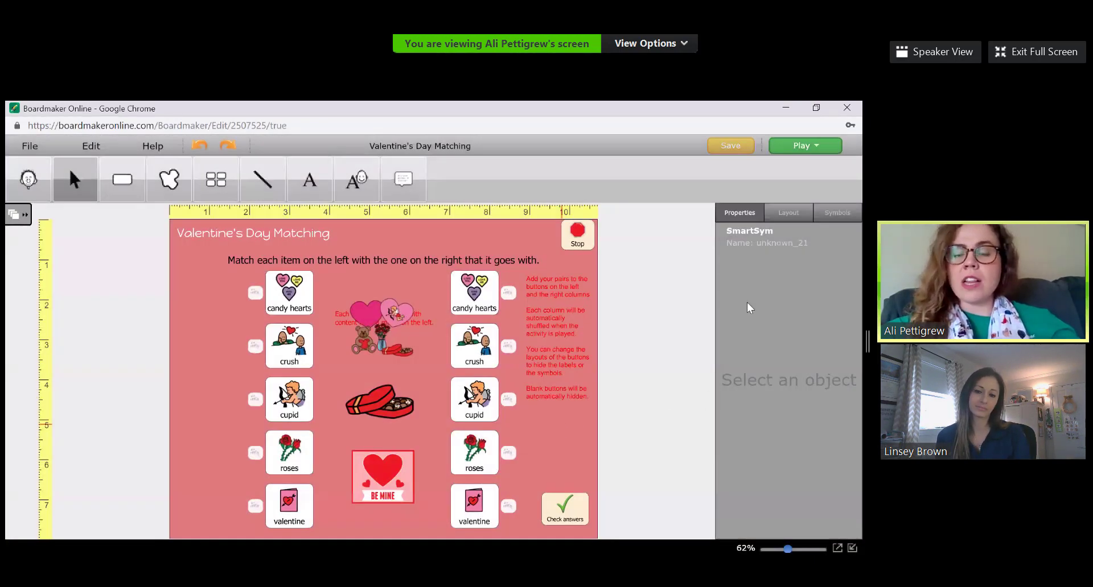
# - Play the activity and test it by connecting the valentine, candy hearts and roses buttons with their matches in the other column
pyautogui.click(797, 147)
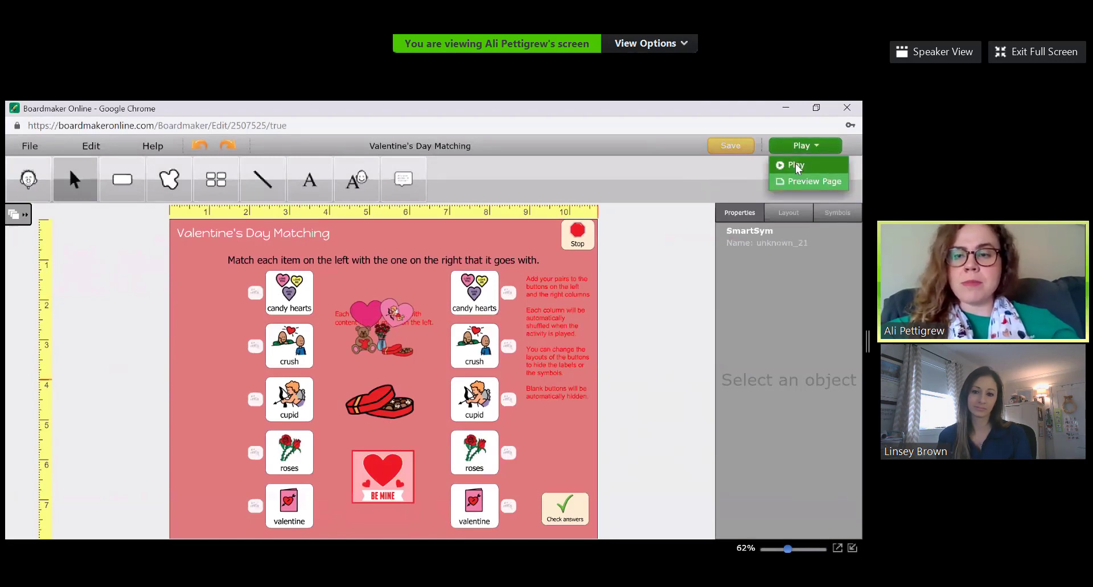
pyautogui.click(796, 165)
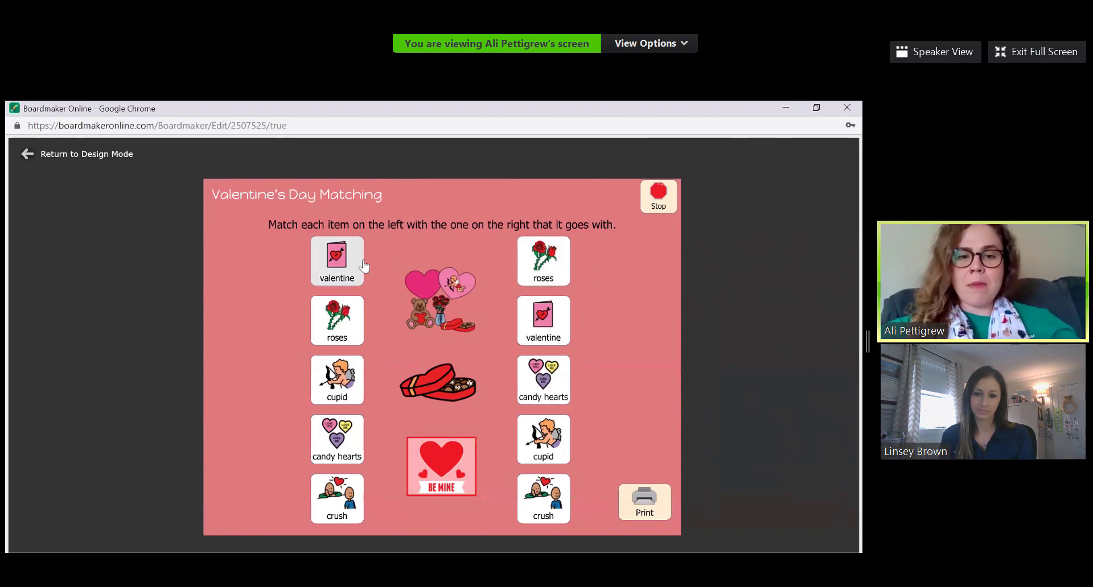
pyautogui.click(337, 263)
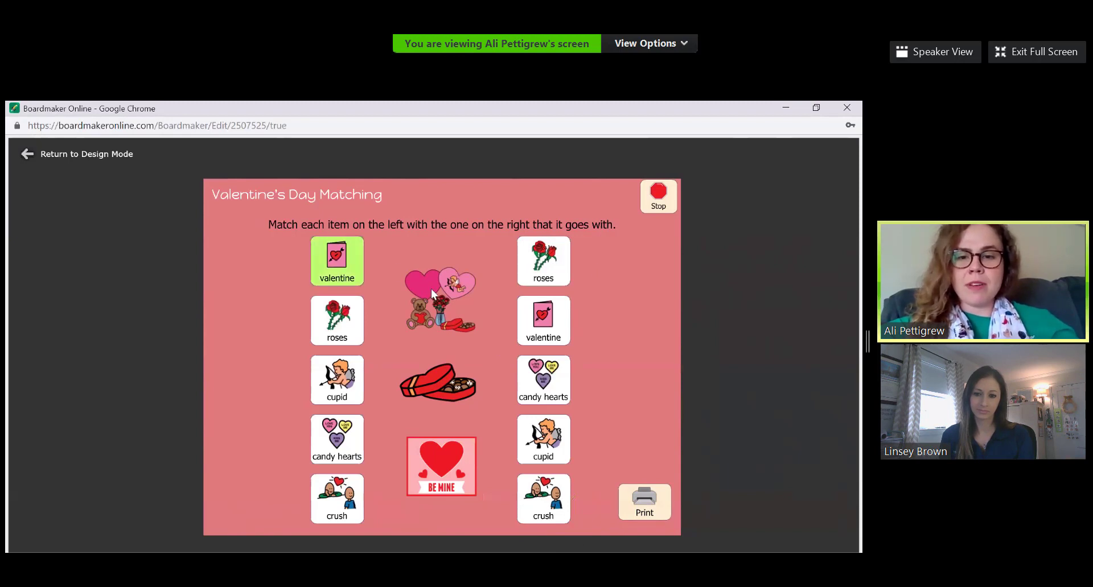
pyautogui.click(525, 324)
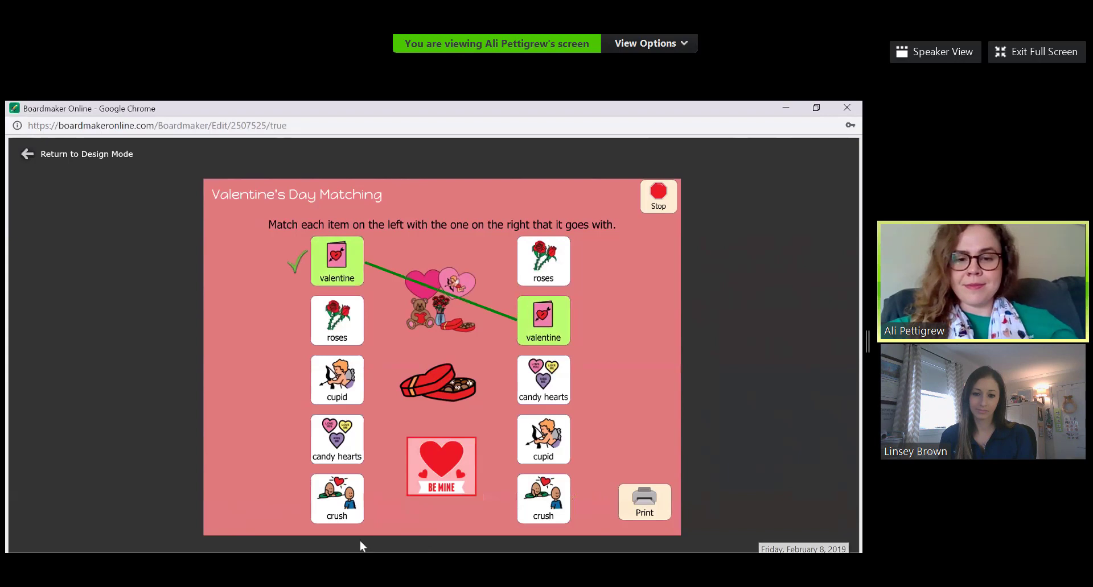
pyautogui.click(338, 445)
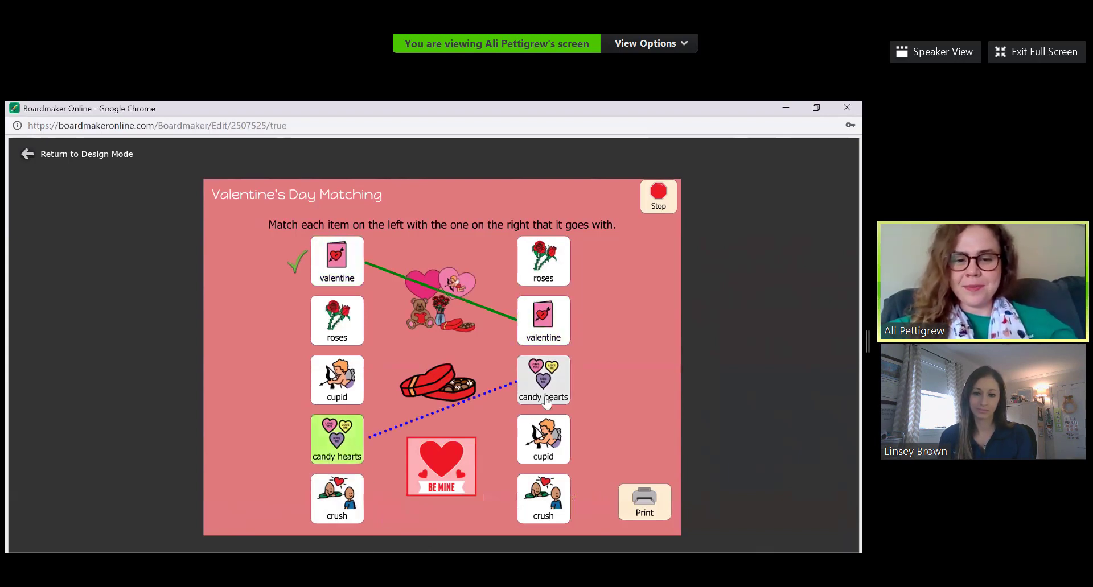
pyautogui.click(542, 381)
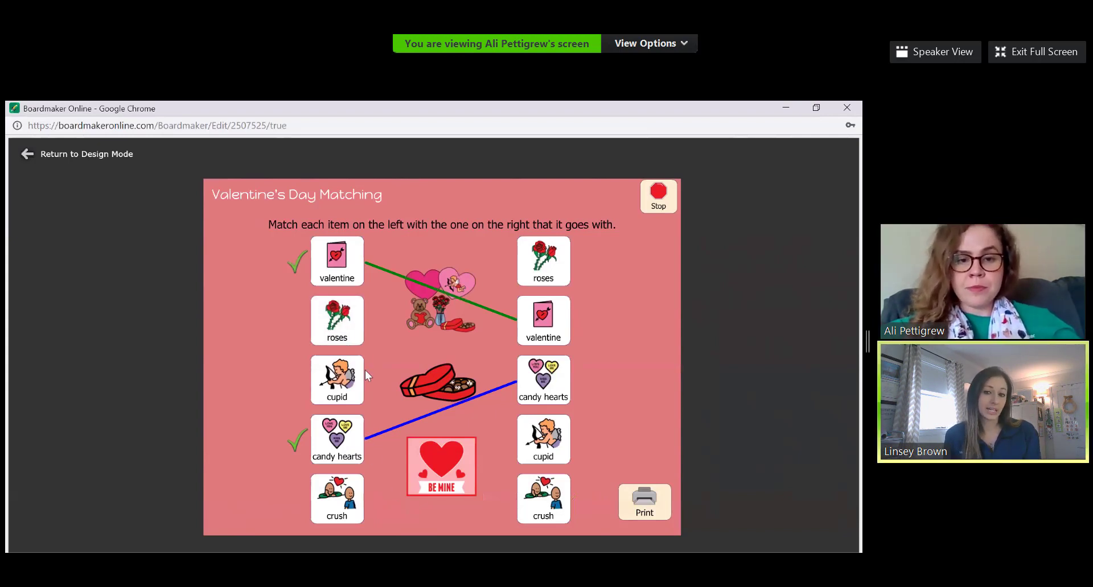
pyautogui.click(354, 334)
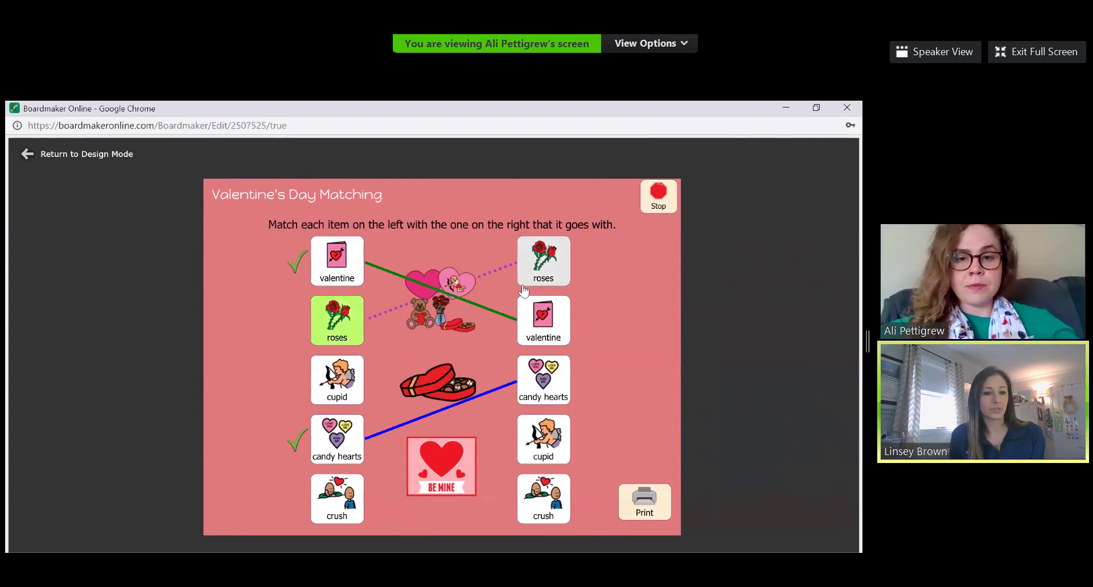
pyautogui.click(535, 282)
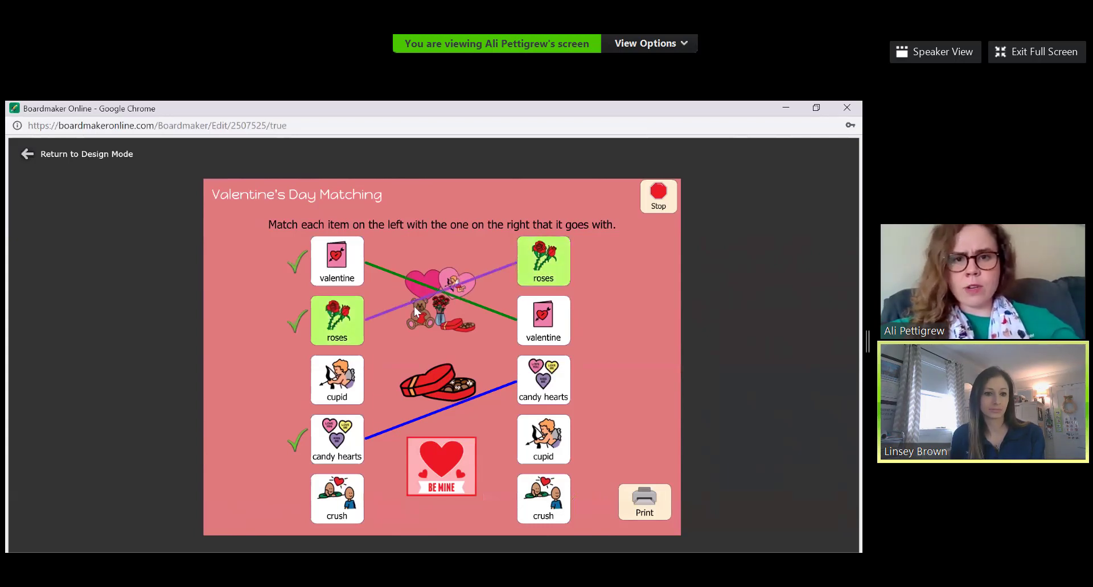